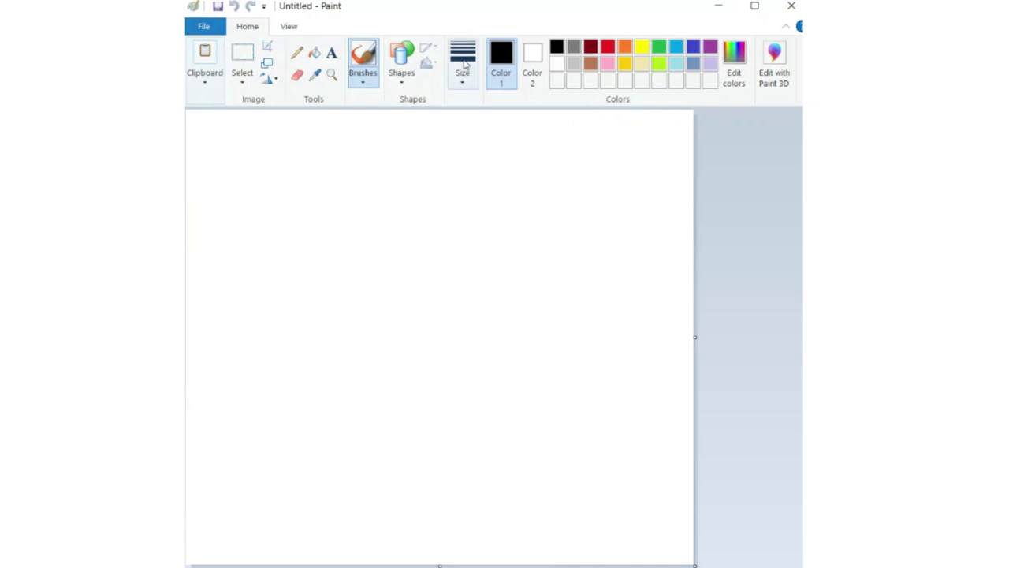
Set a brush size and draw the two mirrored curved sides of a vase in black on the lower middle of the canvas.
left_click(462, 84)
left_click(471, 137)
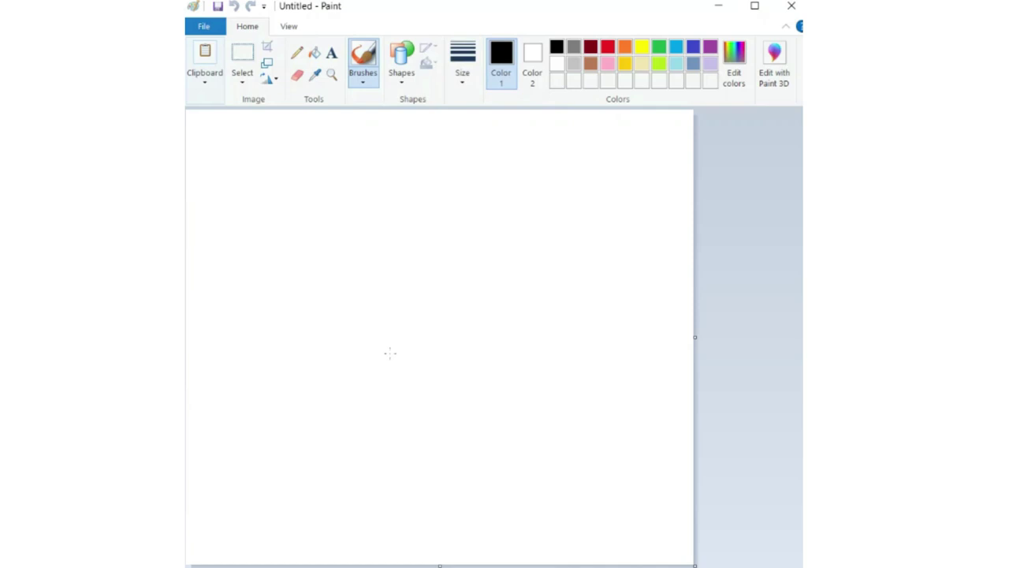
mouse_move(395, 356)
left_mouse_down()
mouse_move(371, 395)
mouse_move(371, 420)
mouse_move(409, 508)
left_mouse_up()
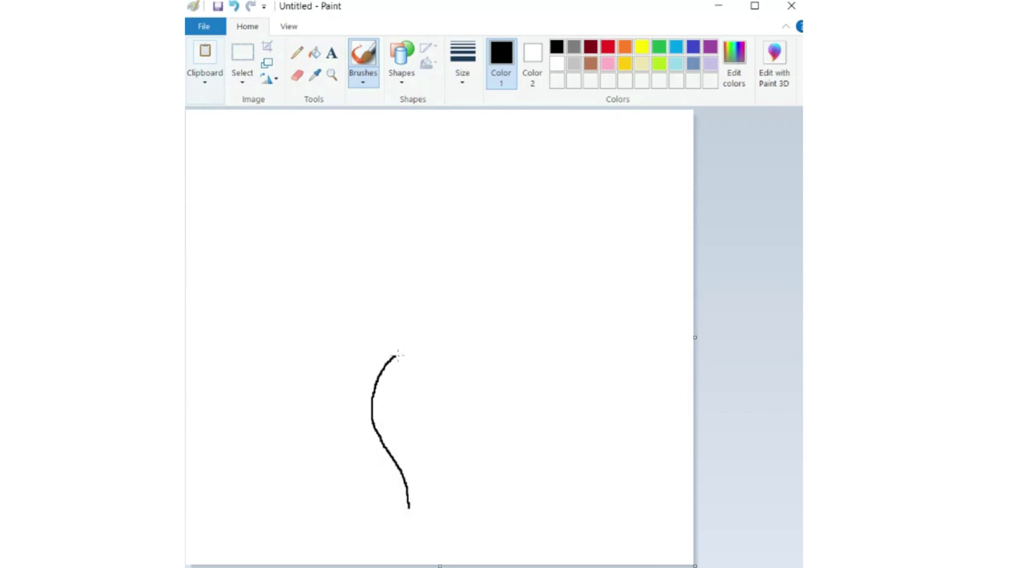
mouse_move(480, 354)
left_mouse_down()
mouse_move(497, 381)
mouse_move(498, 416)
mouse_move(470, 505)
left_mouse_up()
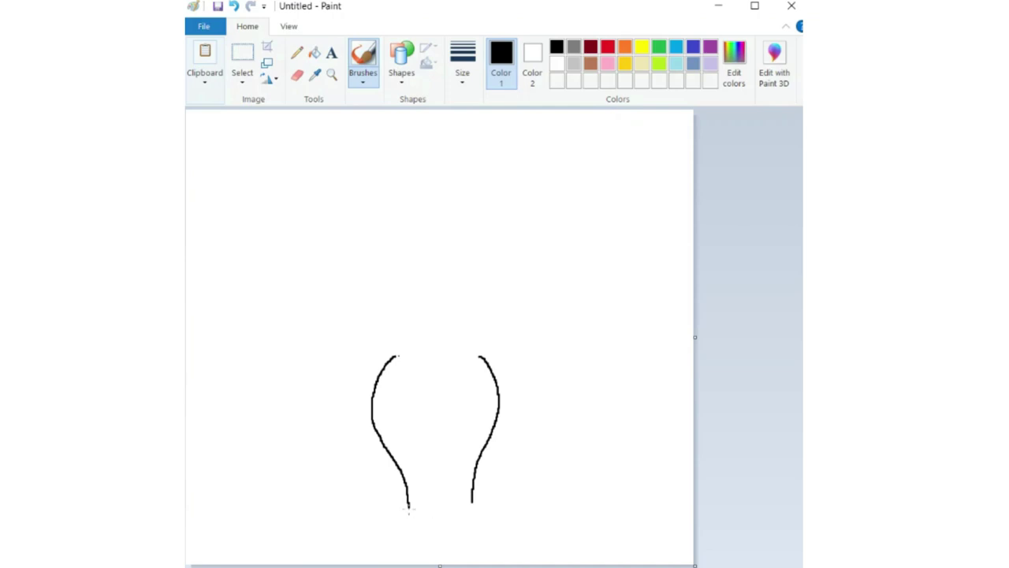
mouse_move(409, 507)
left_mouse_down()
mouse_move(475, 507)
mouse_move(415, 506)
left_mouse_up()
key("ctrl+z")
key("ctrl+z")
key("ctrl+z")
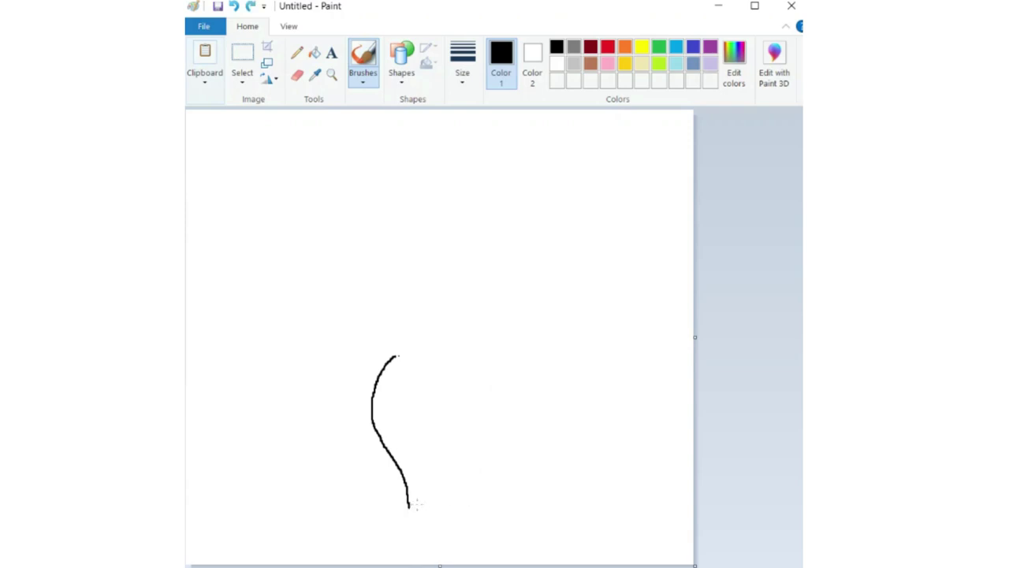
key("ctrl+y")
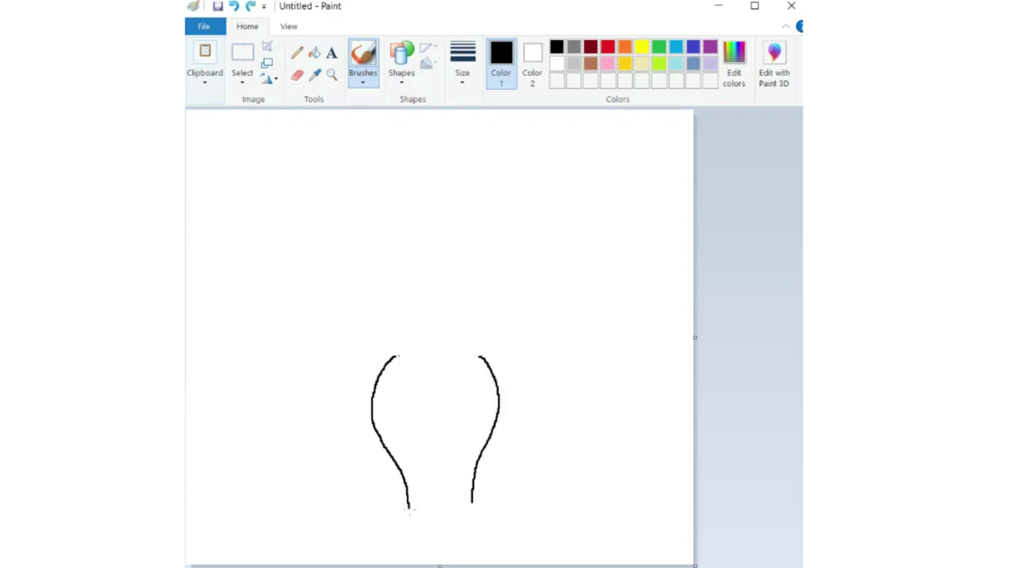
Draw the vase's base as two close curved lines joining the lower ends of its sides.
left_click_drag(409, 508, 473, 508)
key("ctrl+z")
left_click_drag(409, 509, 472, 504)
left_click_drag(407, 502, 434, 503)
Draw a double-lined curved handle with a small circle beneath its lower end on each side of the vase.
mouse_move(521, 352)
left_mouse_down()
mouse_move(549, 399)
mouse_move(526, 427)
mouse_move(492, 438)
mouse_move(495, 452)
mouse_move(501, 444)
mouse_move(489, 440)
left_mouse_up()
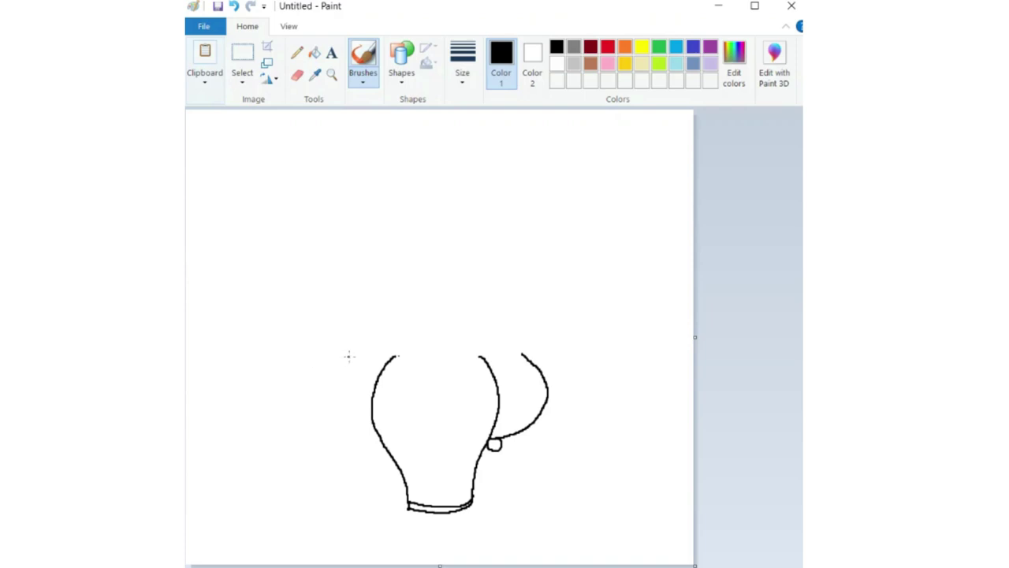
mouse_move(349, 356)
left_mouse_down()
mouse_move(331, 384)
mouse_move(342, 418)
mouse_move(384, 440)
mouse_move(371, 459)
mouse_move(368, 443)
mouse_move(383, 441)
left_mouse_up()
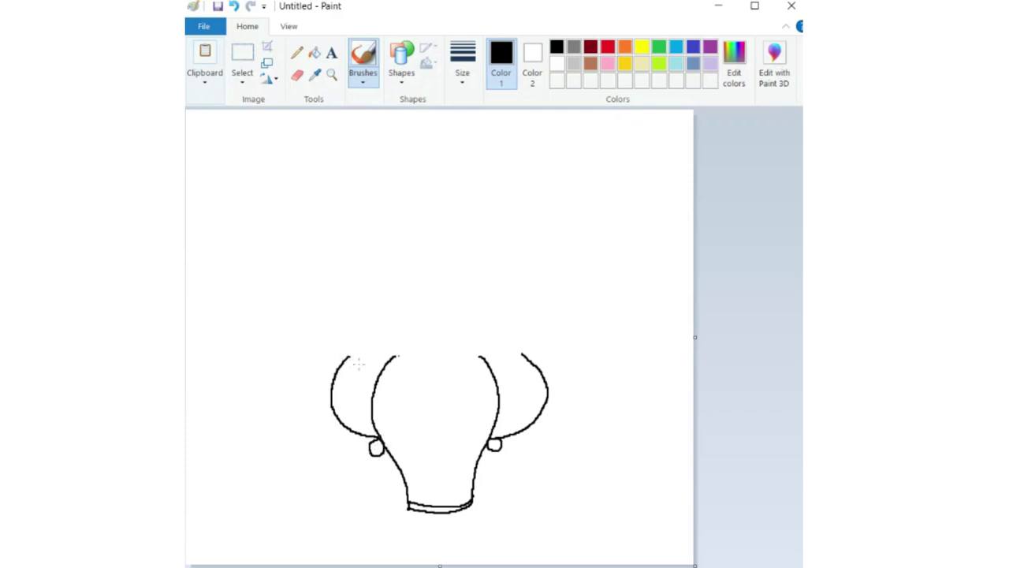
mouse_move(357, 358)
left_mouse_down()
mouse_move(343, 397)
mouse_move(359, 422)
left_mouse_up()
mouse_move(513, 356)
left_mouse_down()
mouse_move(538, 400)
mouse_move(497, 434)
left_mouse_up()
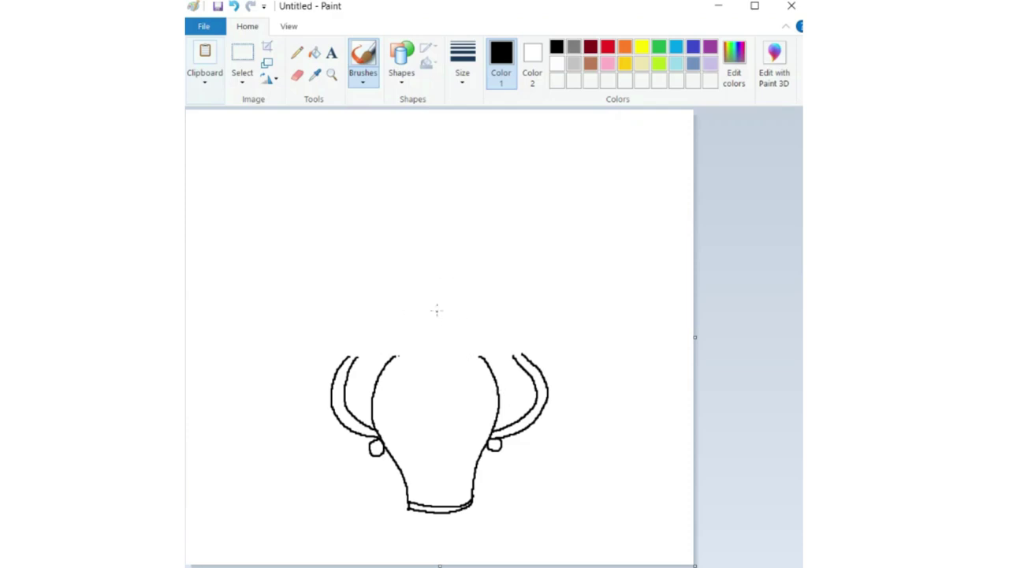
mouse_move(453, 255)
left_mouse_down()
mouse_move(443, 266)
mouse_move(467, 276)
mouse_move(467, 260)
mouse_move(446, 257)
left_mouse_up()
key("ctrl+z")
key("ctrl+z")
Draw a small circle above the vase and surround it with wavy lines radiating outward as petal edges.
mouse_move(449, 257)
left_mouse_down()
mouse_move(446, 272)
mouse_move(467, 272)
mouse_move(464, 254)
mouse_move(444, 256)
left_mouse_up()
left_click_drag(448, 247, 427, 212)
left_click_drag(459, 254, 471, 209)
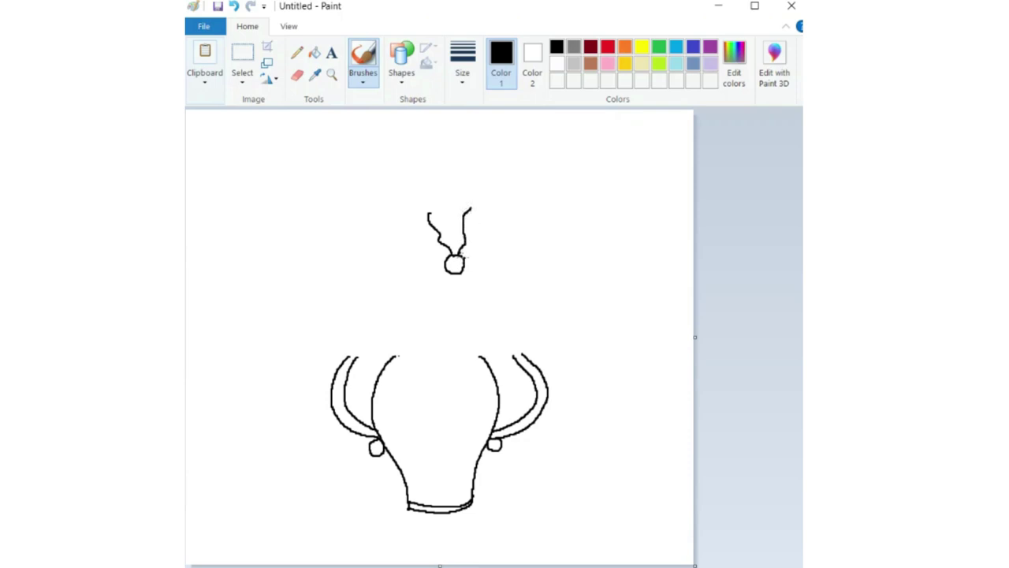
mouse_move(472, 257)
left_mouse_down()
mouse_move(510, 247)
mouse_move(471, 249)
mouse_move(495, 219)
left_mouse_up()
mouse_move(450, 257)
left_mouse_down()
mouse_move(410, 234)
mouse_move(443, 264)
mouse_move(407, 257)
mouse_move(430, 280)
mouse_move(411, 283)
mouse_move(435, 297)
mouse_move(459, 300)
mouse_move(468, 278)
mouse_move(485, 294)
mouse_move(480, 269)
mouse_move(503, 277)
left_mouse_up()
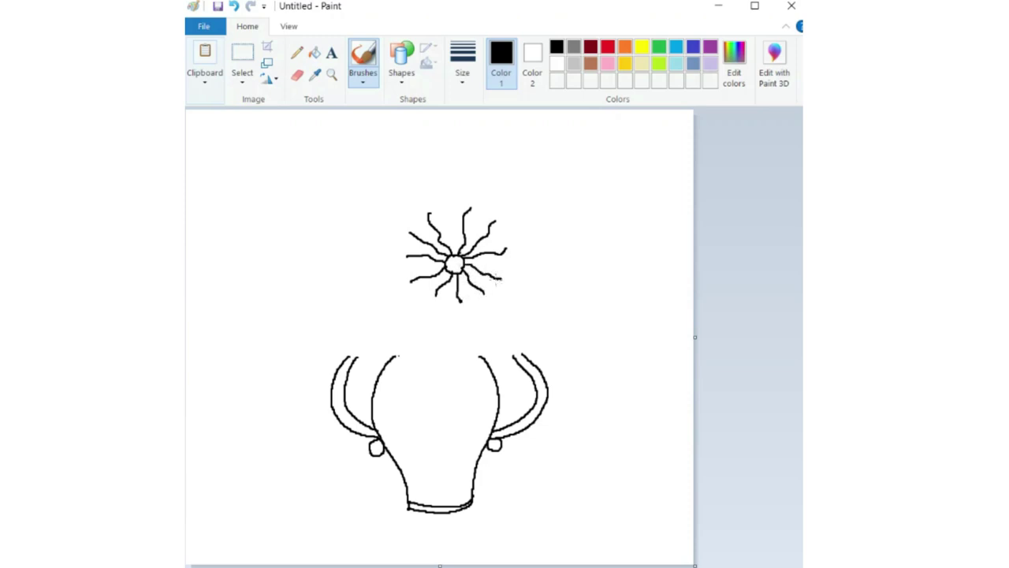
Close the flower's petals by joining the outer ends of the radiating lines with jagged tips.
mouse_move(486, 294)
left_mouse_down()
mouse_move(513, 253)
mouse_move(518, 270)
mouse_move(498, 277)
left_mouse_up()
mouse_move(497, 222)
left_mouse_down()
mouse_move(517, 241)
mouse_move(505, 240)
left_mouse_up()
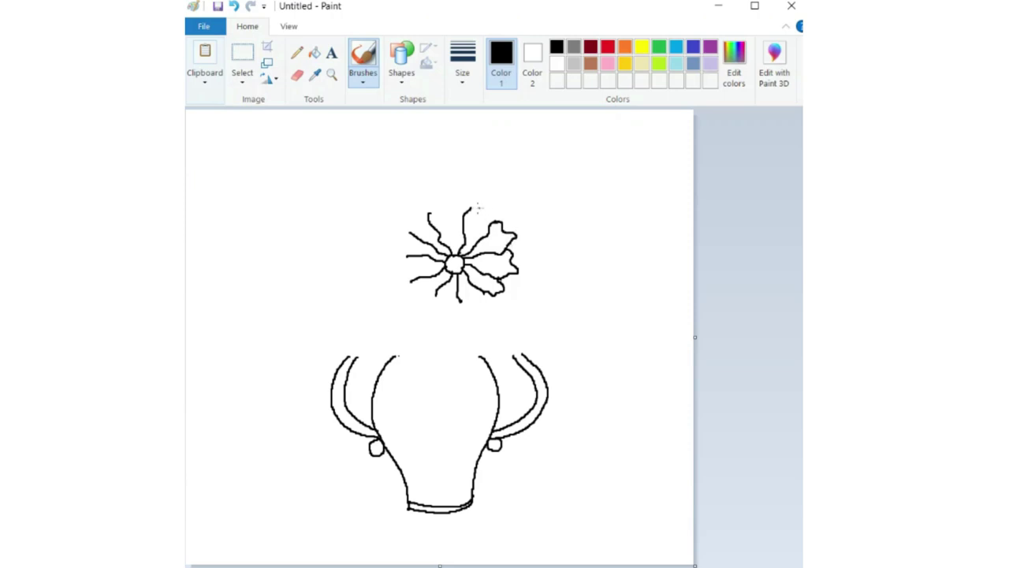
left_click_drag(469, 210, 495, 229)
mouse_move(428, 212)
left_mouse_down()
mouse_move(441, 203)
mouse_move(469, 224)
left_mouse_up()
mouse_move(408, 234)
left_mouse_down()
mouse_move(404, 226)
mouse_move(429, 214)
mouse_move(402, 235)
mouse_move(396, 248)
mouse_move(410, 255)
mouse_move(395, 277)
mouse_move(430, 309)
mouse_move(435, 294)
mouse_move(455, 316)
mouse_move(461, 303)
mouse_move(491, 303)
left_mouse_up()
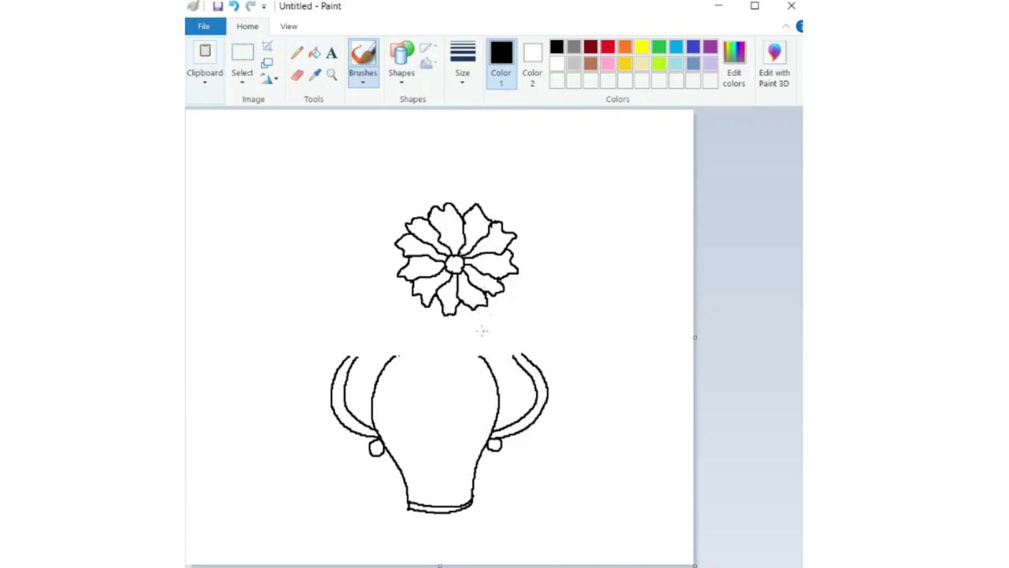
Turn on transparent selection.
left_click(242, 83)
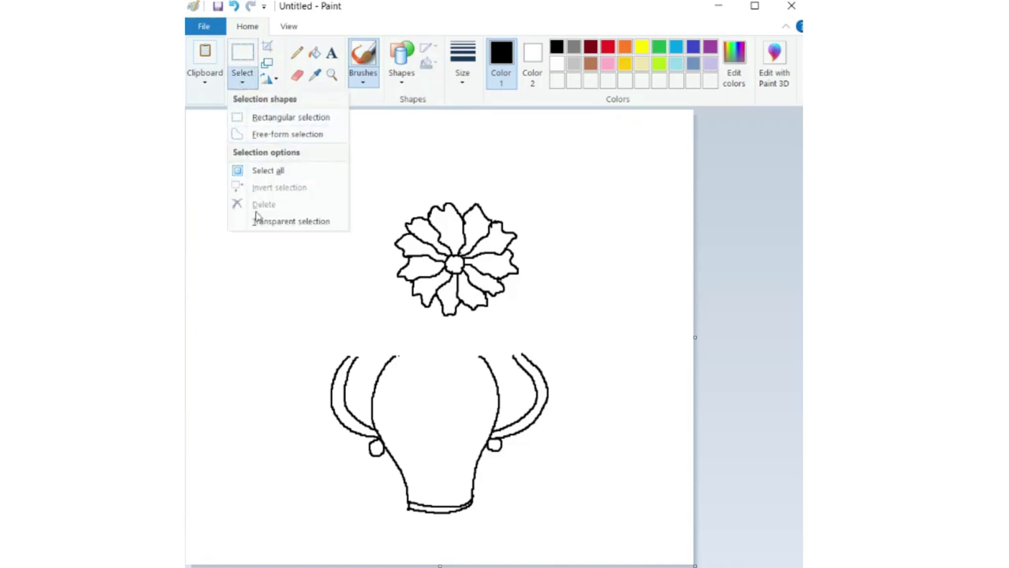
left_click(286, 221)
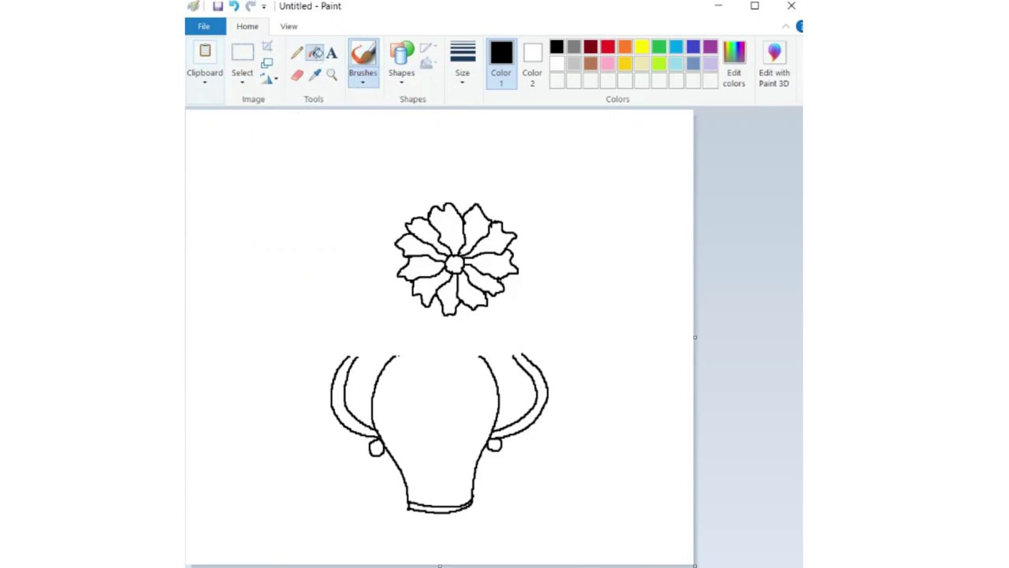
Fill five alternate flower petals with pale yellow, starting with the one just right of the top.
left_click(315, 52)
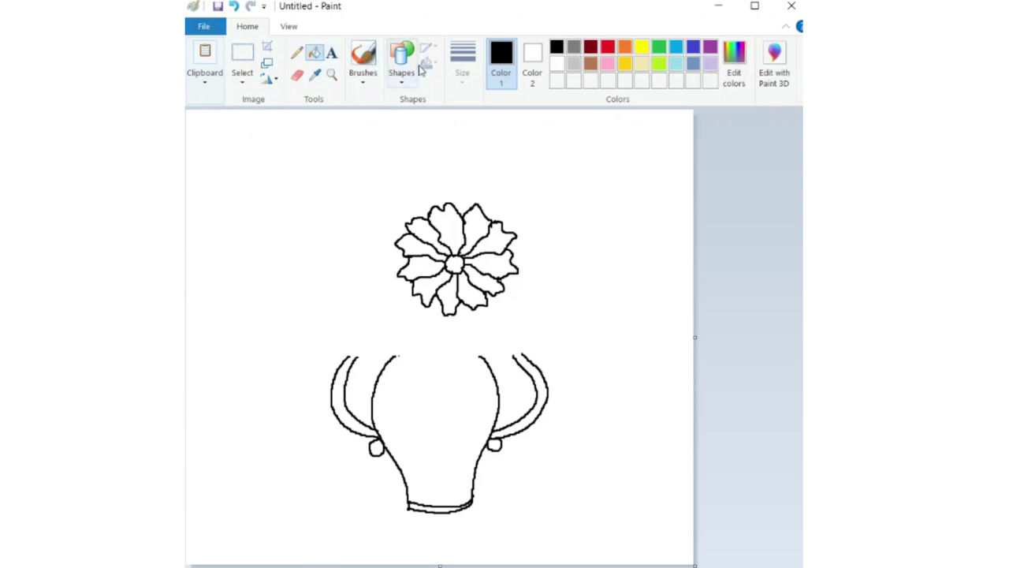
left_click(642, 65)
left_click(476, 224)
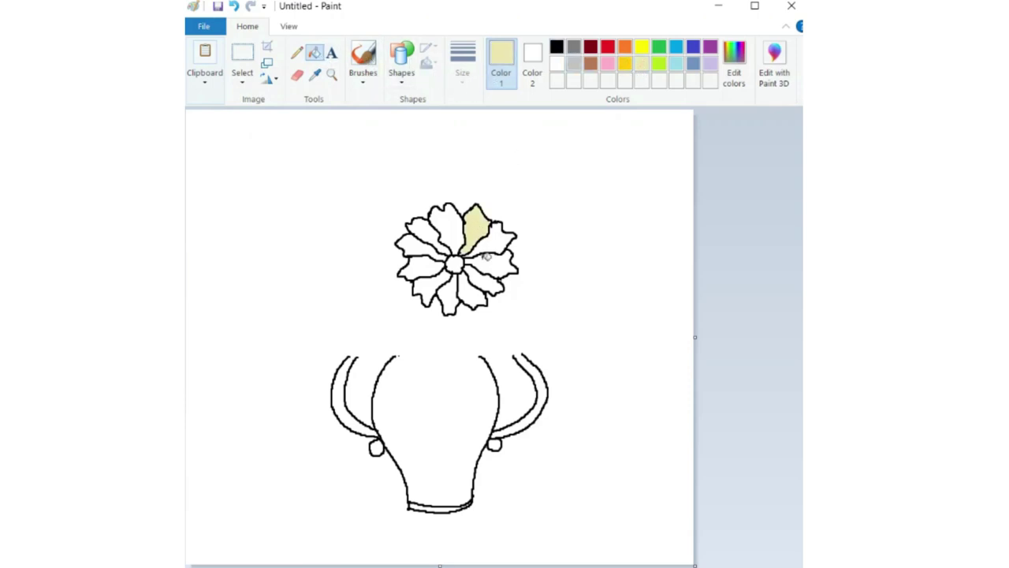
left_click(491, 263)
left_click(473, 284)
left_click(427, 279)
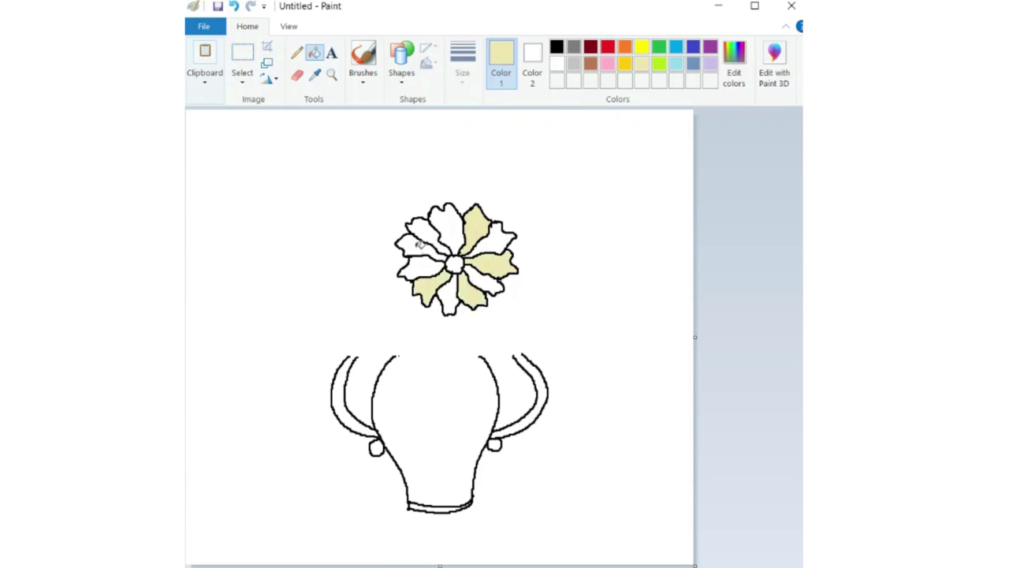
left_click(420, 245)
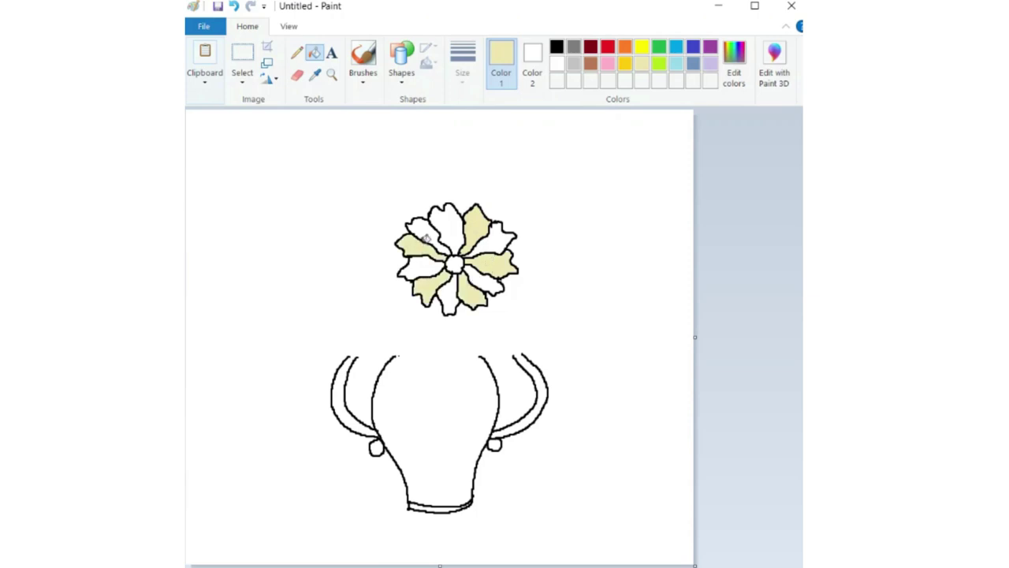
Fill the flower's upper-left petal with bright yellow and the five remaining white petals with gold.
left_click(642, 48)
left_click(431, 234)
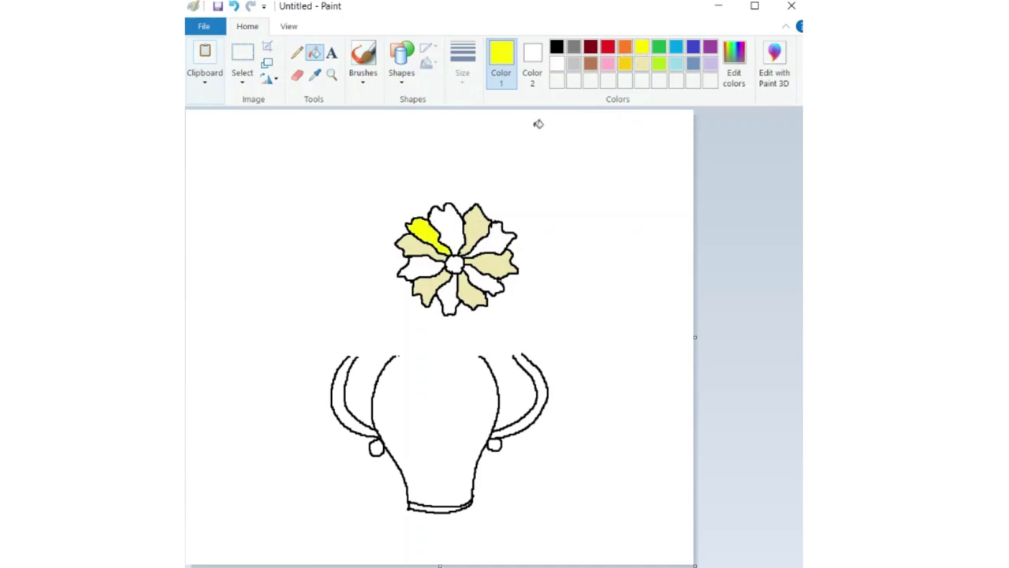
left_click(624, 63)
left_click(453, 216)
left_click(490, 249)
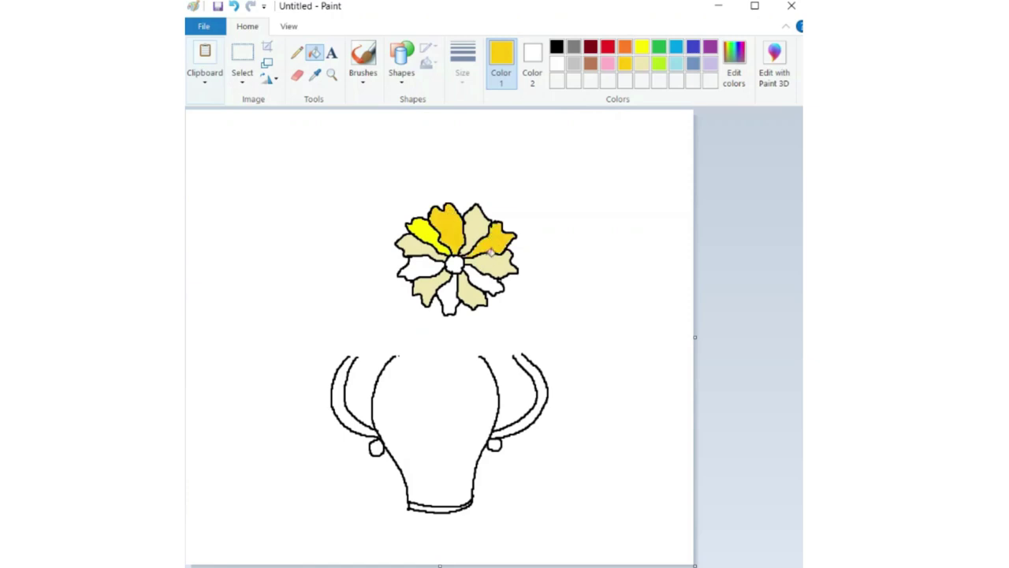
left_click(482, 277)
left_click(453, 292)
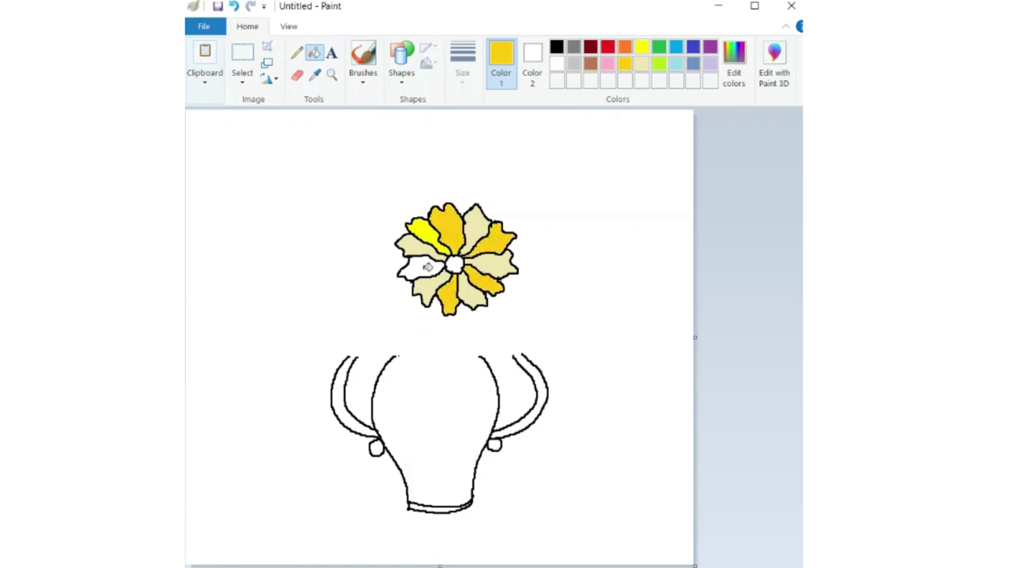
left_click(427, 267)
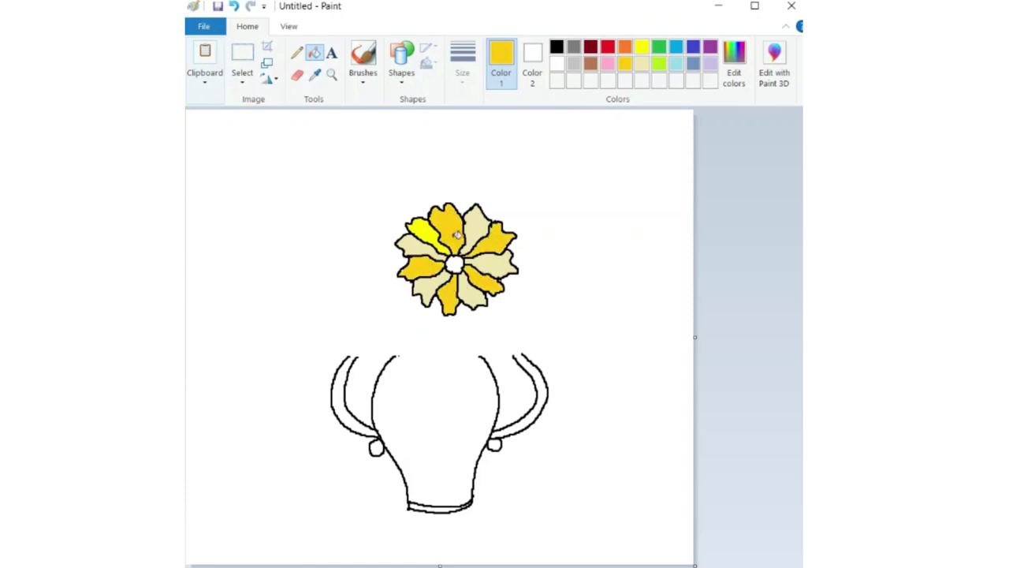
Refill the pale yellow petals with bright yellow, except the one on the left, and fill the flower's centre with red.
left_click(642, 47)
left_click(476, 223)
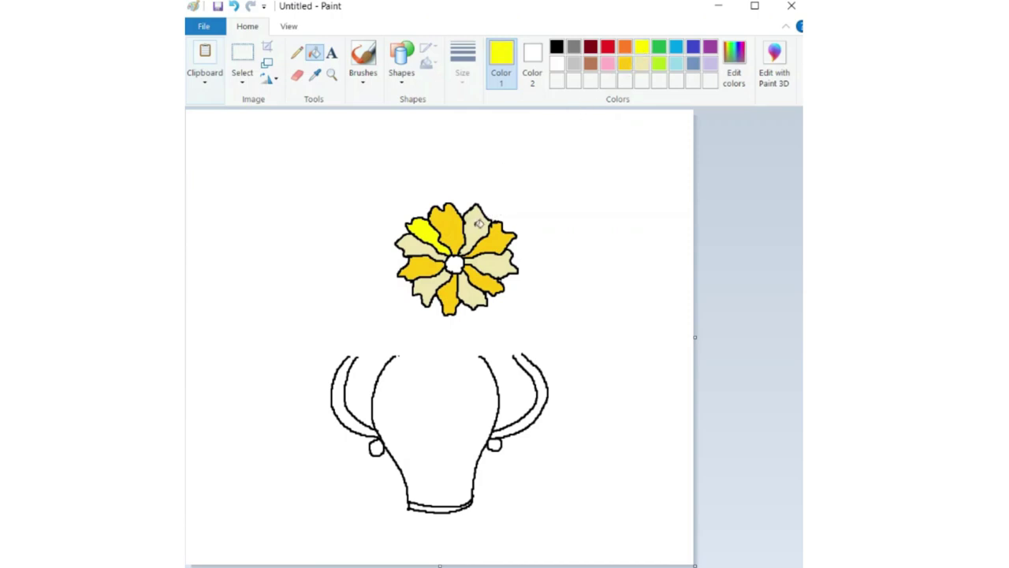
left_click(486, 265)
left_click(470, 291)
left_click(437, 288)
left_click(607, 48)
left_click(456, 264)
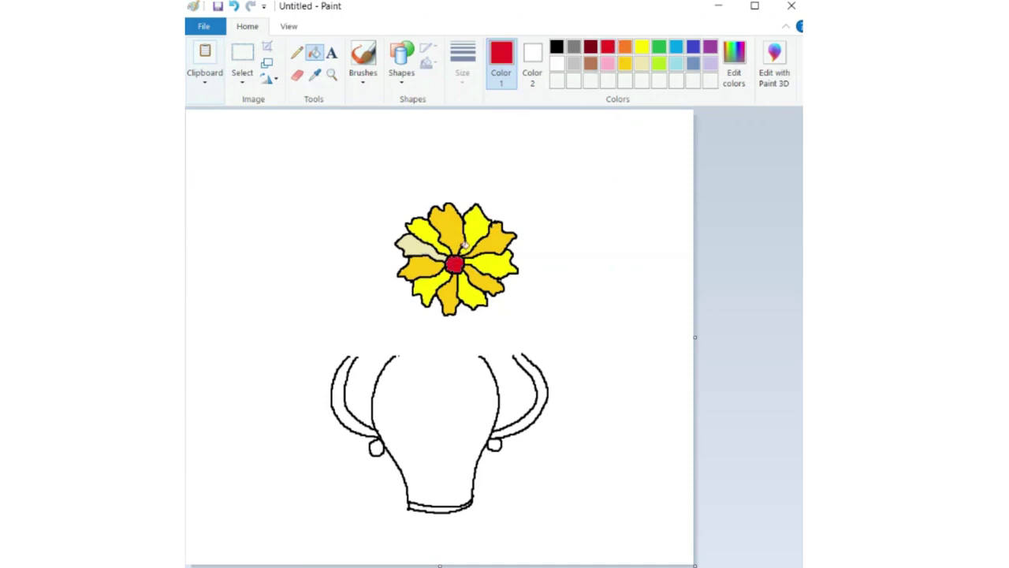
Duplicate the flower, shrink the copy and place it below the original, over the right side of the vase's opening.
left_click(244, 57)
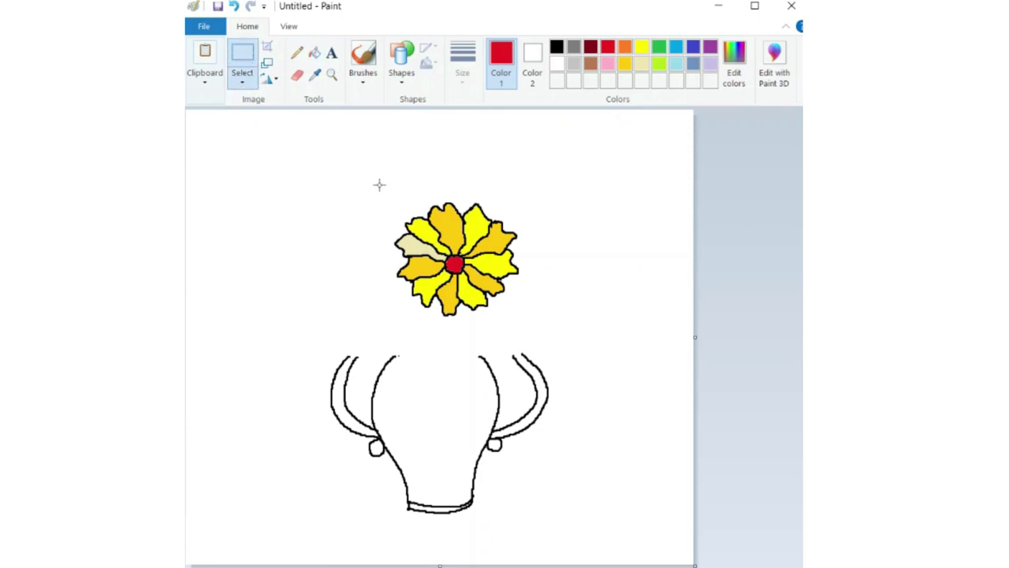
left_click_drag(379, 184, 531, 319)
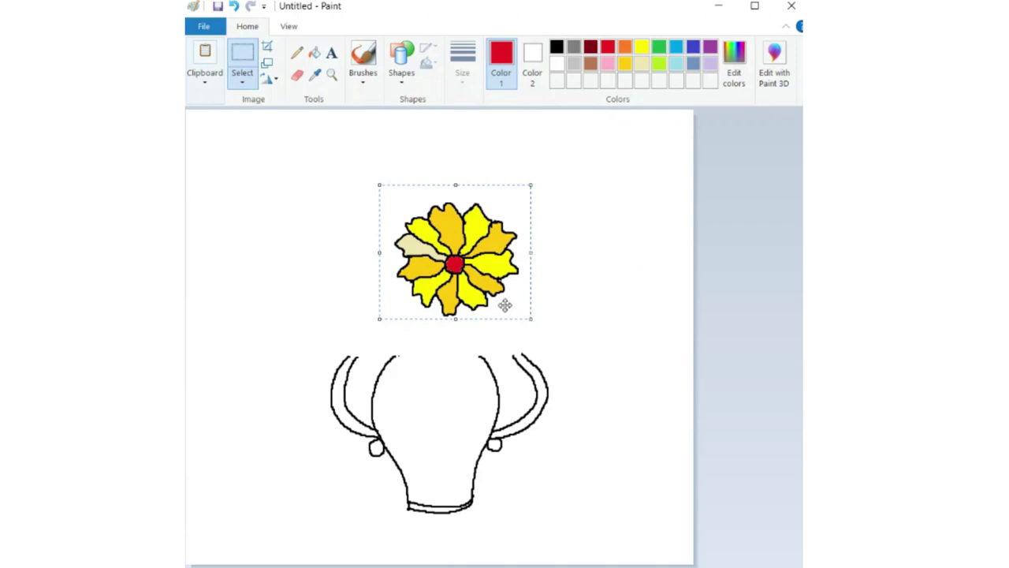
key("ctrl+c")
key("ctrl+v")
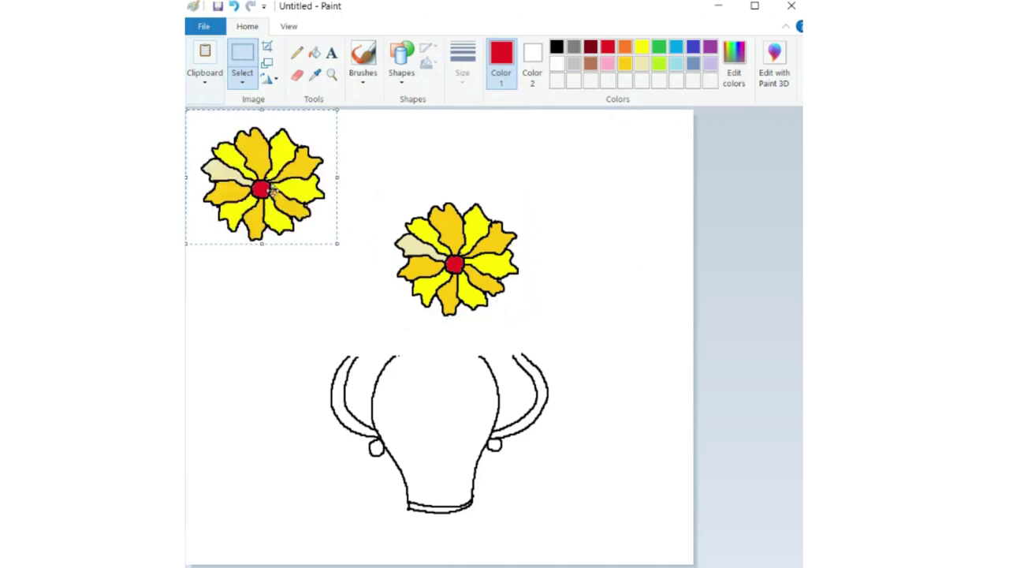
left_click_drag(274, 192, 489, 374)
left_click_drag(403, 422, 427, 411)
mouse_move(450, 373)
left_mouse_down()
mouse_move(438, 372)
mouse_move(439, 383)
left_mouse_up()
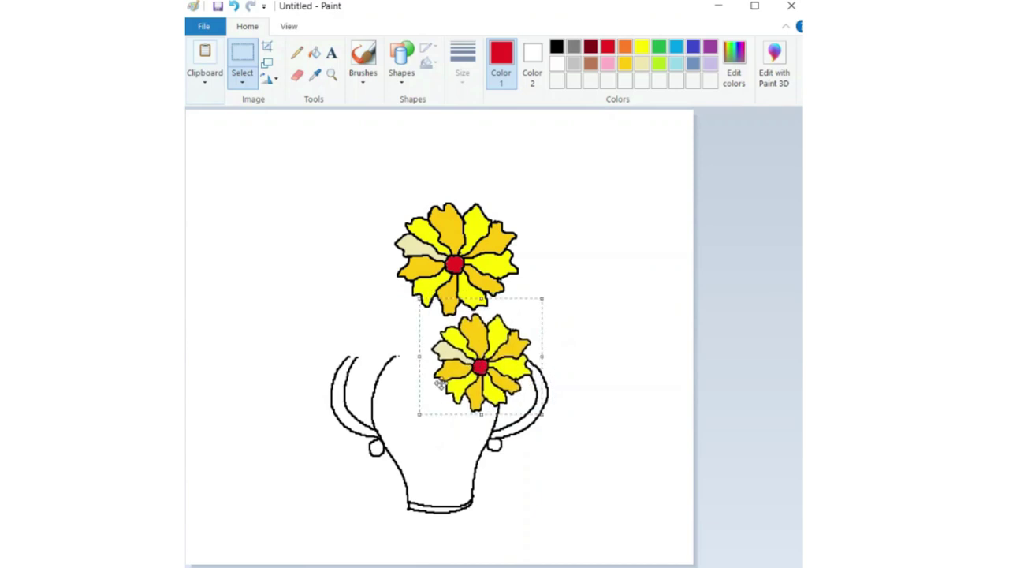
left_click_drag(417, 416, 440, 397)
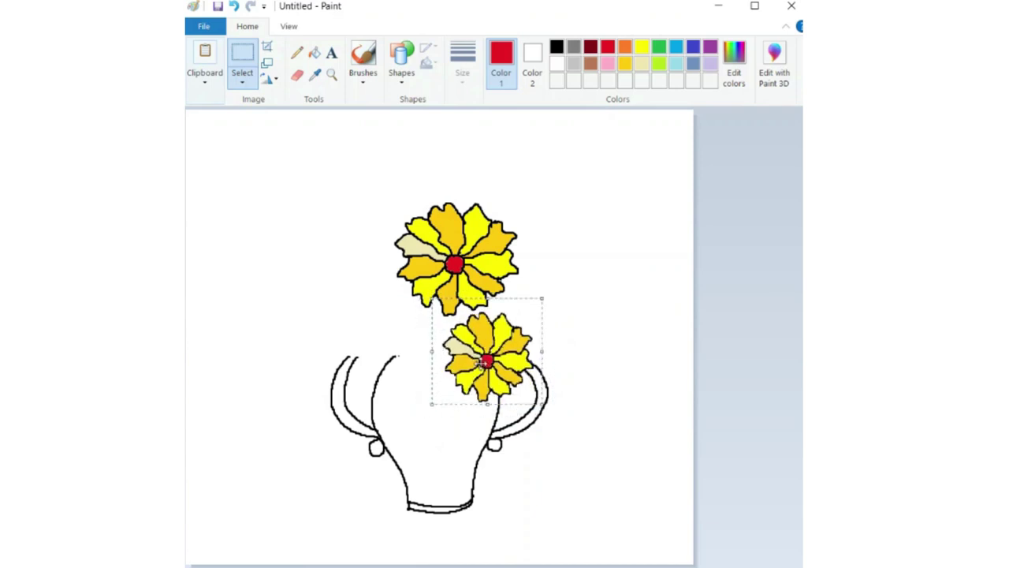
left_click_drag(480, 363, 479, 363)
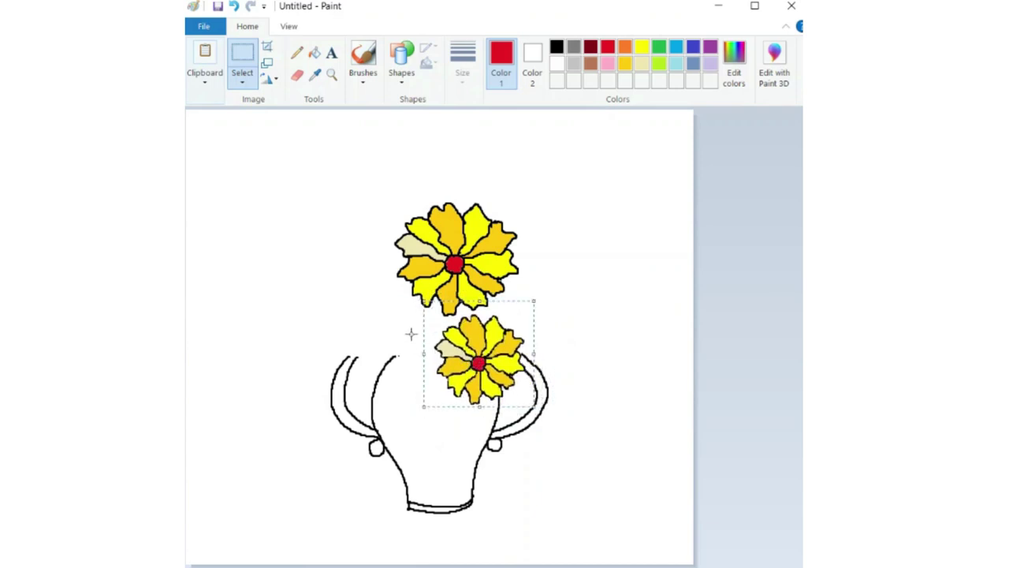
Duplicate the smaller flower, place the copy to the left of the large flower and deselect it.
key("ctrl+c")
key("ctrl+v")
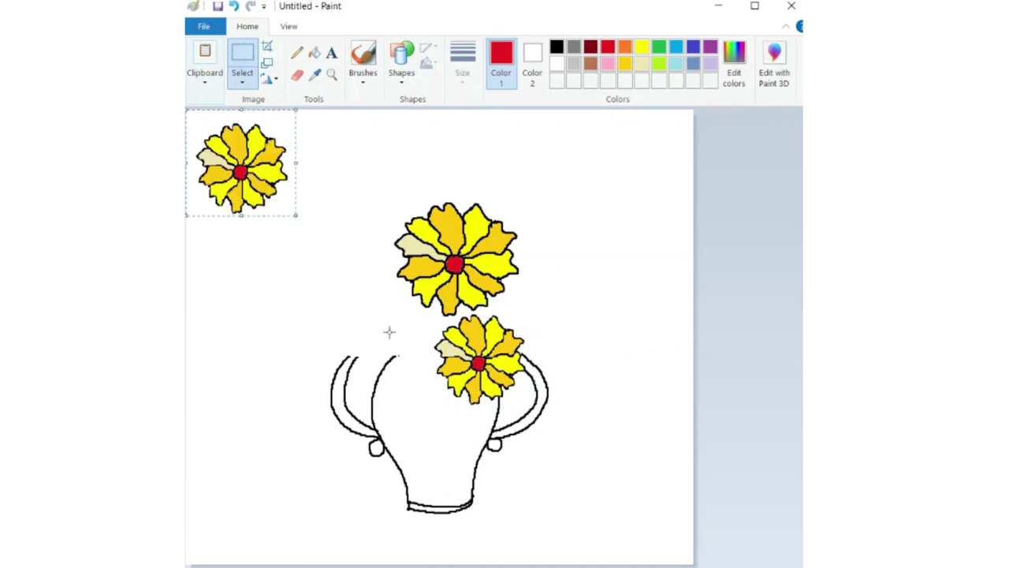
left_click_drag(241, 174, 338, 280)
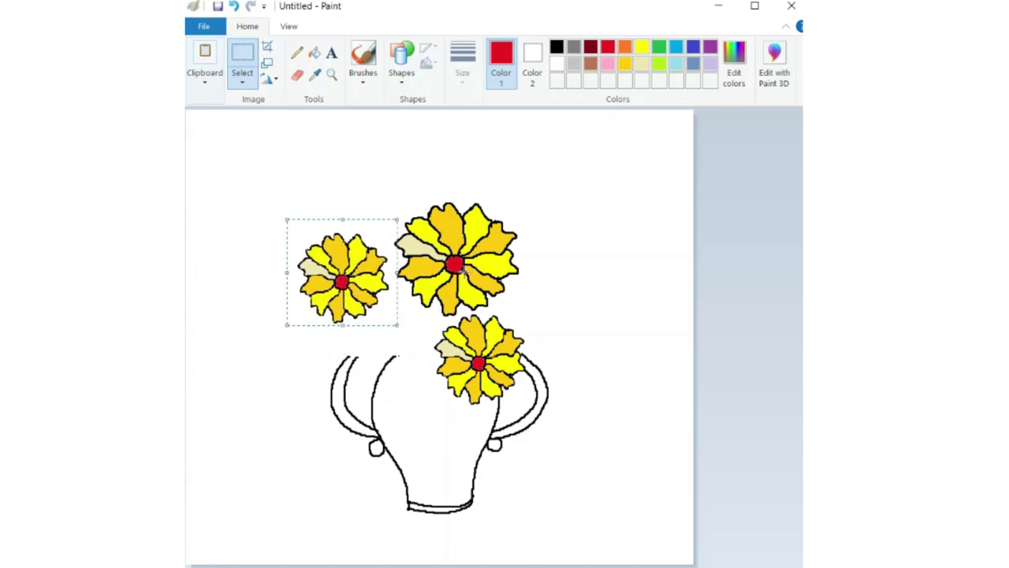
left_click(459, 268)
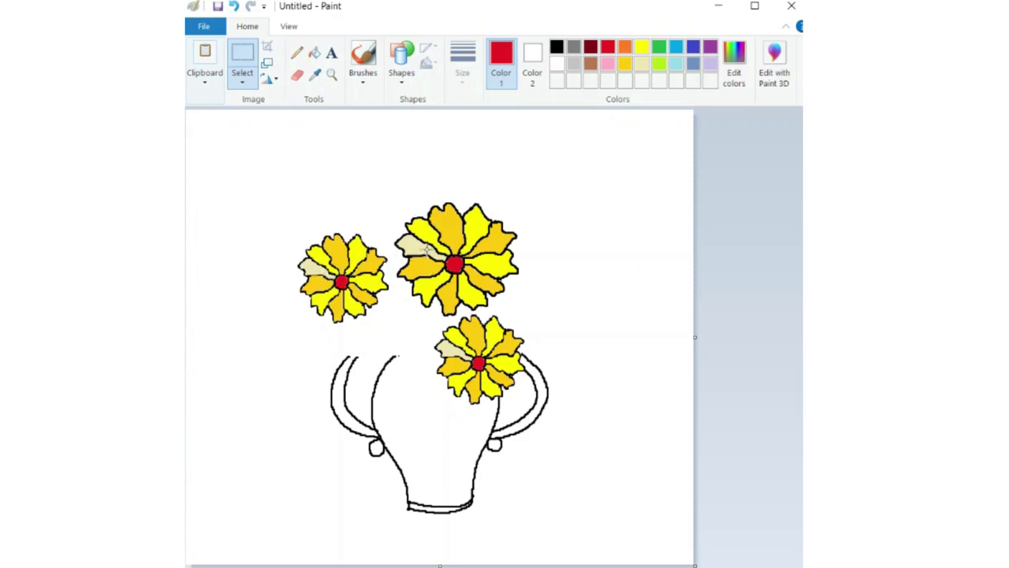
left_click_drag(386, 185, 536, 317)
left_click_drag(482, 273, 486, 262)
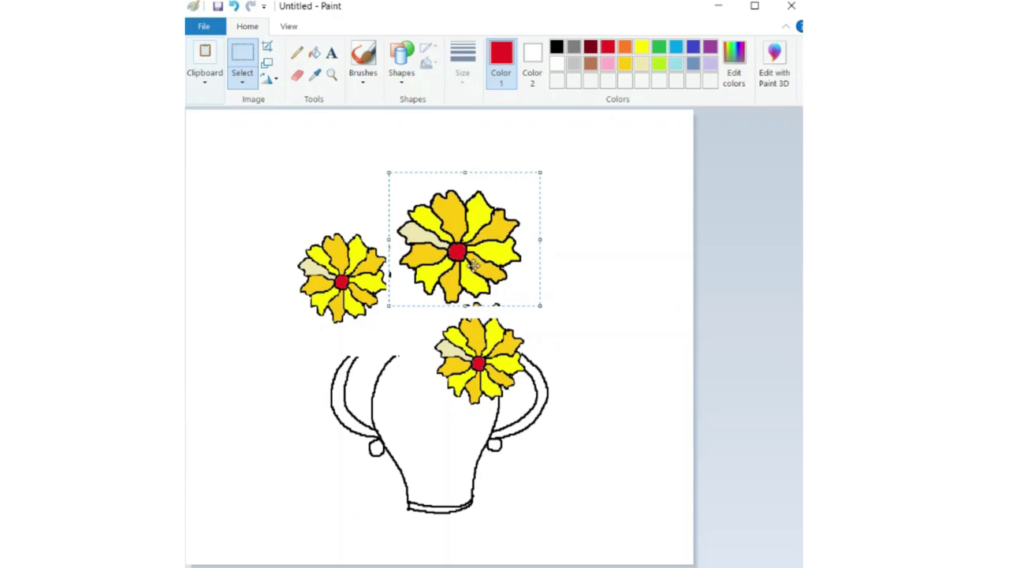
key("ctrl+z")
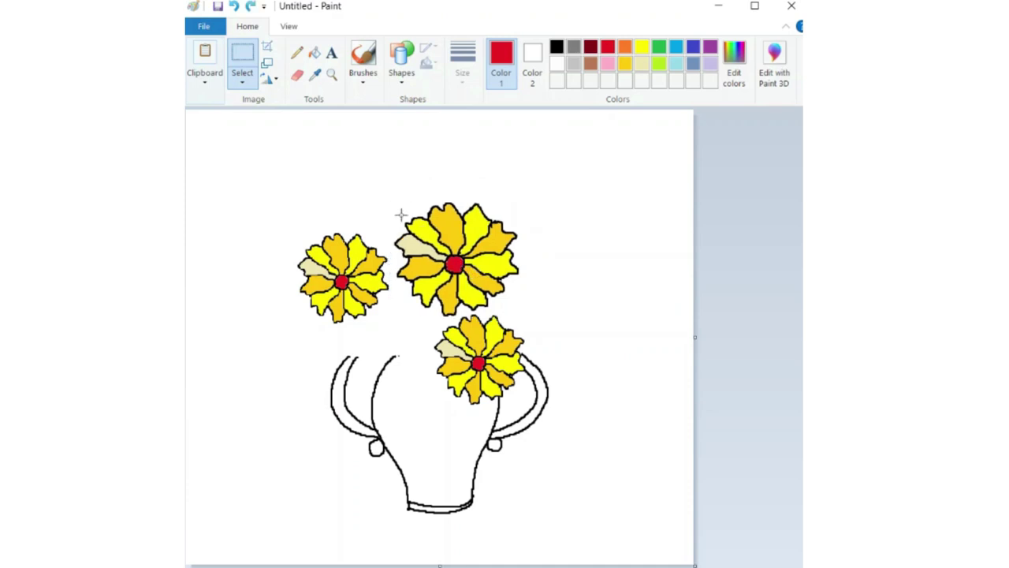
Select the large flower, shrink it slightly and place it just above the flower over the vase's opening.
left_click_drag(393, 182, 524, 316)
left_click_drag(463, 277, 459, 260)
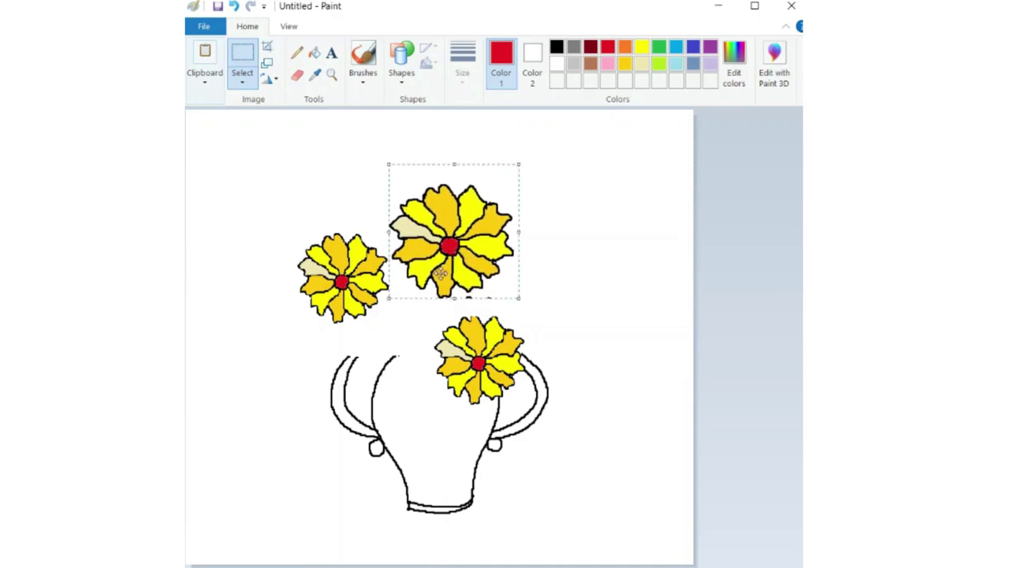
left_click_drag(389, 297, 403, 287)
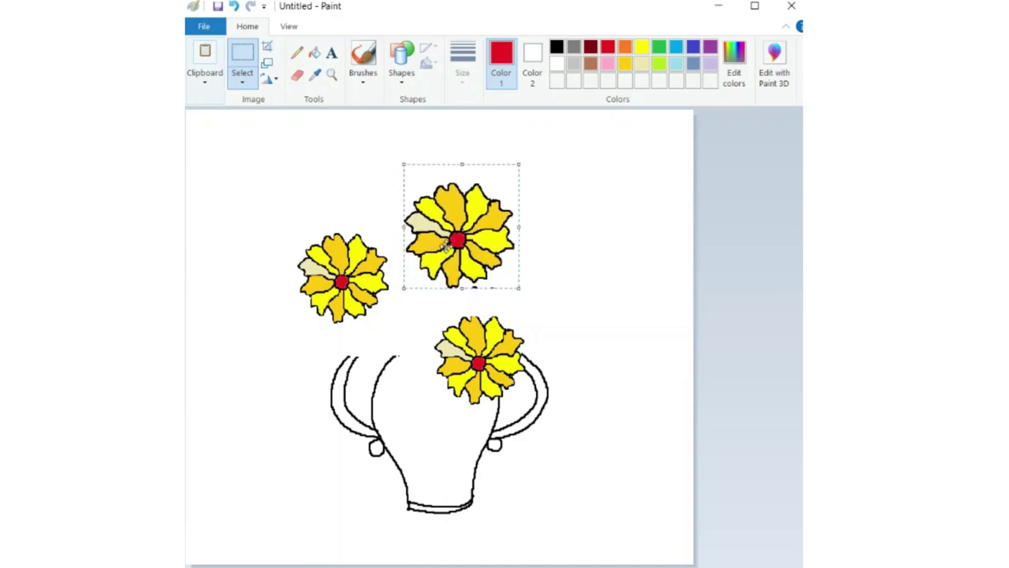
left_click_drag(446, 247, 447, 275)
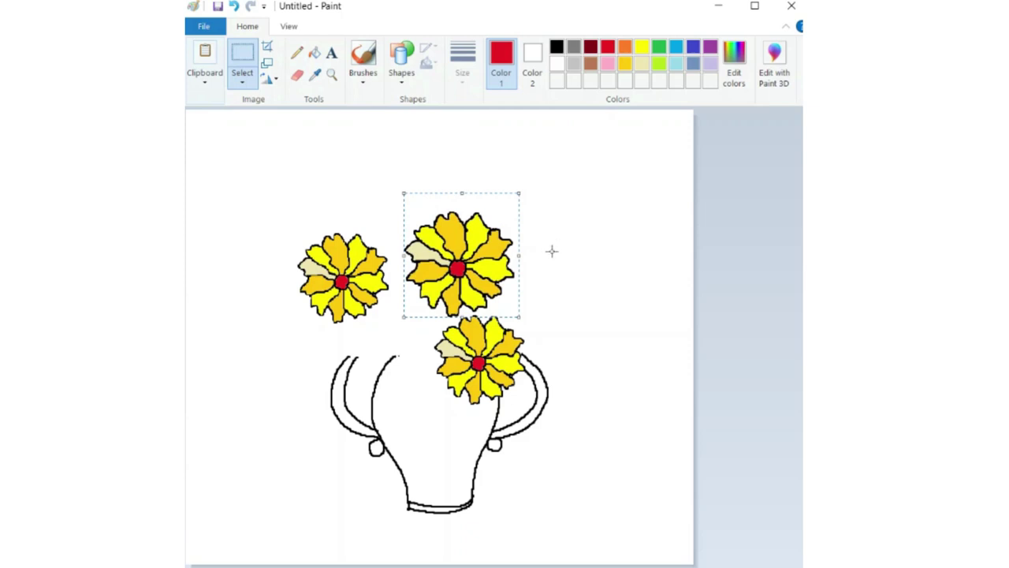
Paste another copy of the large flower, shrink it and place it above the gap between the two upper flowers.
key("ctrl+v")
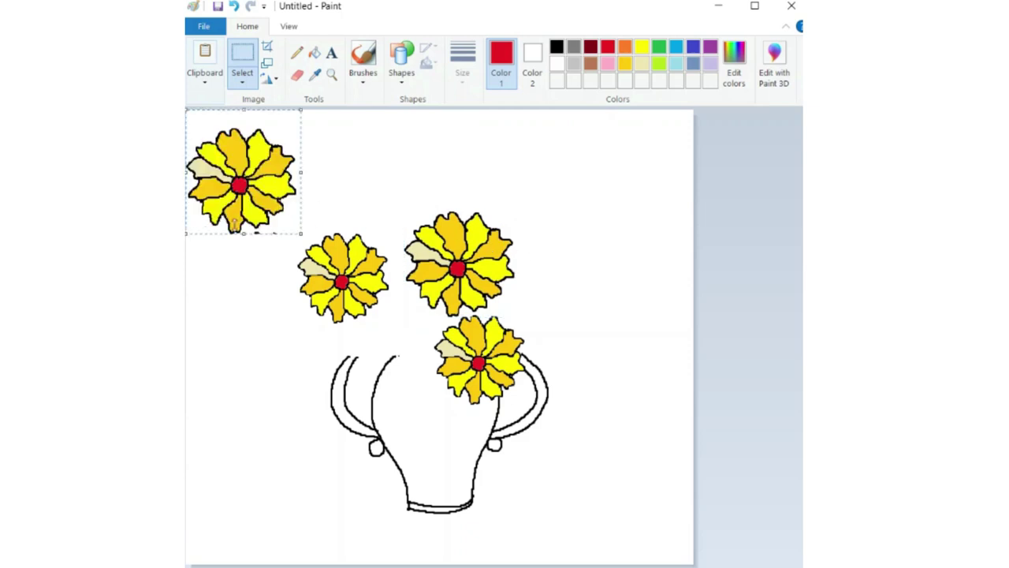
left_click_drag(300, 233, 279, 215)
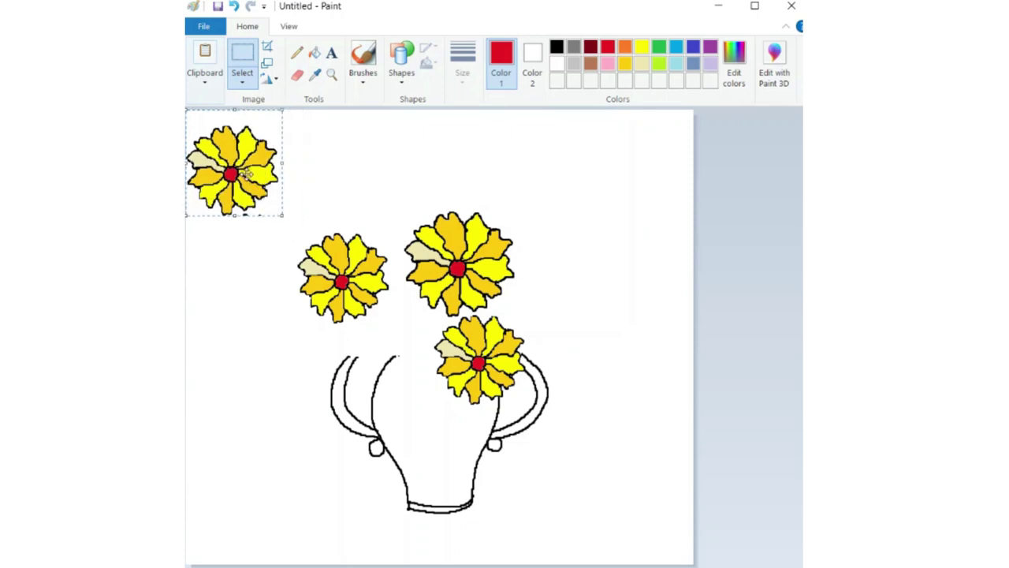
left_click_drag(244, 172, 380, 180)
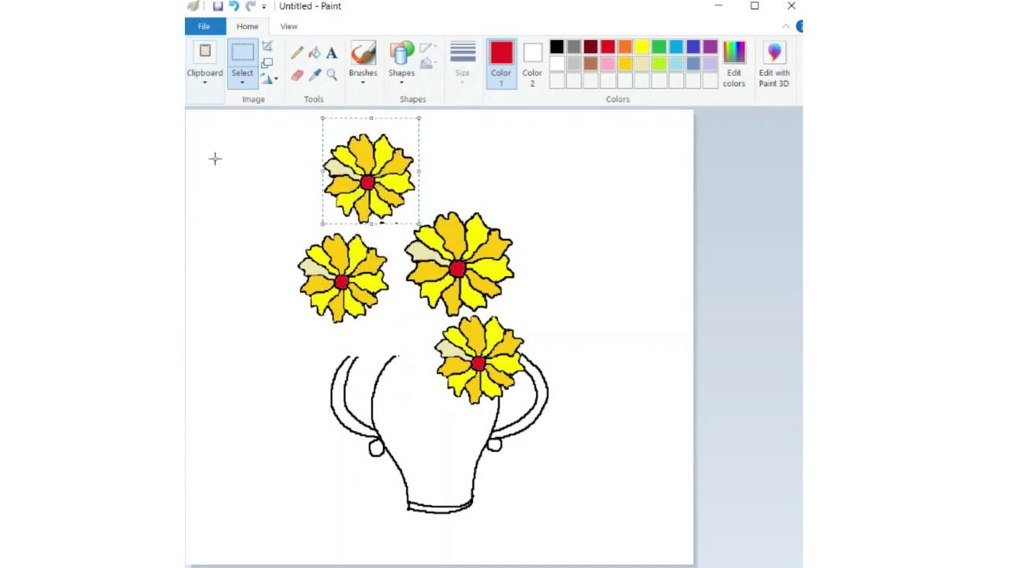
Draw a two-line stem from the left flower down to the vase's opening with the Pencil in black at the second-thinnest width.
left_click(296, 54)
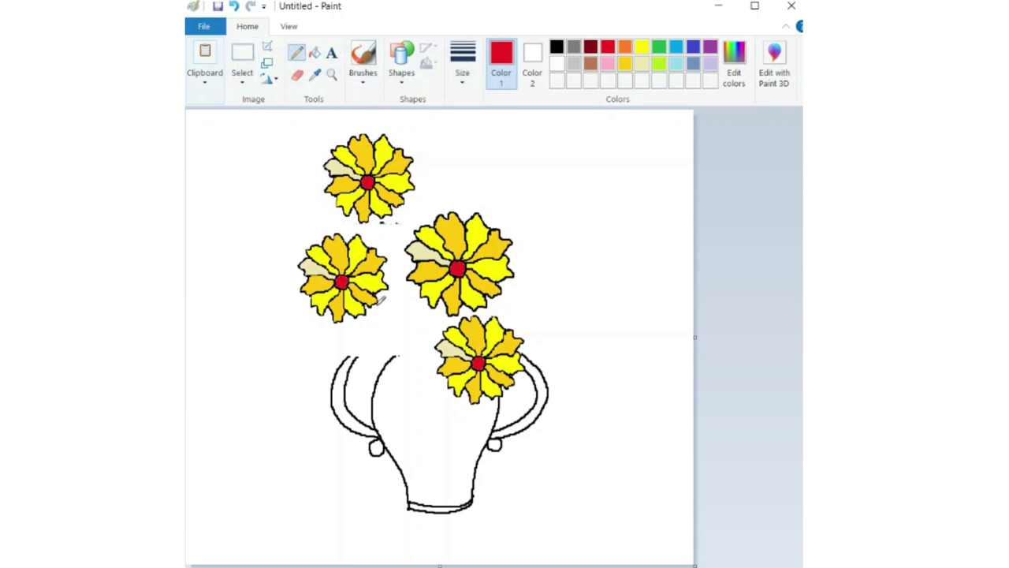
left_click_drag(378, 303, 401, 314)
key("ctrl+z")
left_click(557, 47)
left_click(463, 63)
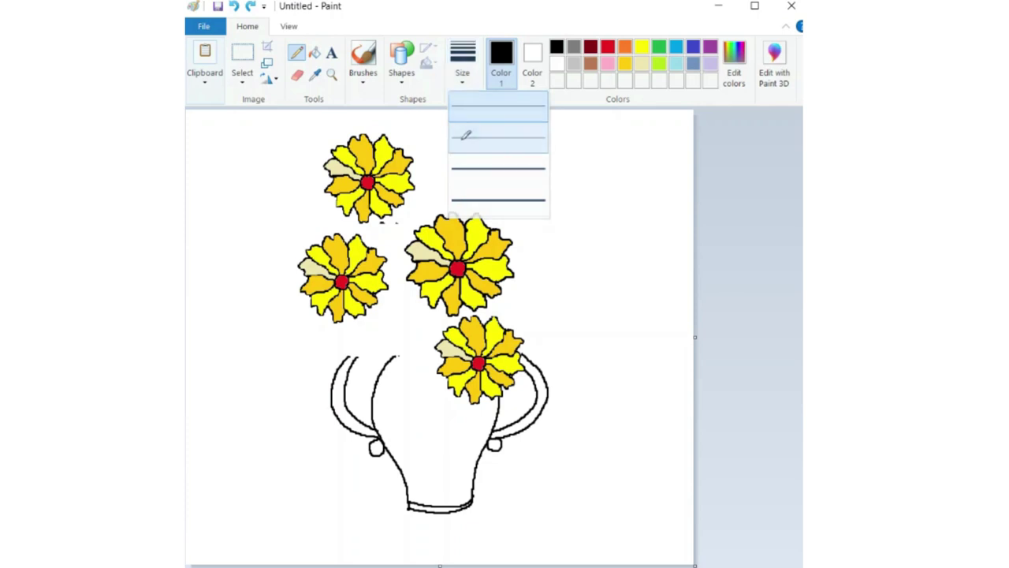
left_click(463, 137)
left_click_drag(371, 303, 403, 358)
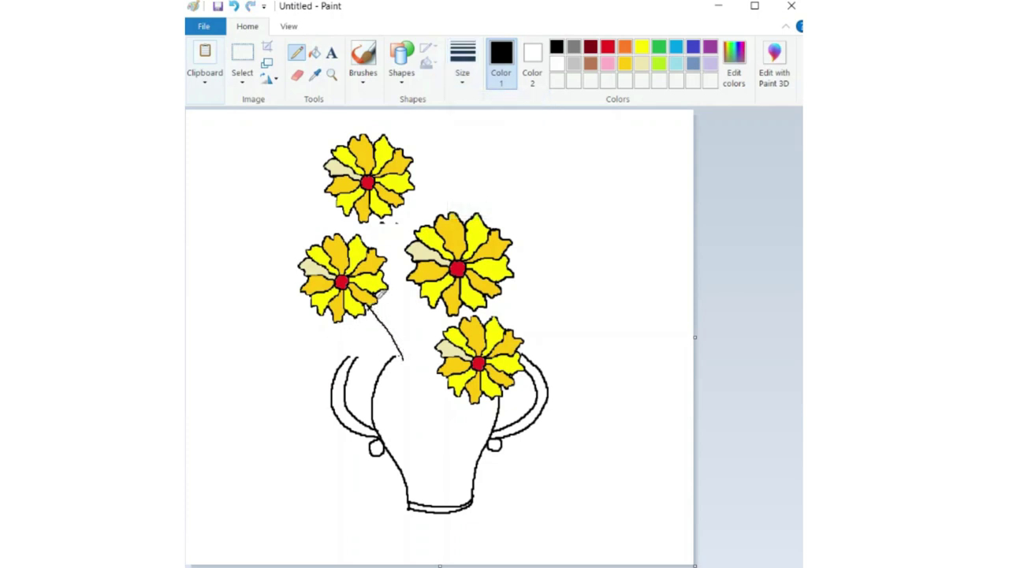
left_click_drag(382, 304, 409, 349)
Draw two-line stems from the large flower and from the topmost flower down to the vase's opening.
left_click_drag(436, 303, 435, 355)
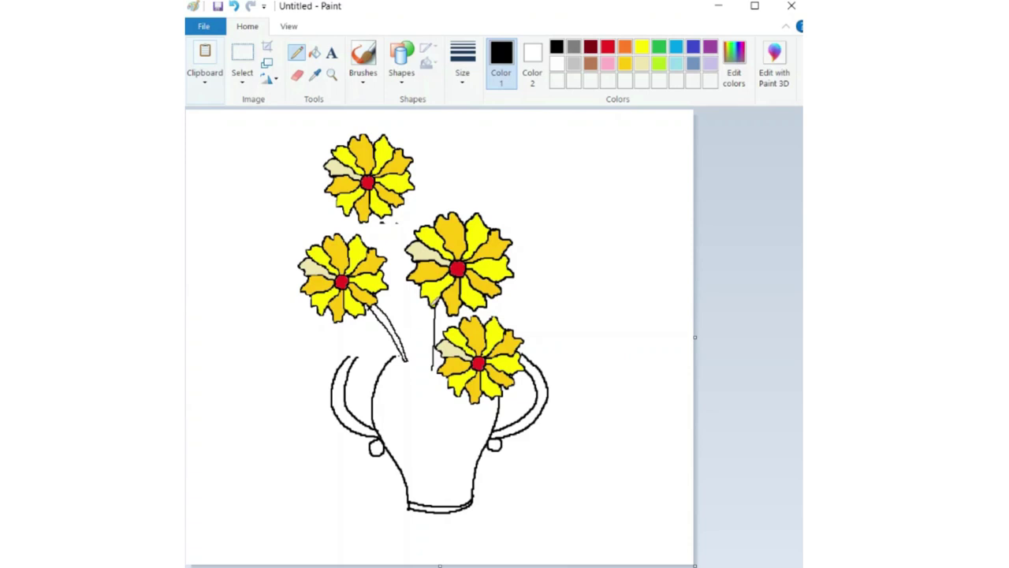
left_click_drag(431, 307, 429, 359)
left_click_drag(386, 216, 411, 356)
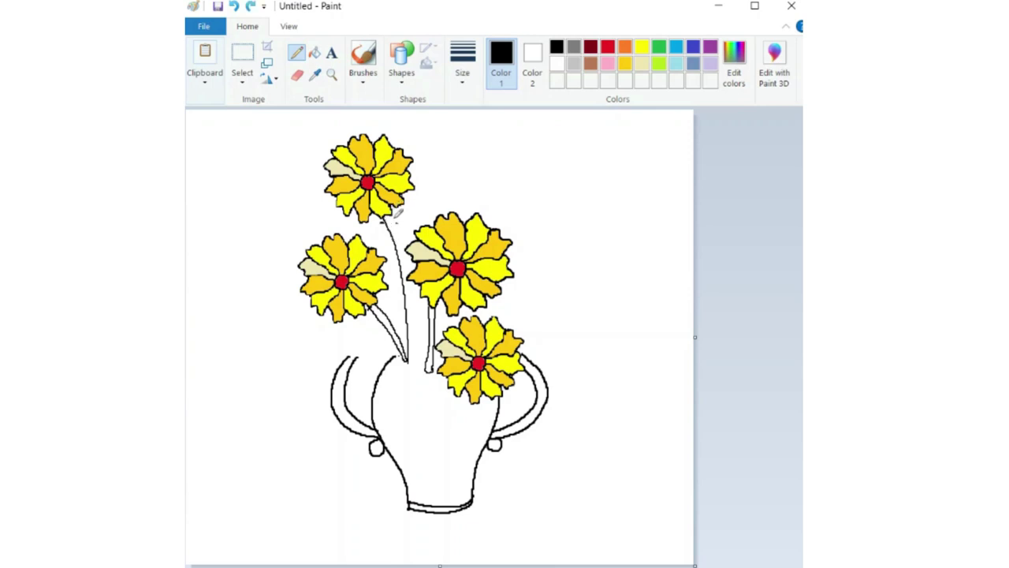
mouse_move(387, 216)
left_mouse_down()
mouse_move(415, 313)
mouse_move(420, 275)
mouse_move(410, 281)
mouse_move(415, 360)
left_mouse_up()
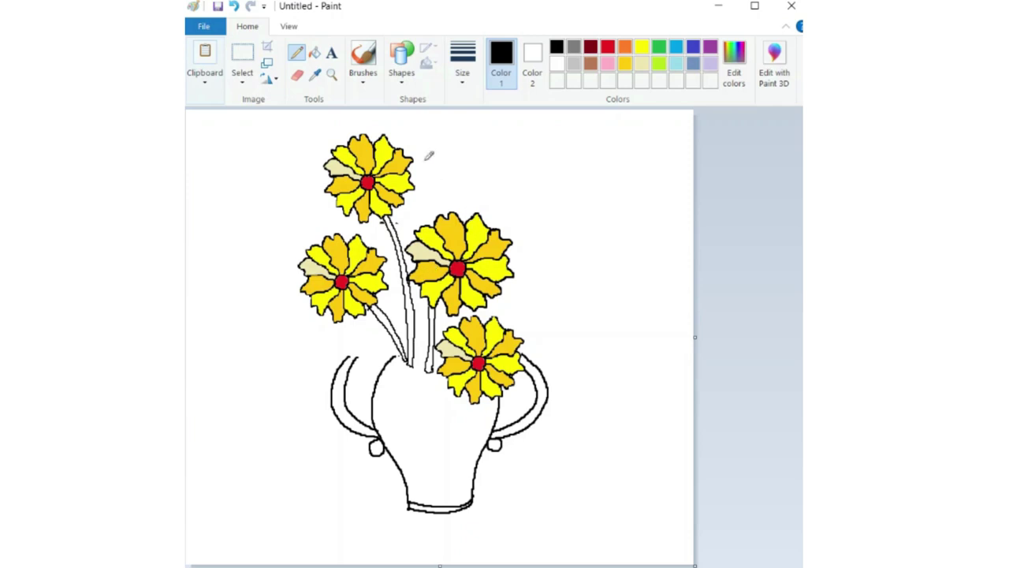
Darken the palette green to red 28, green 147, blue 64, add it to the custom colours and apply it.
left_click(660, 49)
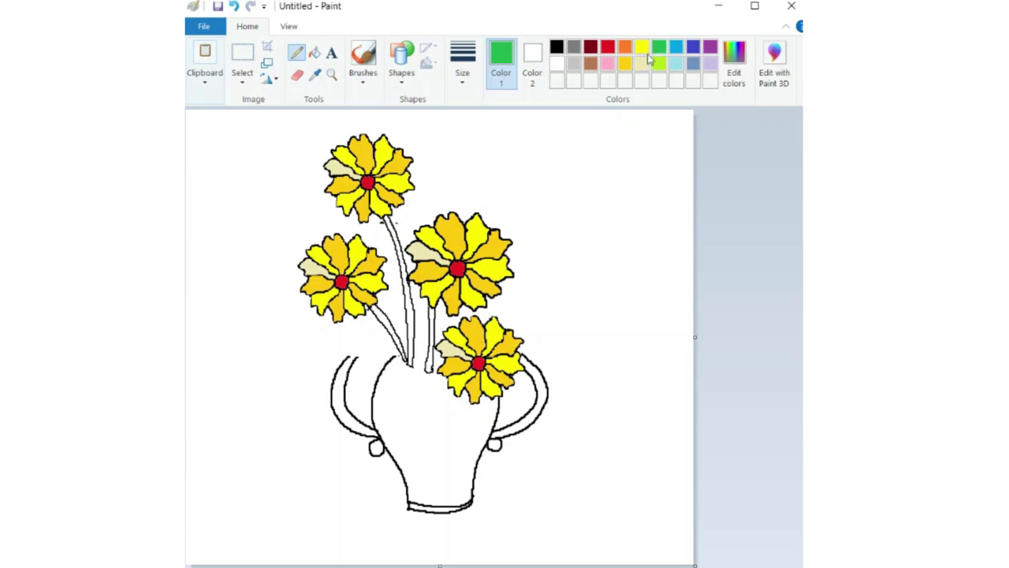
left_click(733, 55)
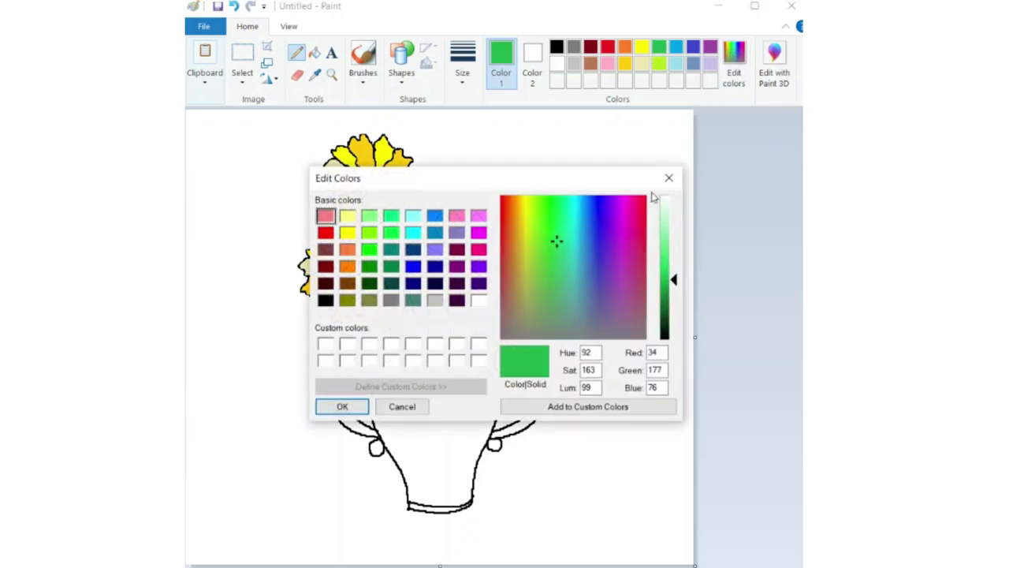
left_click(667, 294)
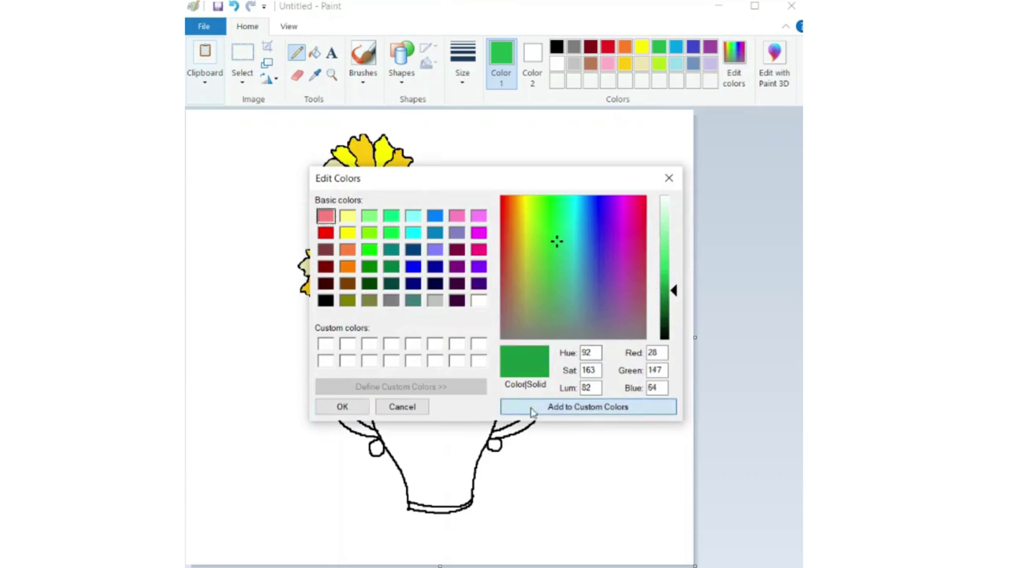
left_click(591, 407)
left_click(343, 406)
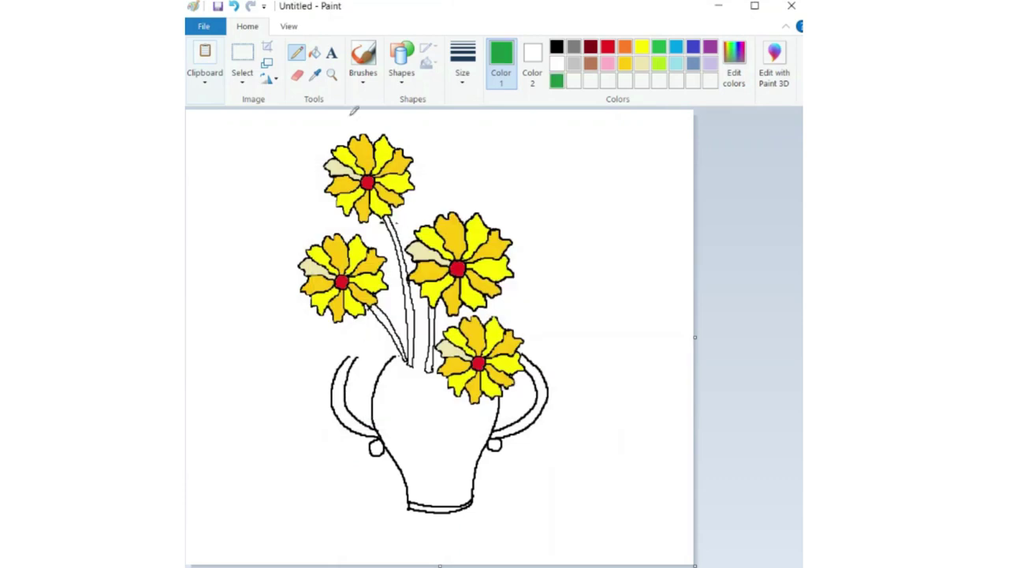
Fill the three flower stems with the custom dark green.
left_click(315, 54)
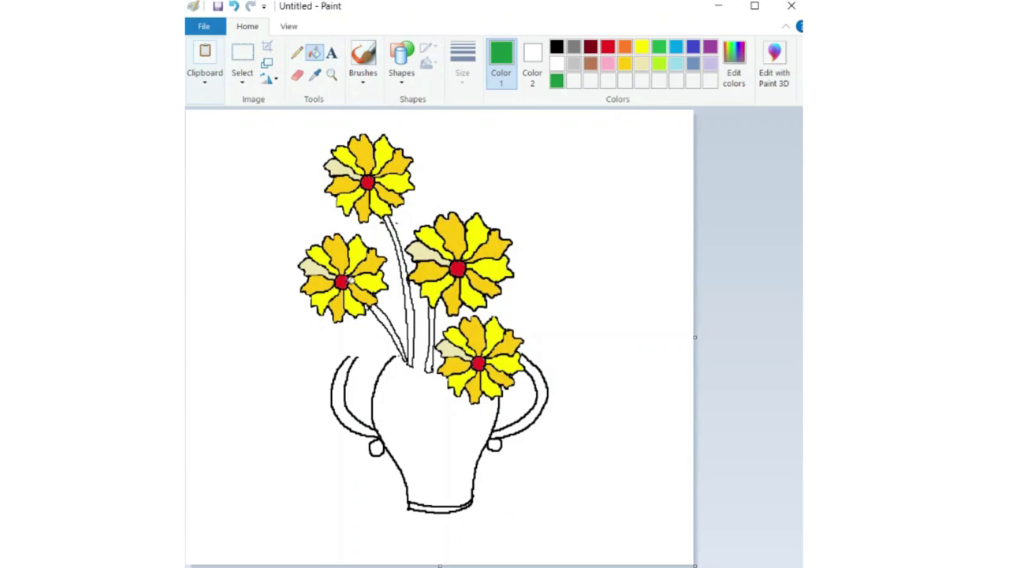
left_click(402, 333)
key("ctrl+z")
left_click(386, 314)
left_click(410, 302)
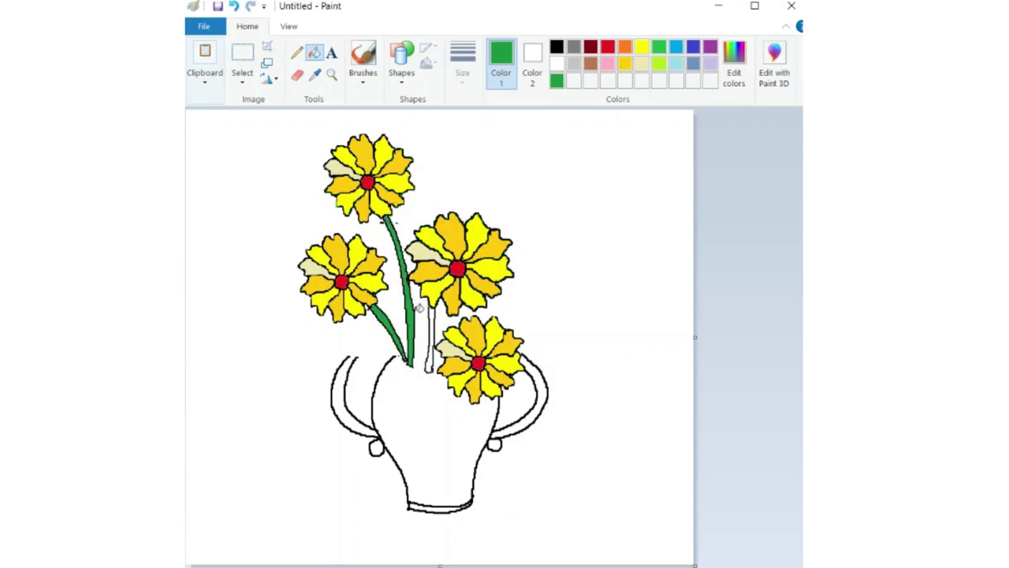
left_click(431, 315)
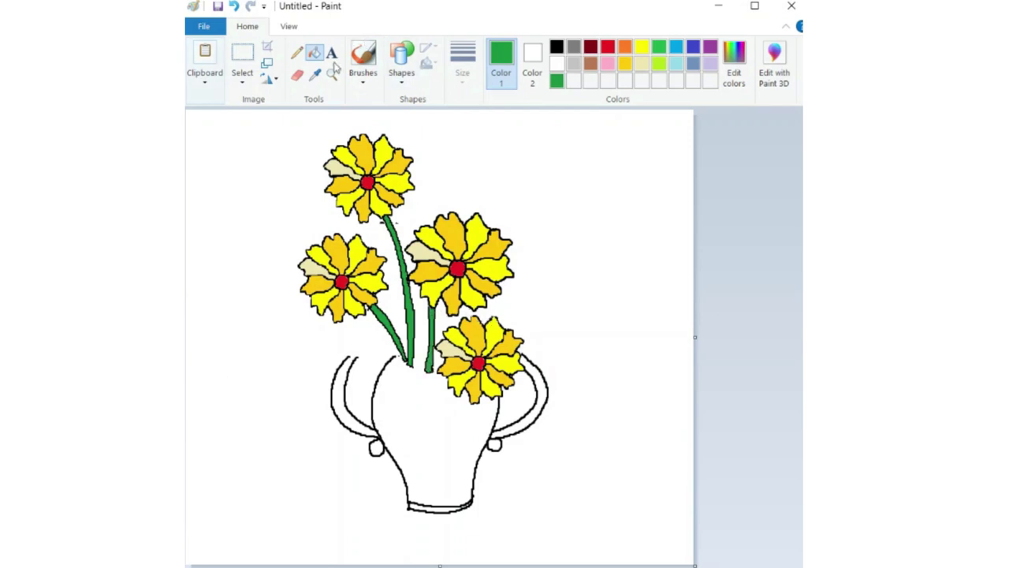
Draw a black veined leaf with the Pencil between the large flower's lower-right petals and the lowest flower.
left_click(296, 52)
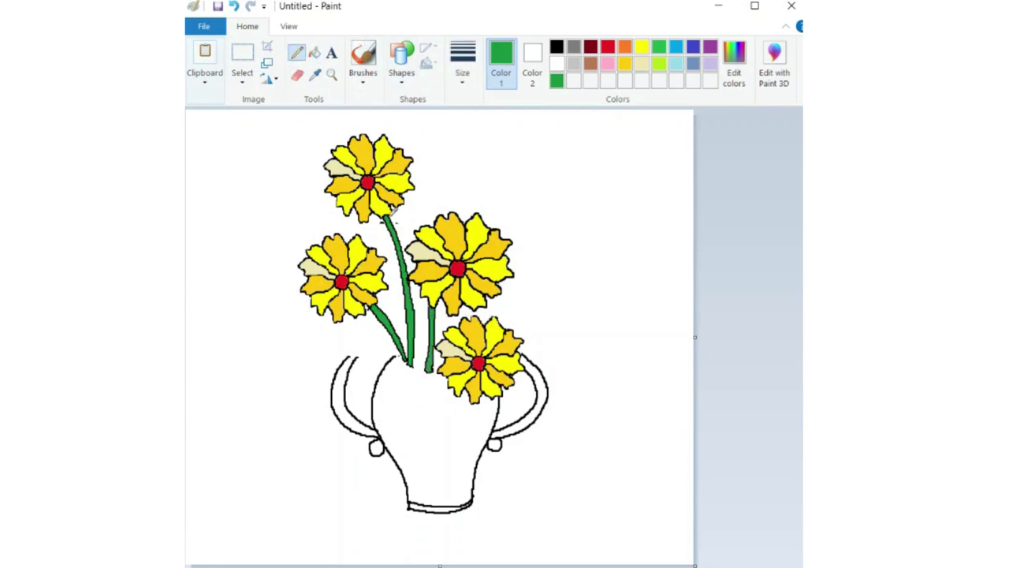
left_click(557, 48)
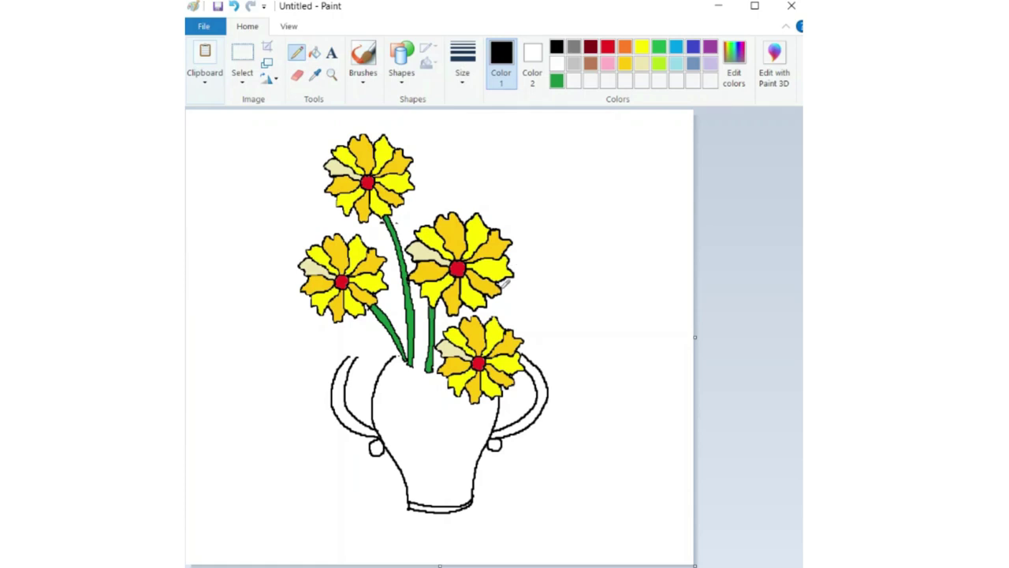
left_click_drag(502, 298, 521, 312)
mouse_move(515, 273)
left_mouse_down()
mouse_move(541, 306)
mouse_move(531, 319)
left_mouse_up()
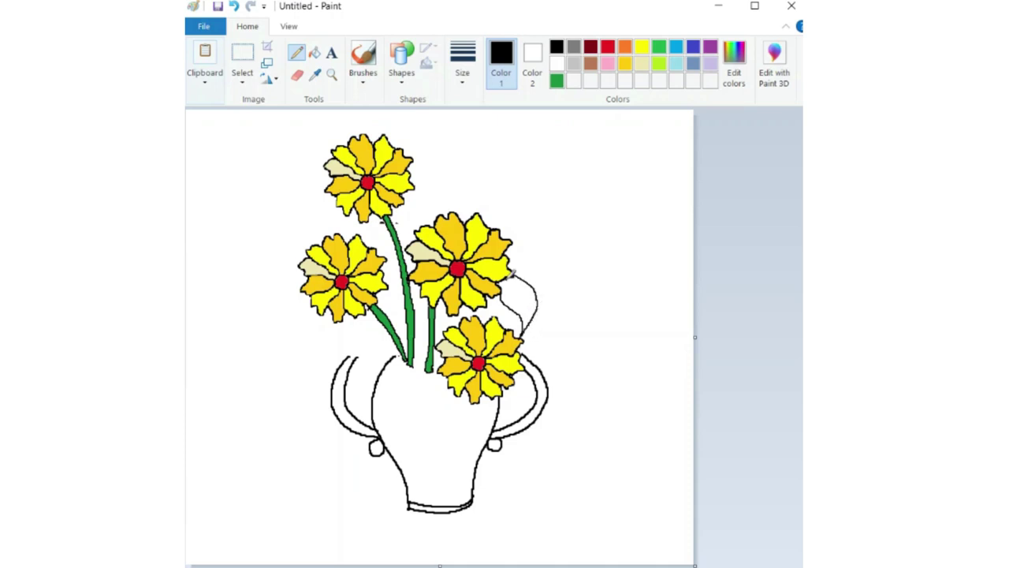
left_click_drag(512, 273, 533, 312)
mouse_move(515, 277)
left_mouse_down()
mouse_move(520, 307)
mouse_move(530, 290)
mouse_move(541, 298)
left_mouse_up()
left_click_drag(512, 237, 544, 185)
key("ctrl+z")
key("ctrl+z")
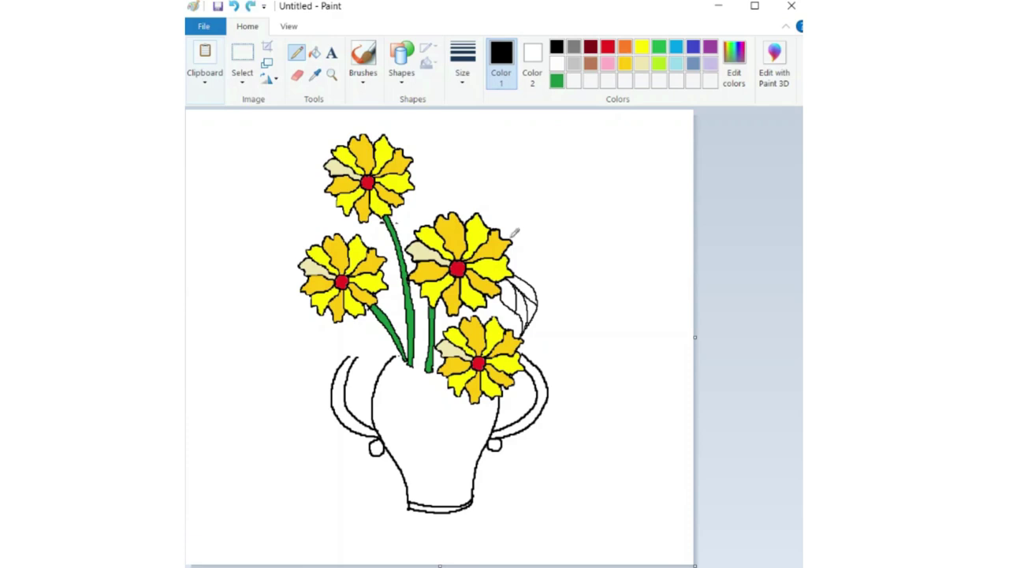
Draw two separate veined leaves in the blank area right of the bouquet, one upright and one slanted below it.
mouse_move(620, 241)
left_mouse_down()
mouse_move(612, 213)
mouse_move(640, 167)
mouse_move(631, 150)
mouse_move(652, 191)
mouse_move(643, 239)
left_mouse_up()
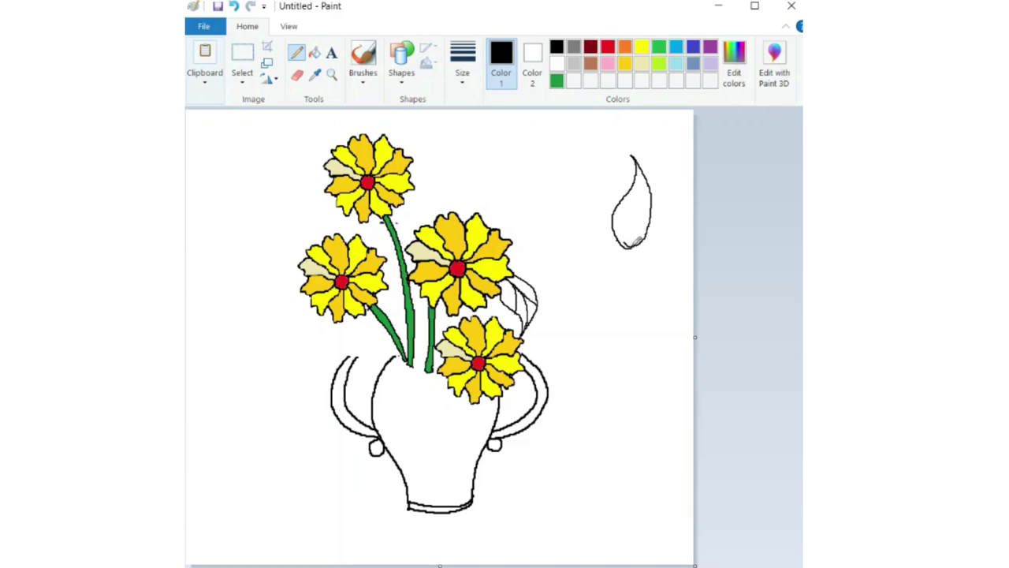
mouse_move(637, 231)
left_mouse_down()
mouse_move(641, 167)
mouse_move(638, 220)
left_mouse_up()
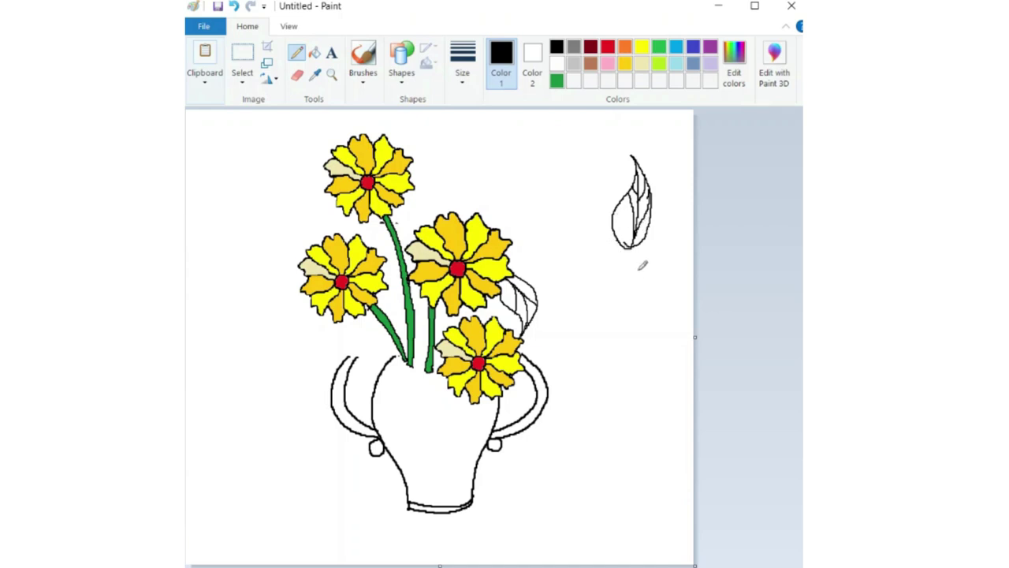
mouse_move(611, 302)
left_mouse_down()
mouse_move(636, 278)
mouse_move(671, 277)
left_mouse_up()
mouse_move(611, 300)
left_mouse_down()
mouse_move(612, 312)
mouse_move(635, 322)
mouse_move(661, 309)
mouse_move(675, 275)
left_mouse_up()
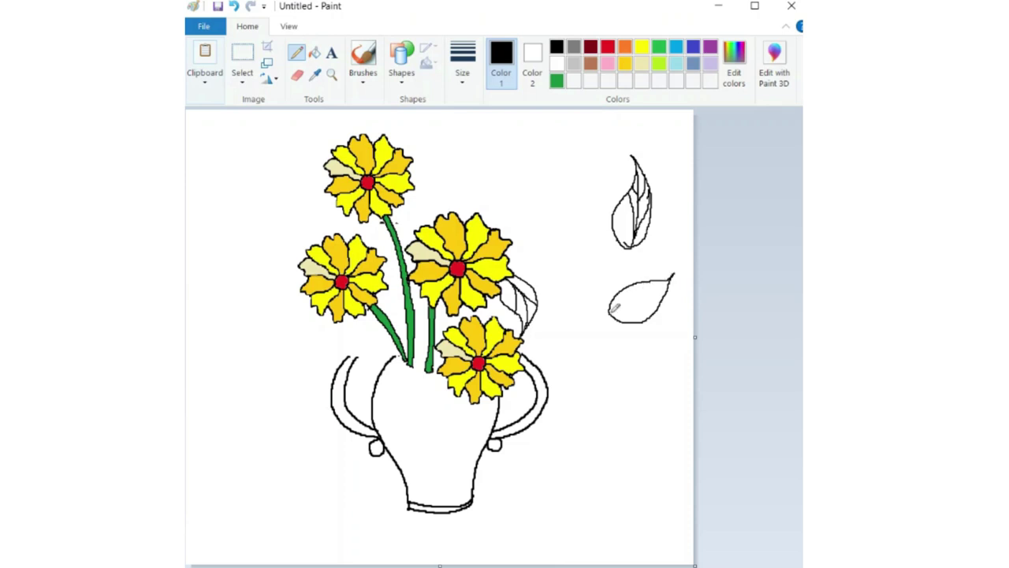
mouse_move(614, 311)
left_mouse_down()
mouse_move(670, 277)
mouse_move(636, 302)
mouse_move(668, 301)
left_mouse_up()
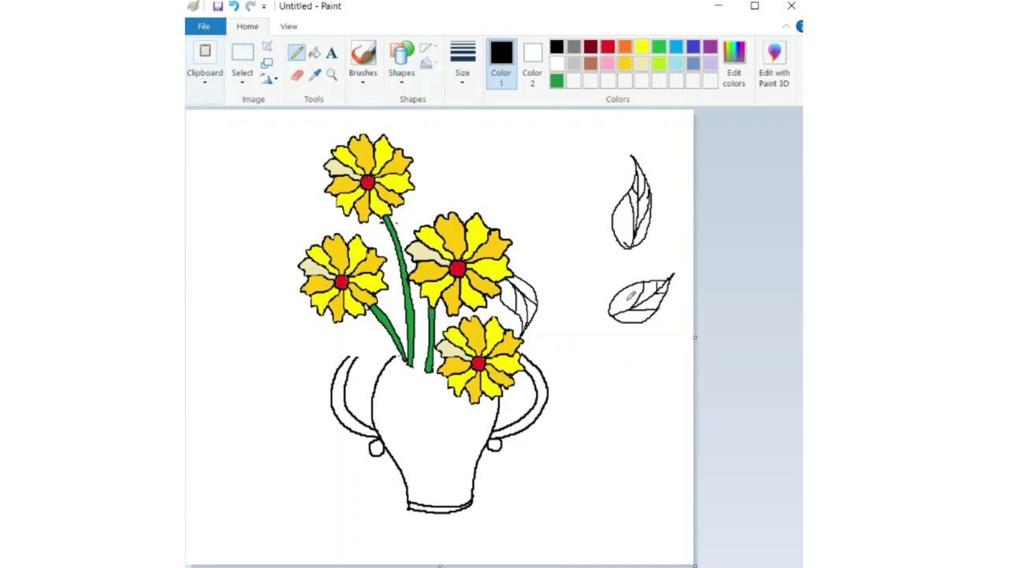
mouse_move(625, 286)
left_mouse_down()
mouse_move(619, 305)
mouse_move(648, 320)
left_mouse_up()
Draw five veined leaves around the bouquet: below the left flower, above the vase's left handle, below the lowest flower and two between the upper flowers.
mouse_move(309, 308)
left_mouse_down()
mouse_move(309, 353)
mouse_move(339, 334)
mouse_move(344, 317)
mouse_move(331, 300)
mouse_move(311, 351)
mouse_move(328, 314)
left_mouse_up()
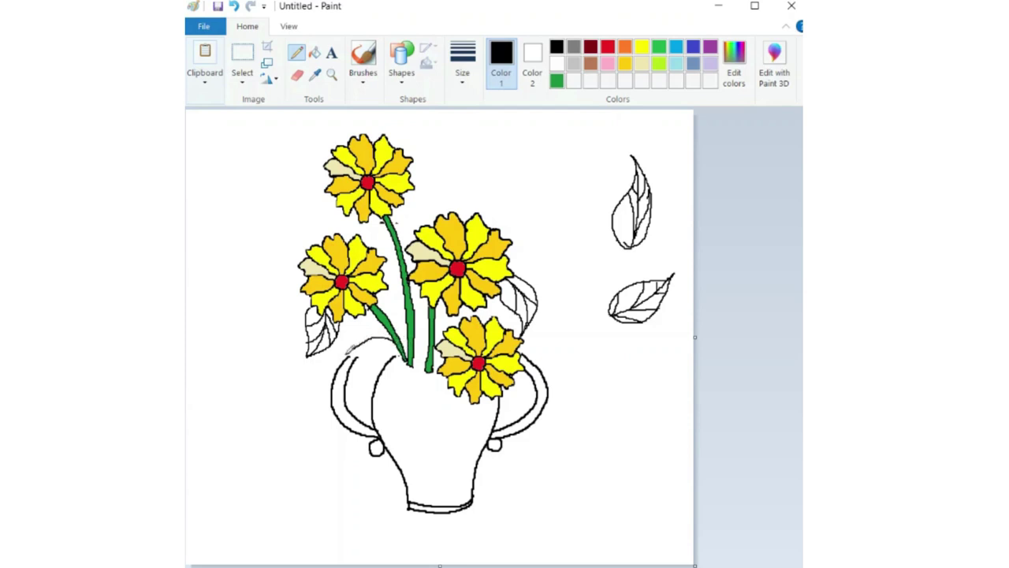
mouse_move(347, 356)
left_mouse_down()
mouse_move(388, 360)
mouse_move(387, 344)
mouse_move(364, 351)
mouse_move(389, 337)
mouse_move(375, 358)
left_mouse_up()
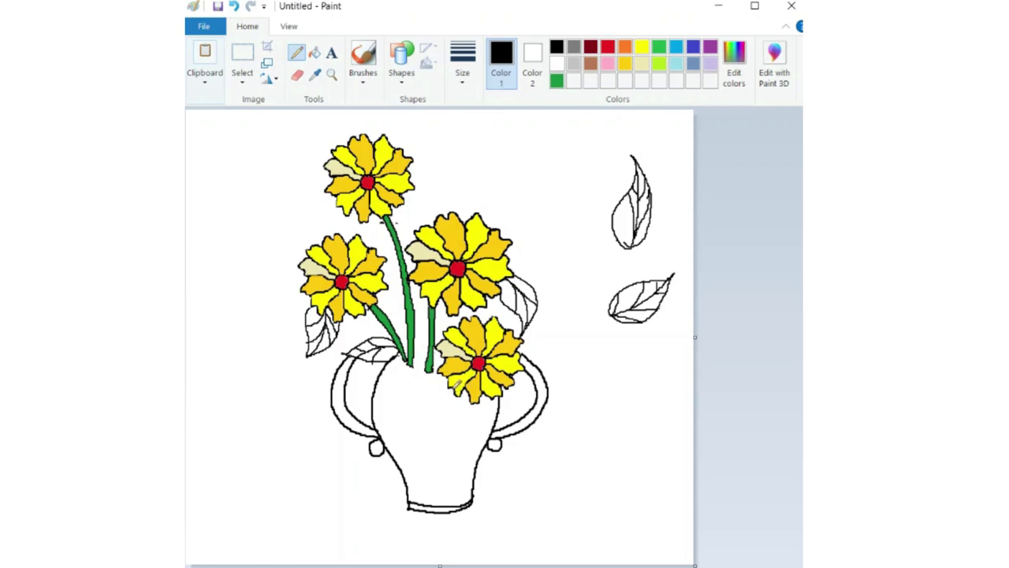
left_click_drag(448, 391, 448, 430)
mouse_move(451, 428)
left_mouse_down()
mouse_move(476, 404)
mouse_move(468, 390)
mouse_move(452, 425)
left_mouse_up()
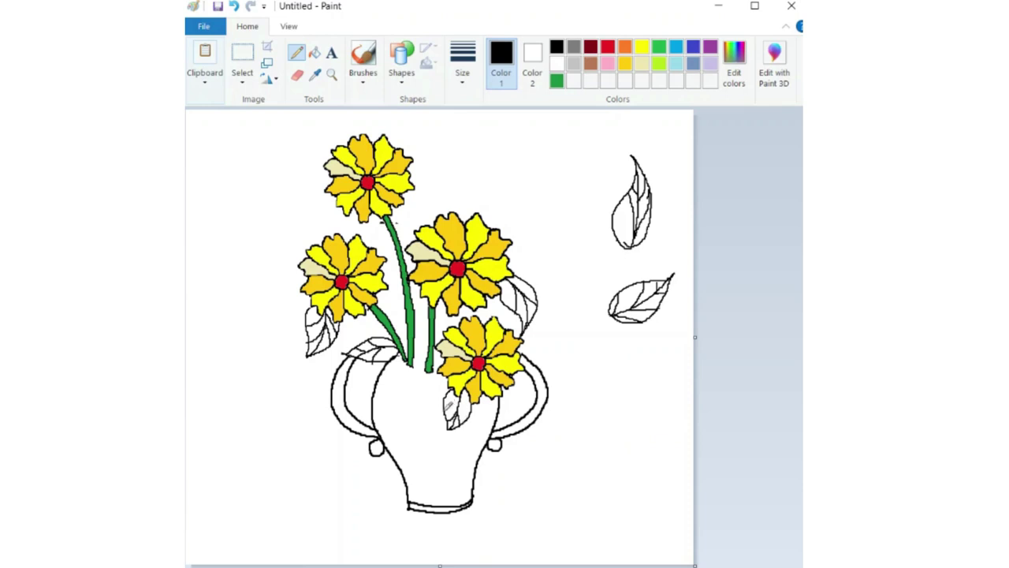
mouse_move(448, 409)
left_mouse_down()
mouse_move(463, 397)
mouse_move(473, 412)
left_mouse_up()
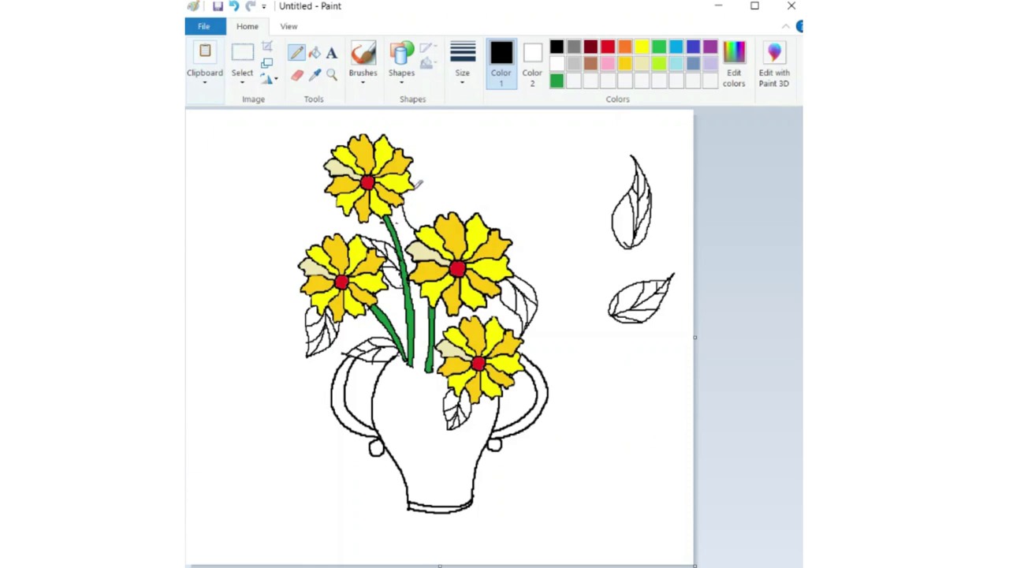
mouse_move(417, 184)
left_mouse_down()
mouse_move(442, 213)
mouse_move(407, 197)
mouse_move(427, 208)
left_mouse_up()
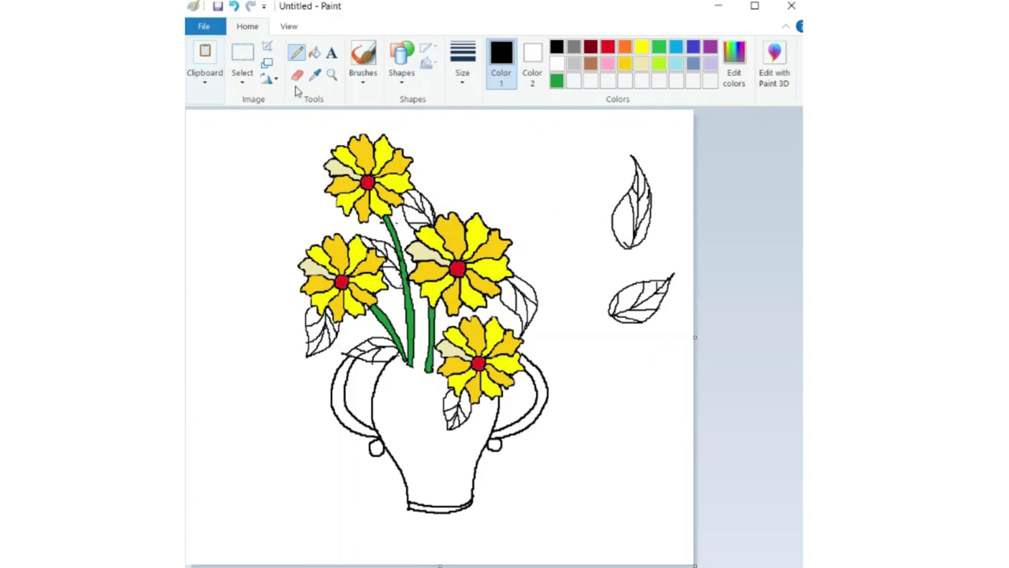
Switch to the Fill tool and create a custom green with red 23, green 155 and blue 50.
left_click(316, 57)
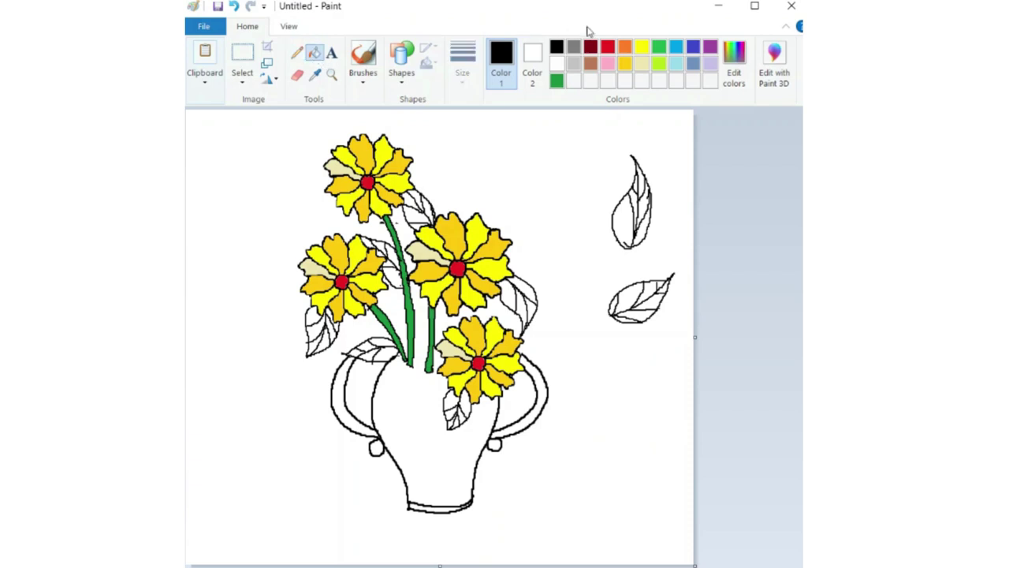
left_click(745, 54)
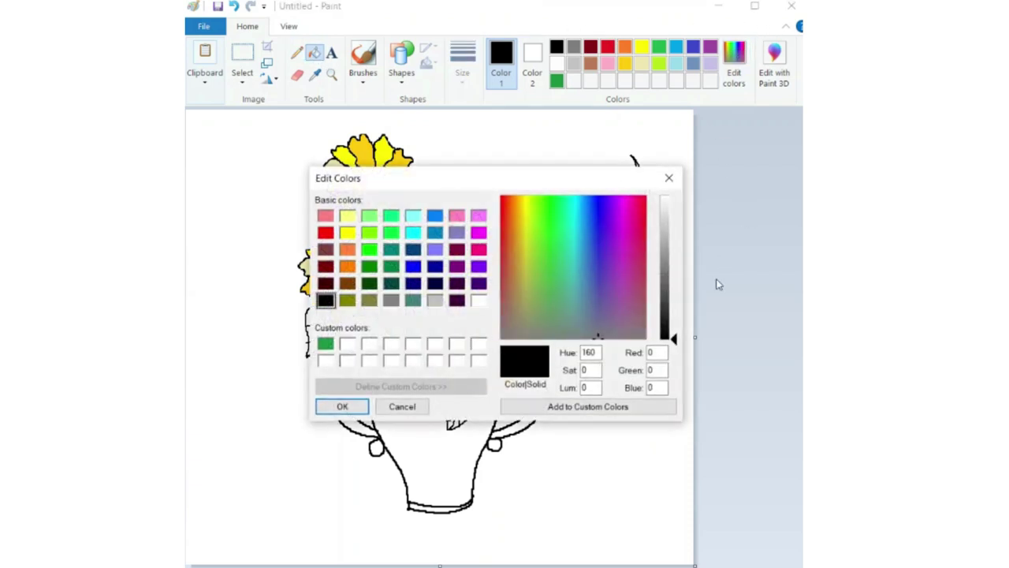
left_click(557, 234)
left_click(666, 290)
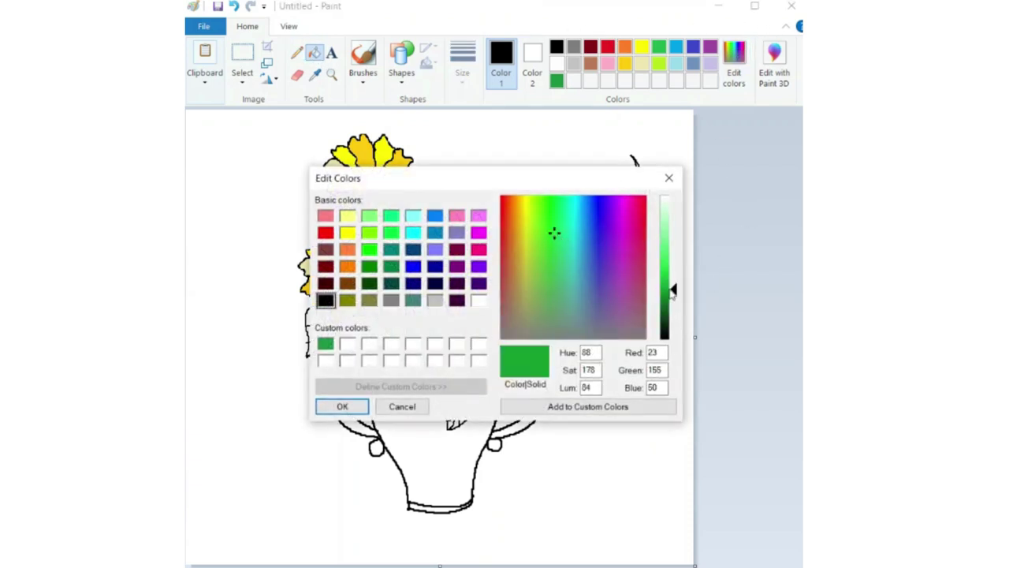
left_click(555, 407)
left_click(343, 406)
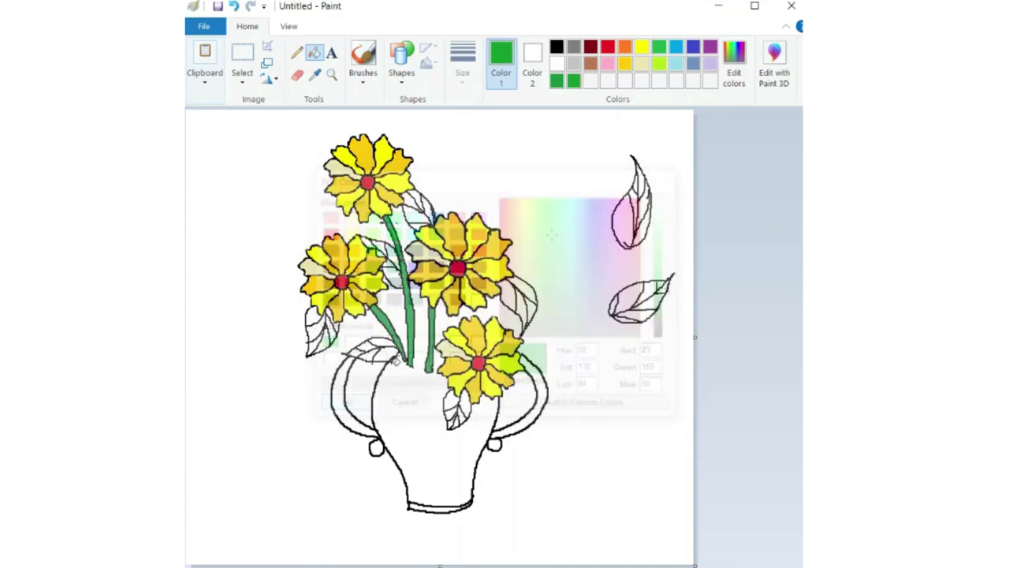
Create a custom bright green with red 99, green 241 and blue 31.
left_click(743, 53)
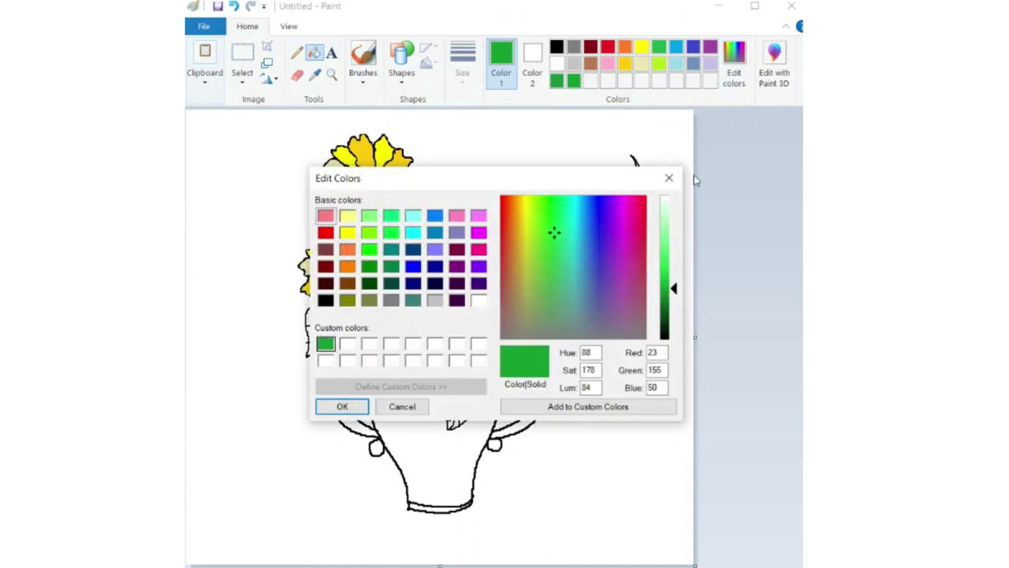
left_click(542, 211)
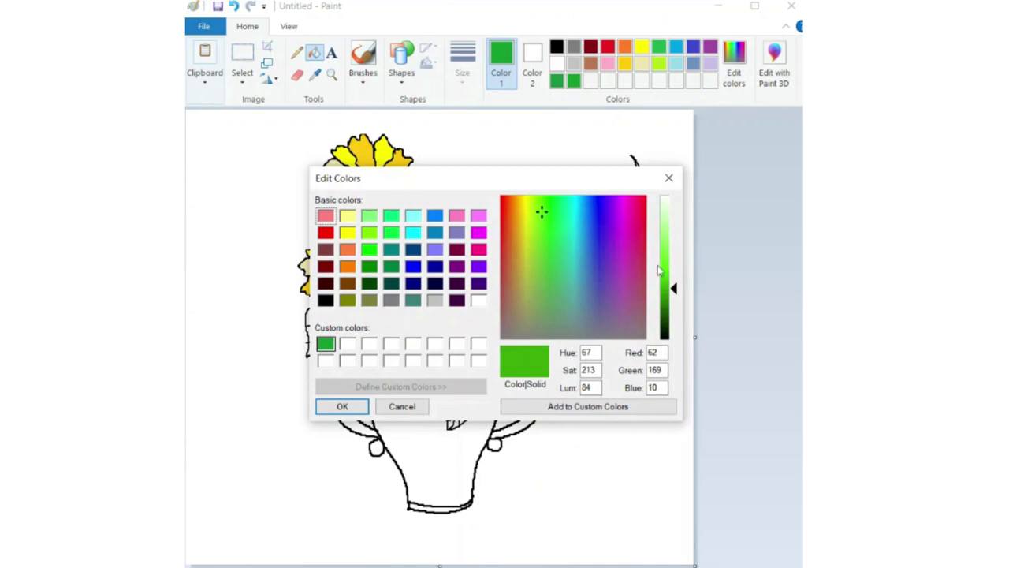
left_click(670, 265)
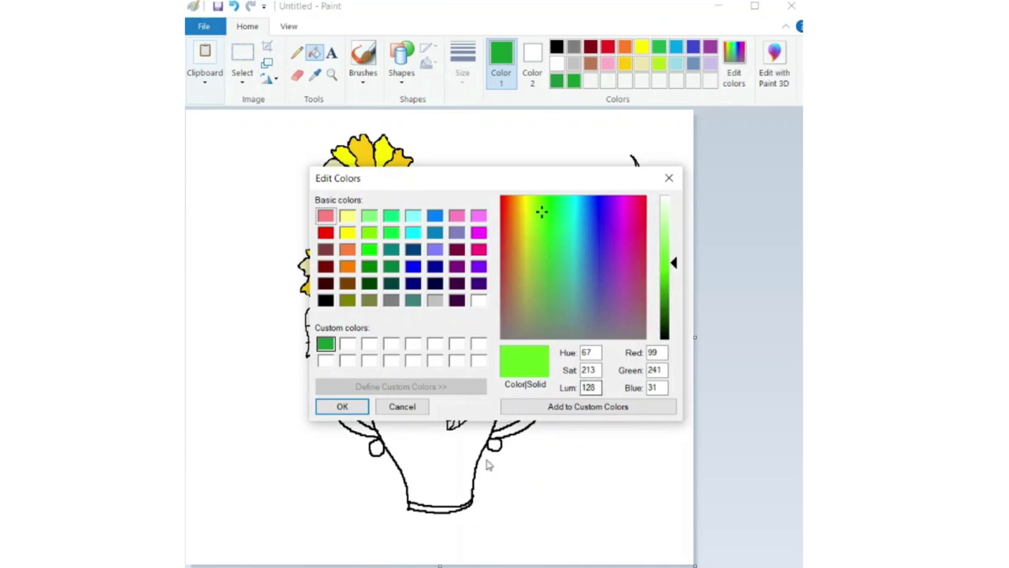
left_click(514, 406)
left_click(343, 406)
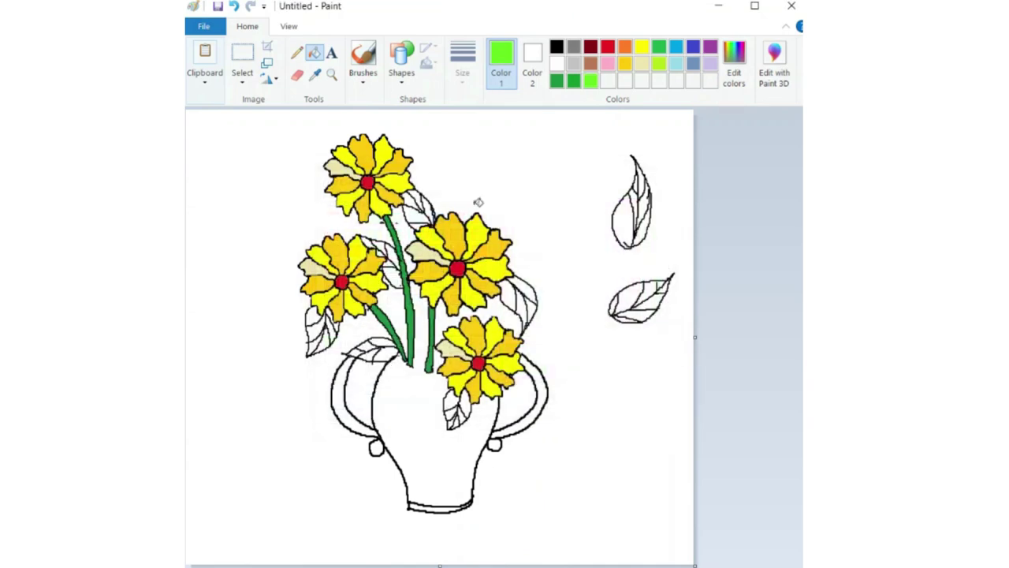
Mix a custom bluish green with red 44, green 169 and blue 100.
left_click(737, 63)
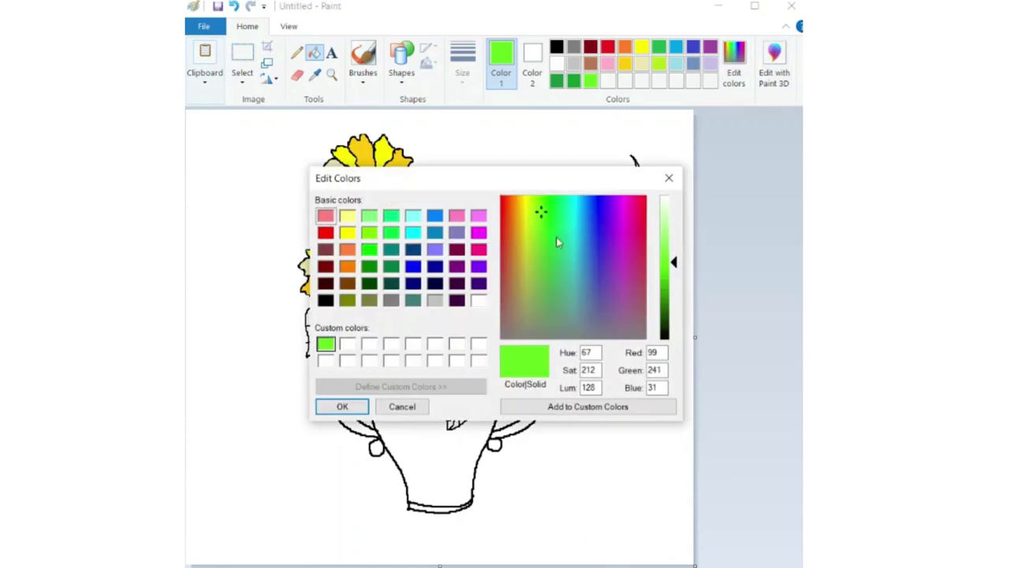
left_click(561, 256)
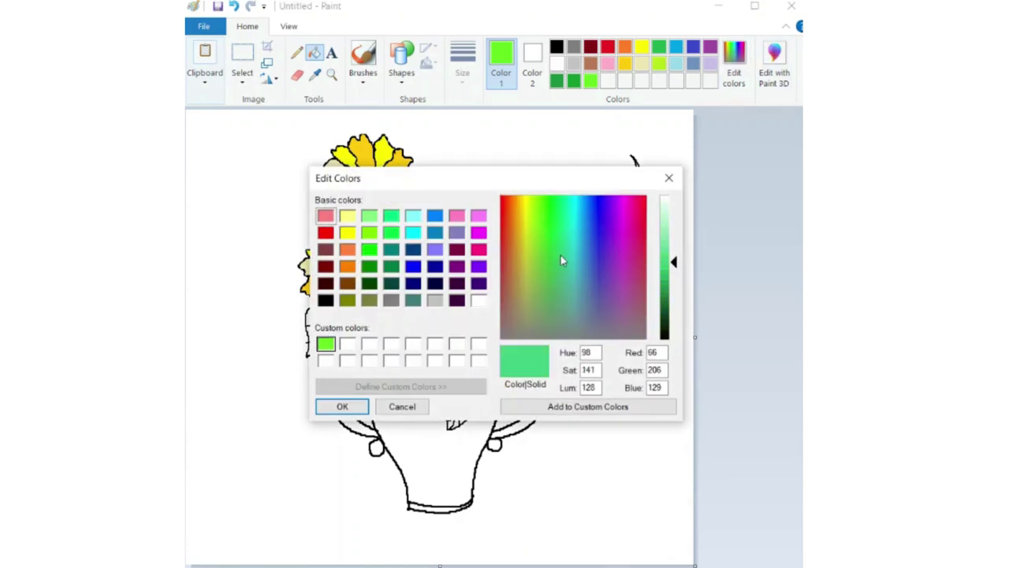
left_click(670, 280)
left_click(342, 406)
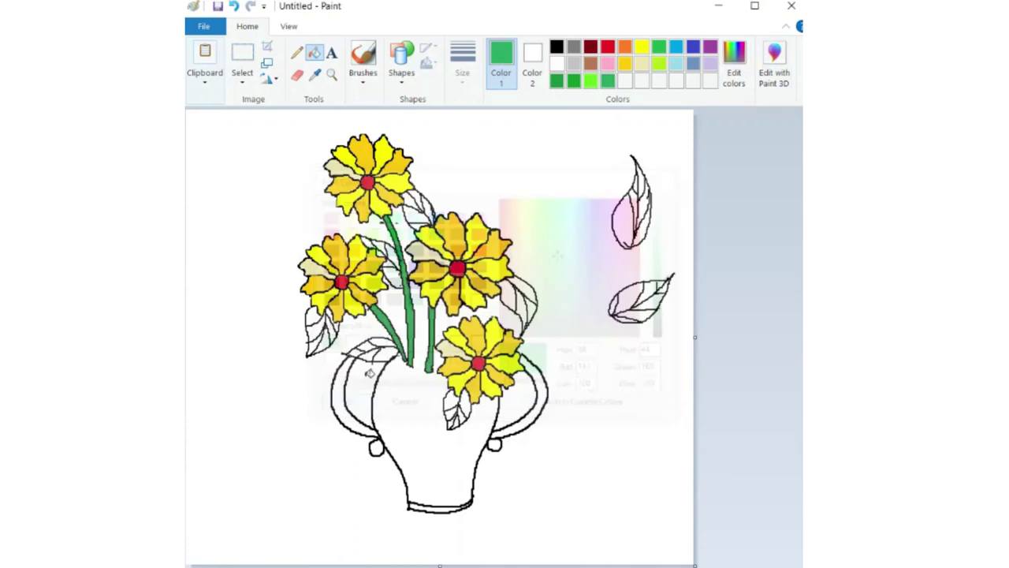
Create a custom dark green with red 35, green 143 and blue 16.
left_click(732, 65)
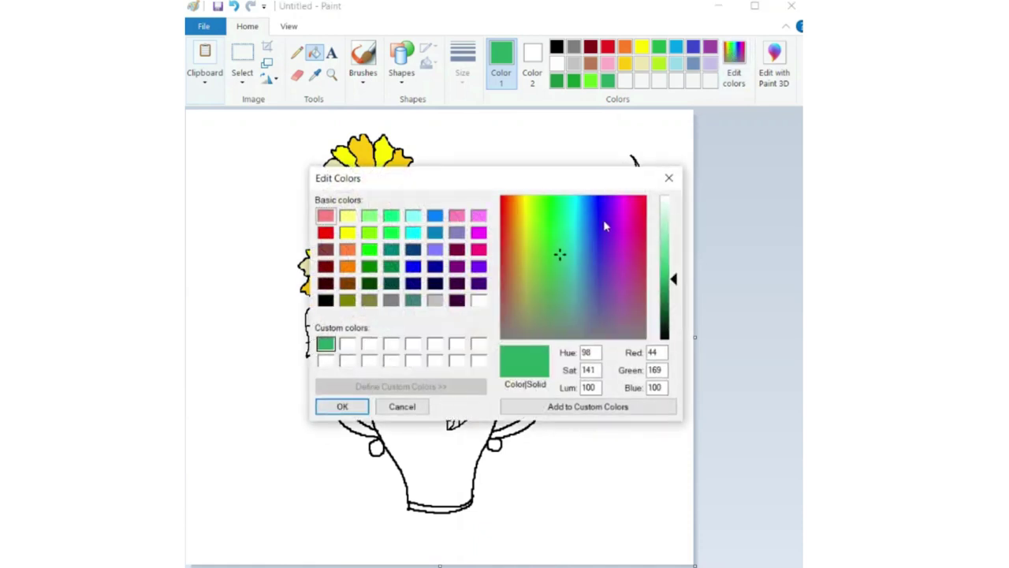
left_click(545, 225)
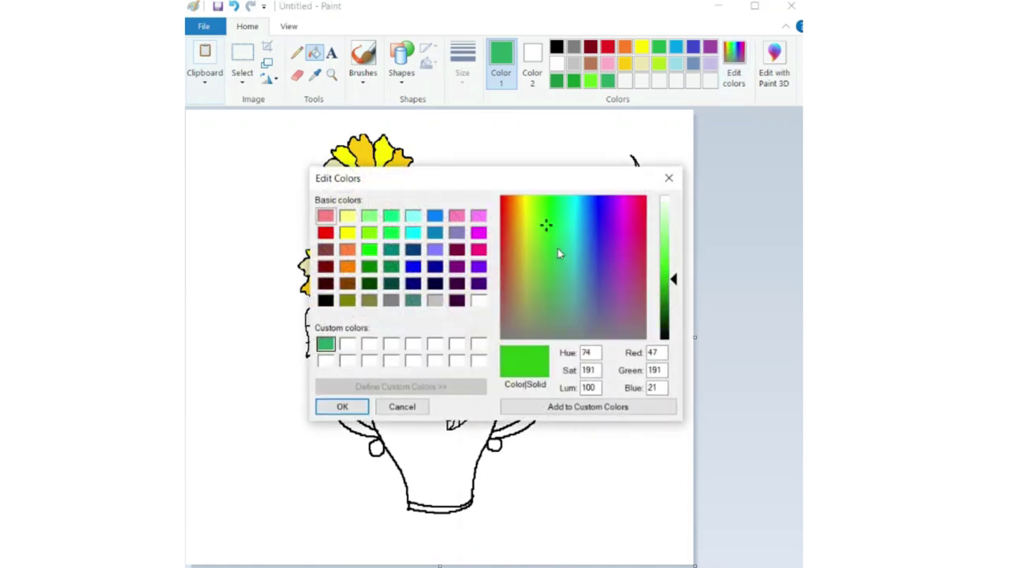
left_click(667, 296)
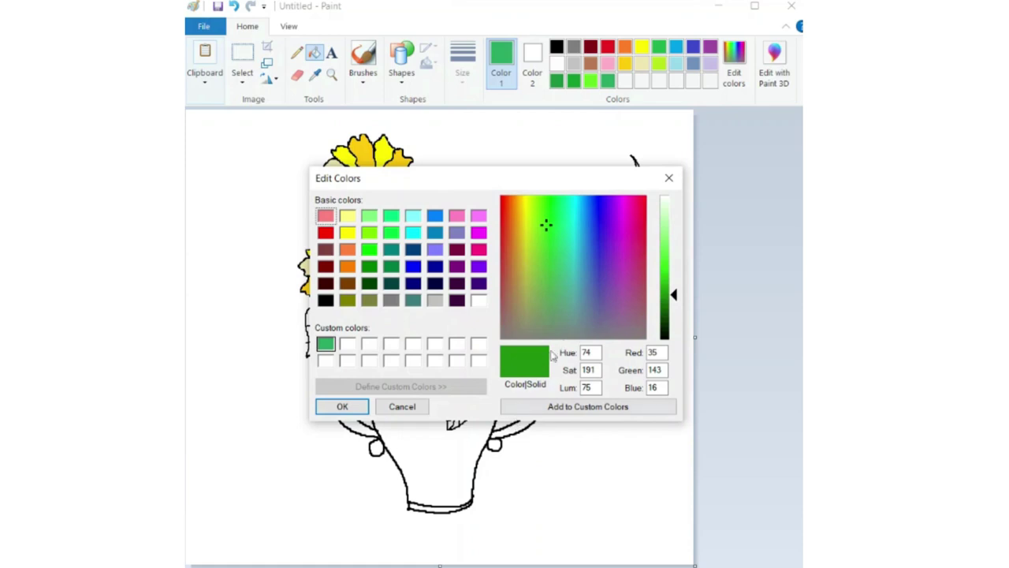
left_click(517, 406)
left_click(354, 408)
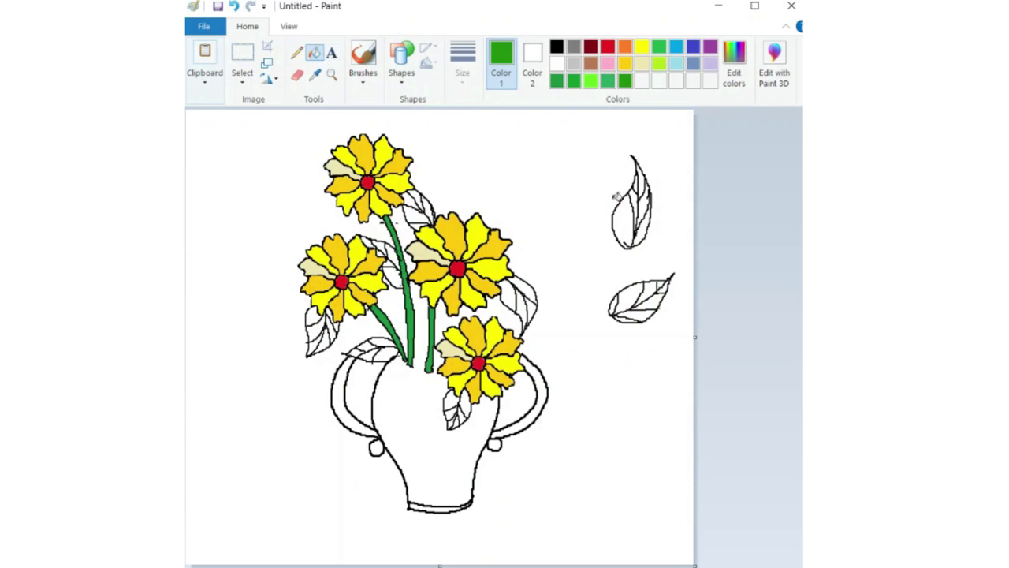
Fill one section of the upright separate leaf and of the bouquet's side and upper leaves with custom dark green, undoing the fill that recolours the outlines.
left_click(625, 223)
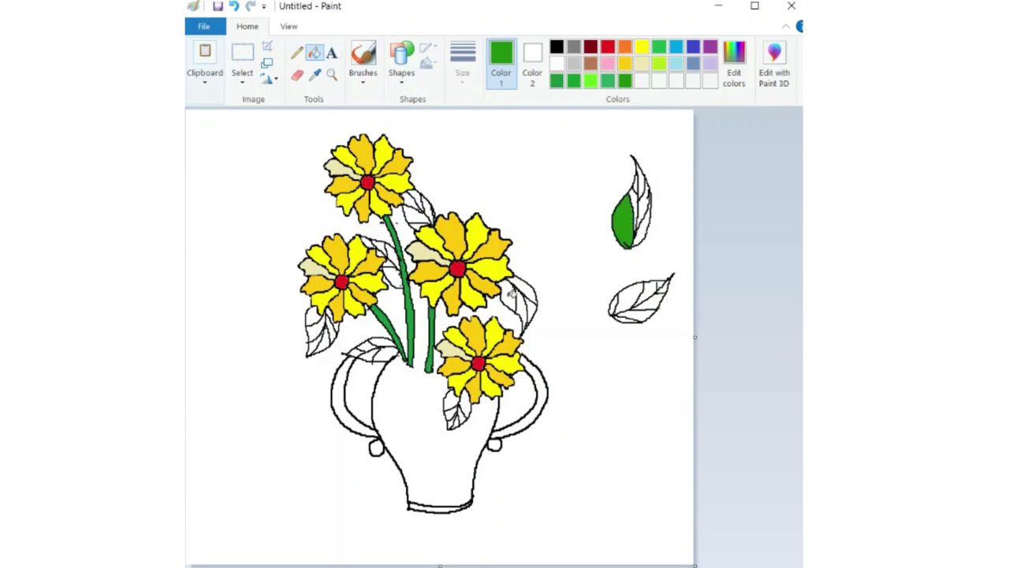
left_click(509, 295)
left_click(392, 254)
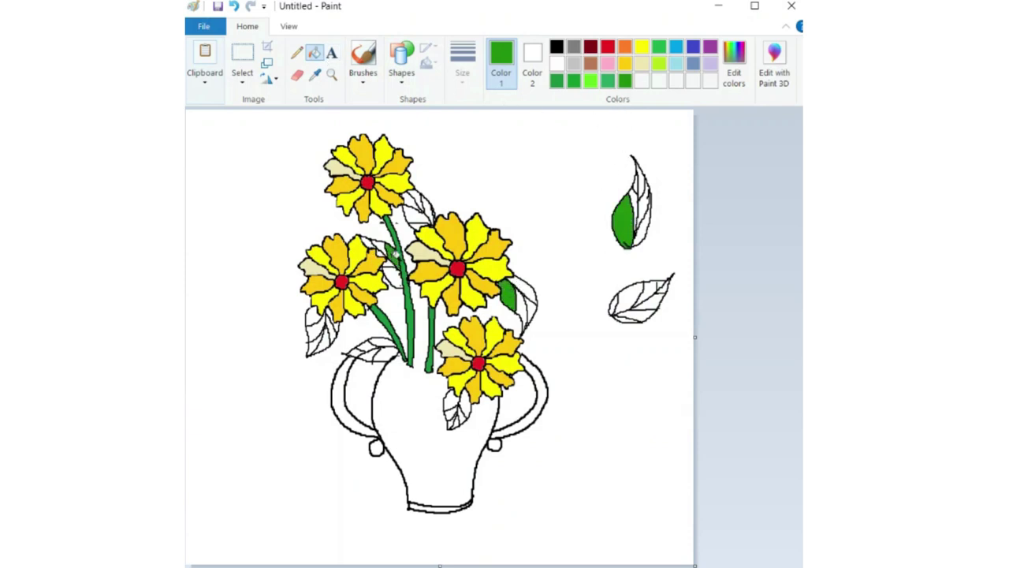
left_click(381, 357)
left_click(324, 323)
left_click(422, 207)
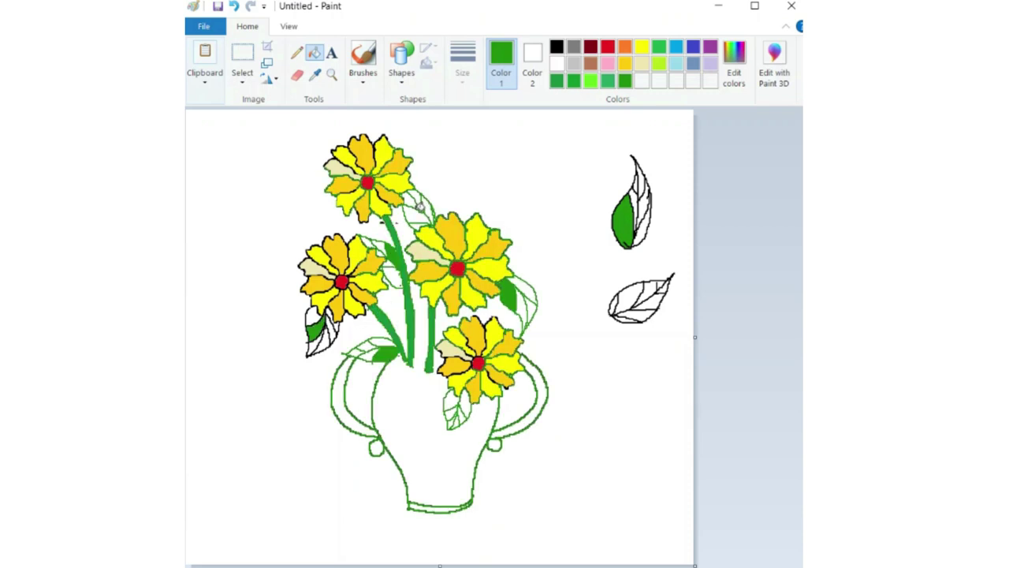
key("ctrl+z")
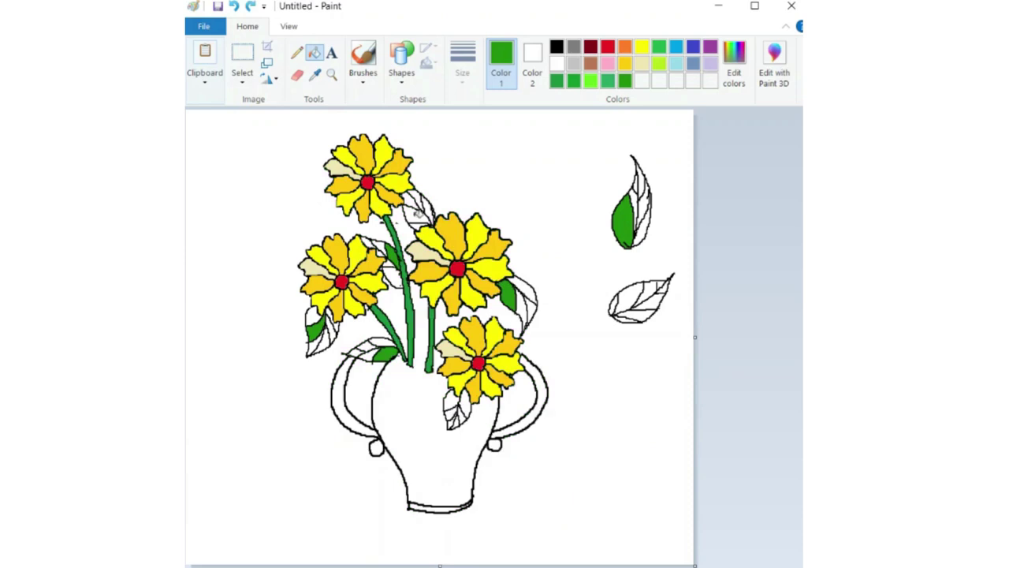
Fill one section in both separate leaves and most bouquet leaves with the custom bright green.
left_click(590, 80)
left_click(642, 181)
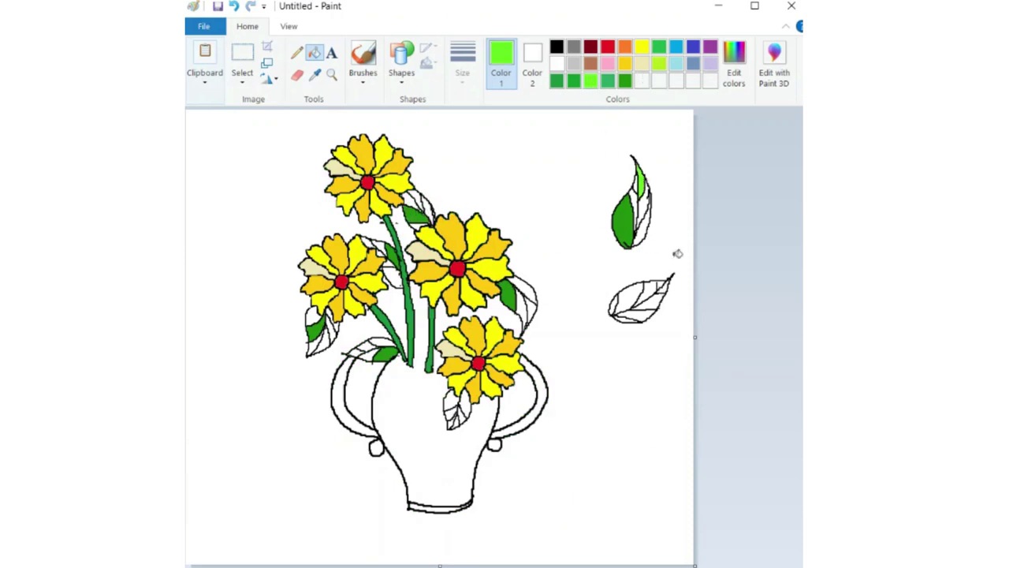
left_click(654, 289)
left_click(522, 311)
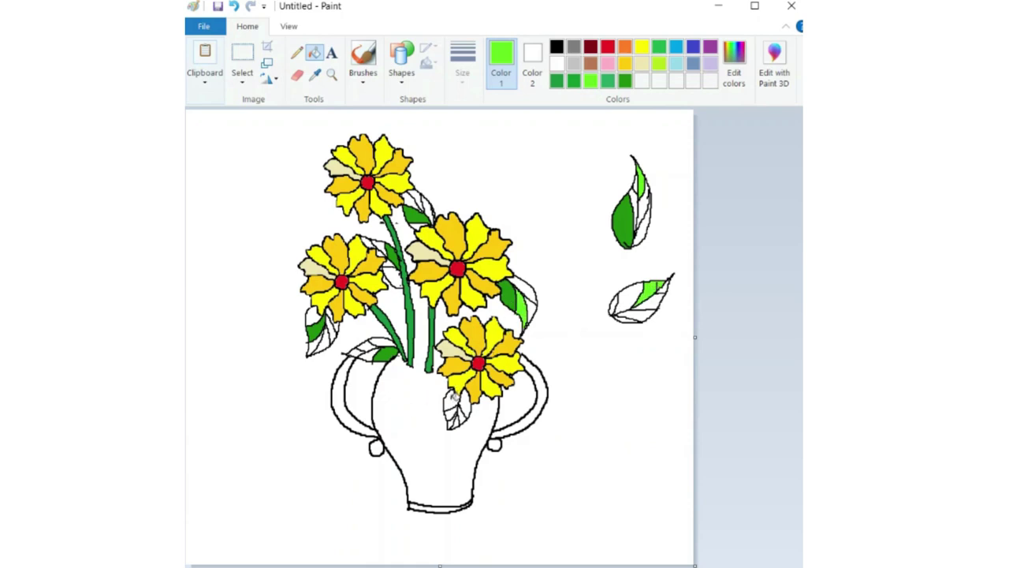
left_click(451, 400)
left_click(367, 355)
left_click(314, 317)
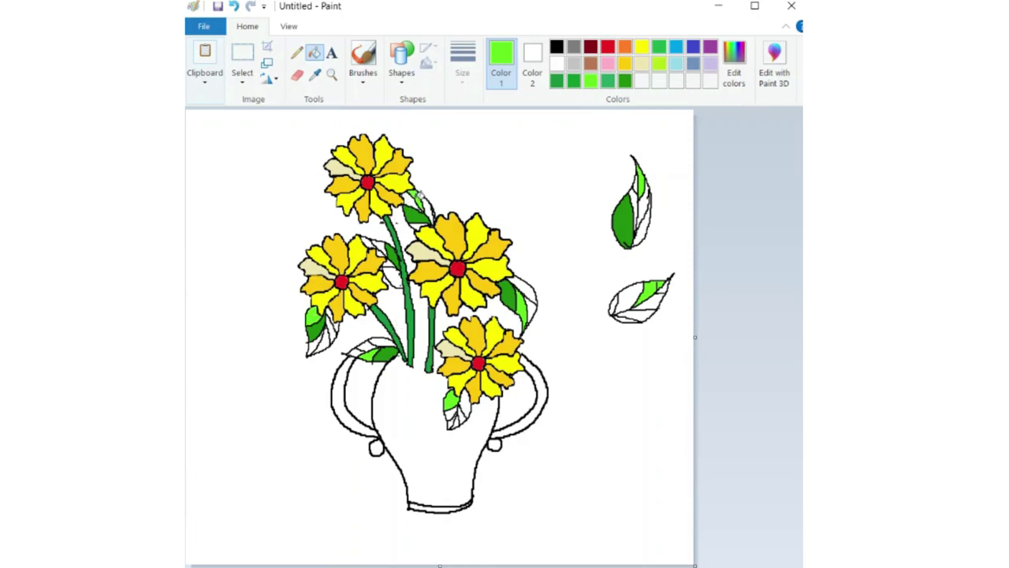
Fill further sections of the bouquet leaves and both separate leaves with the standard palette green.
left_click(661, 49)
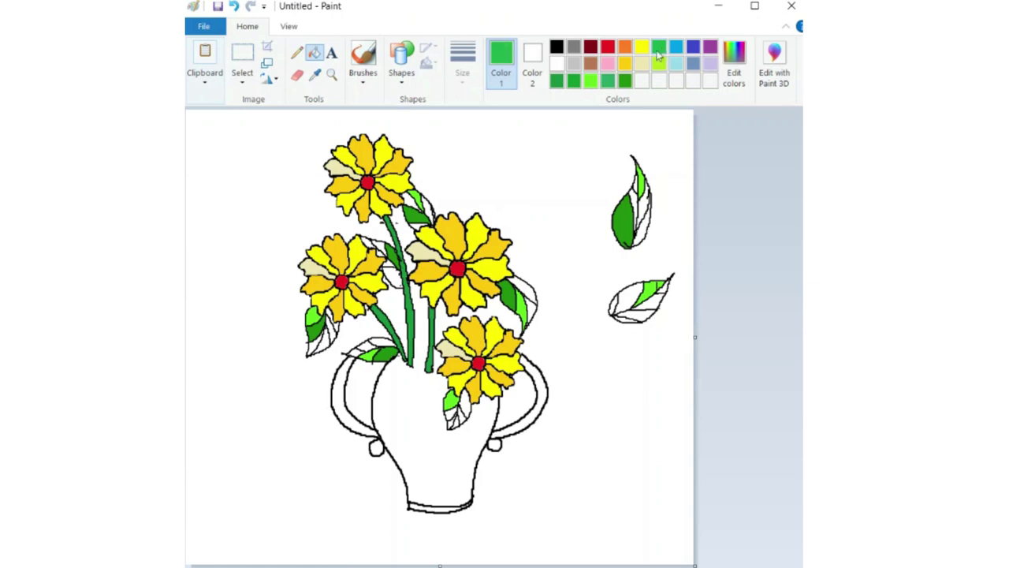
left_click(431, 206)
left_click(524, 289)
left_click(643, 207)
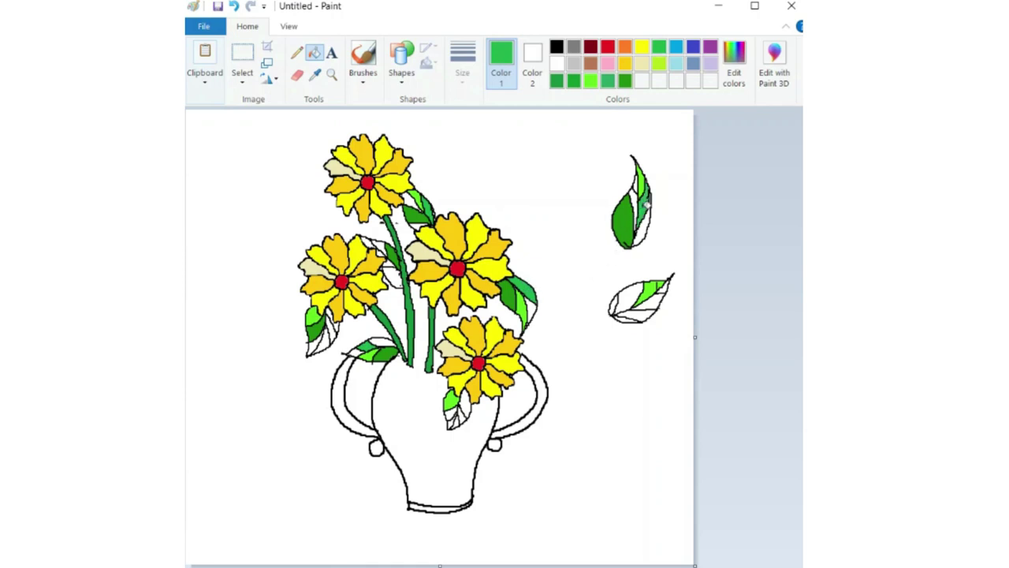
left_click(621, 300)
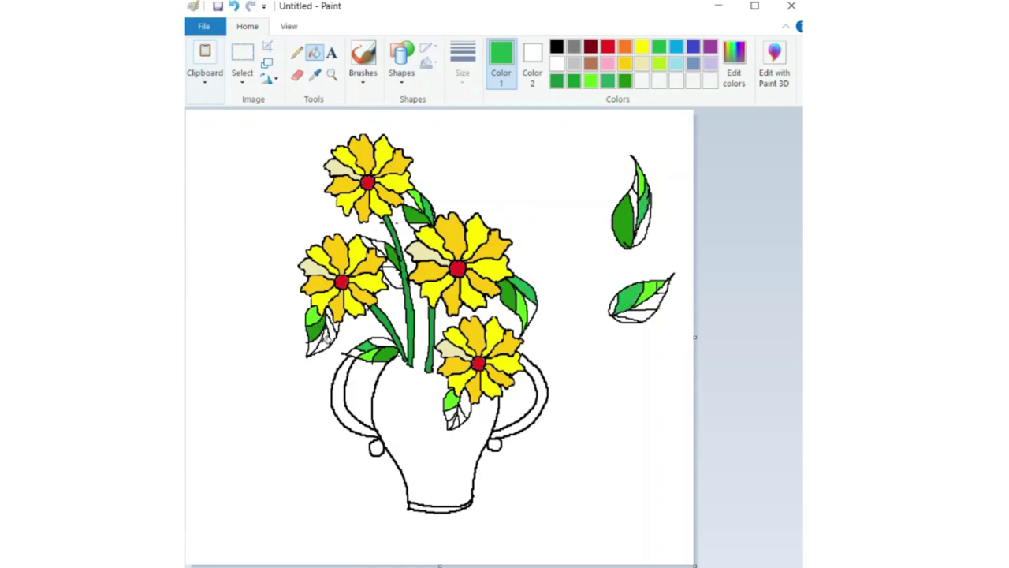
Fill sections of the upright separate leaf and the leaves below the left flower, above the left handle and below the lowest flower with lime.
left_click(591, 81)
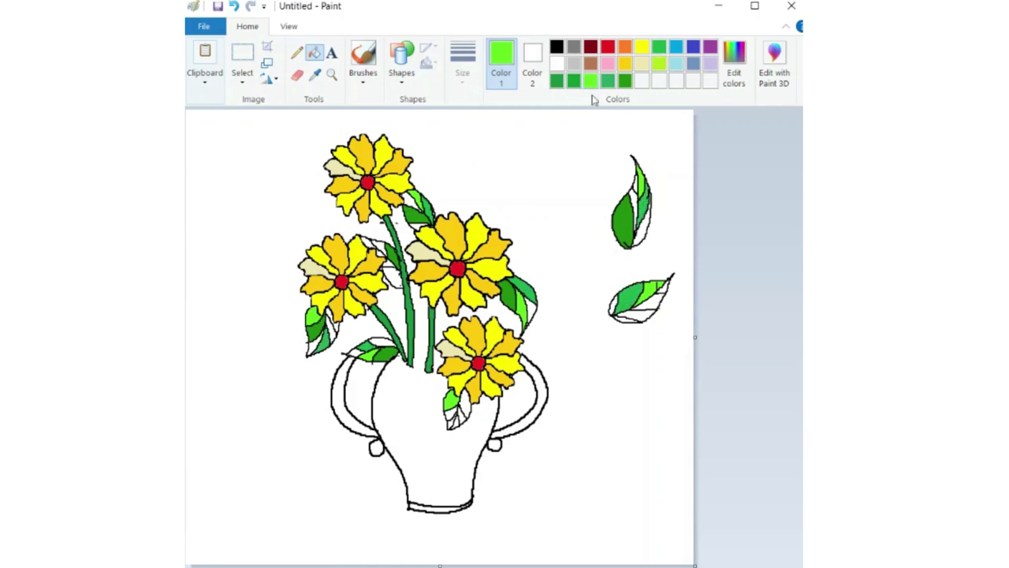
left_click(559, 81)
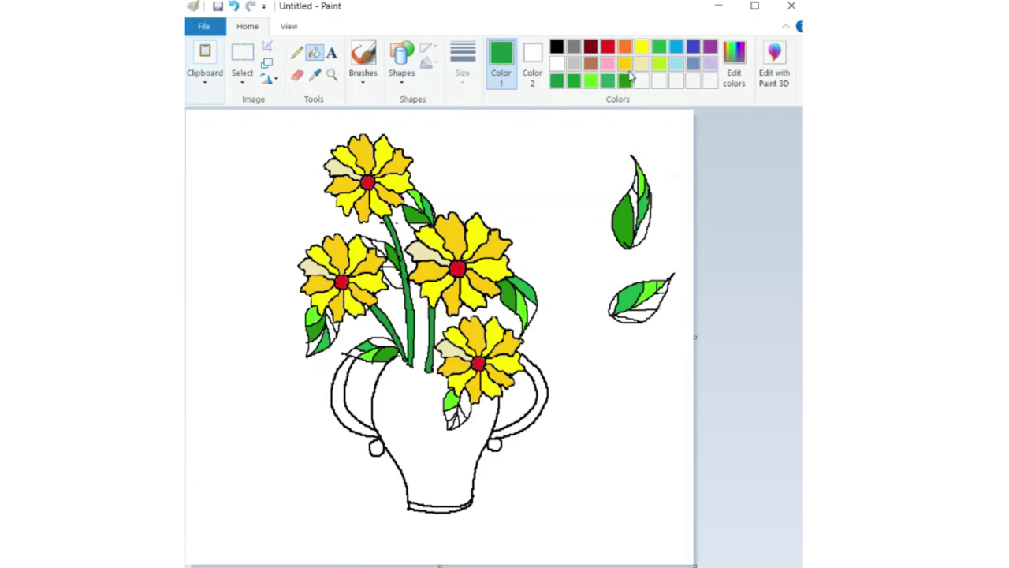
left_click(661, 65)
left_click(643, 226)
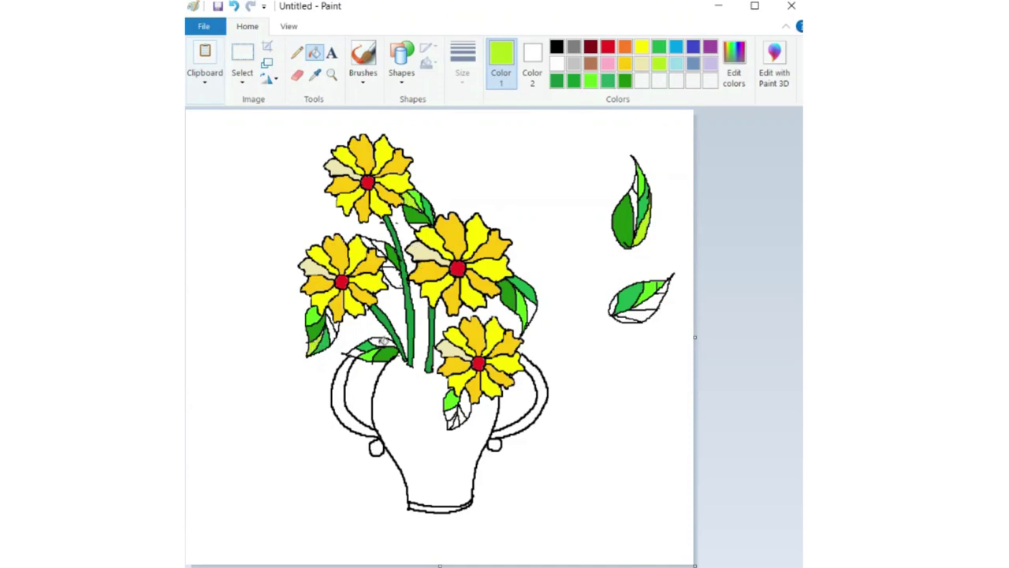
left_click(383, 342)
left_click(463, 411)
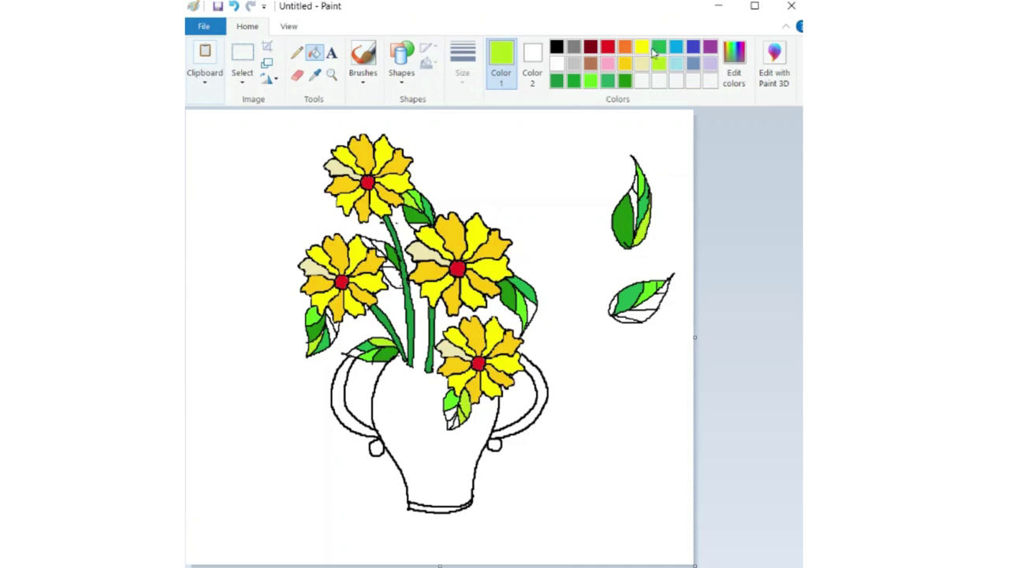
Fill sections of the lowest flower's leaf, the slanted separate leaf and the large flower's lower-right leaf with custom bluish green, undoing the fill that recolours an outline.
left_click(608, 82)
left_click(461, 410)
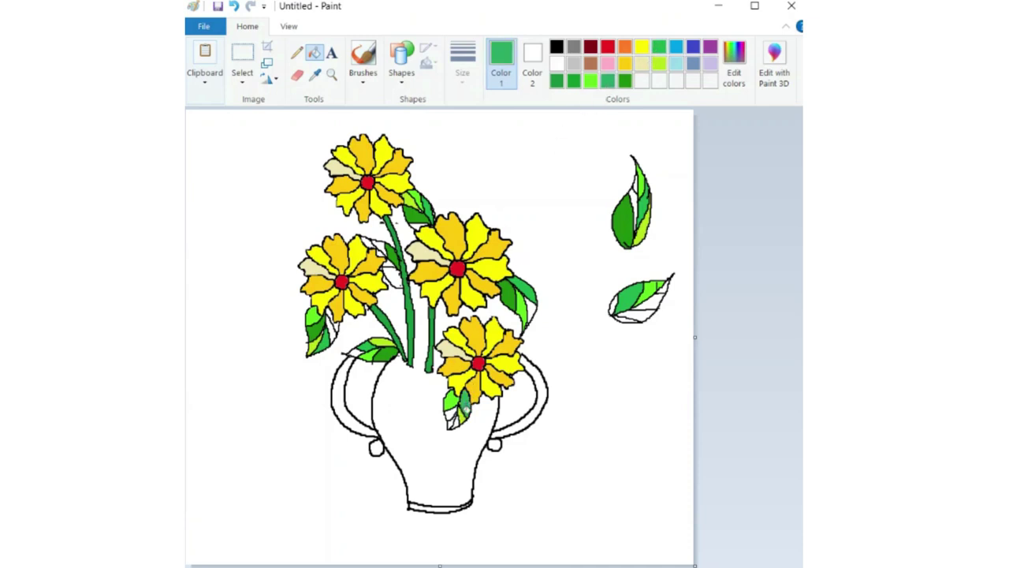
left_click(636, 312)
left_click(653, 306)
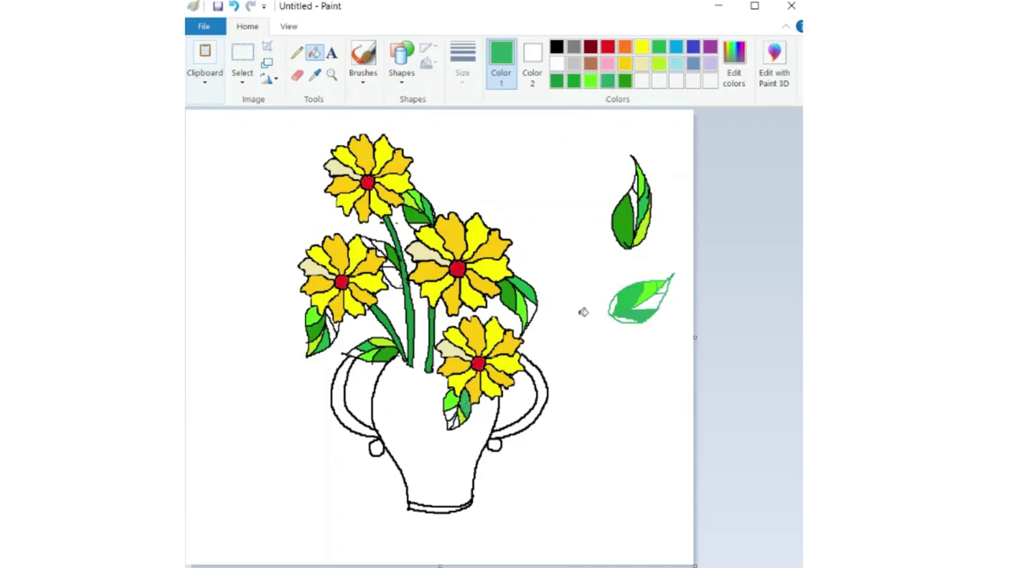
key("ctrl+z")
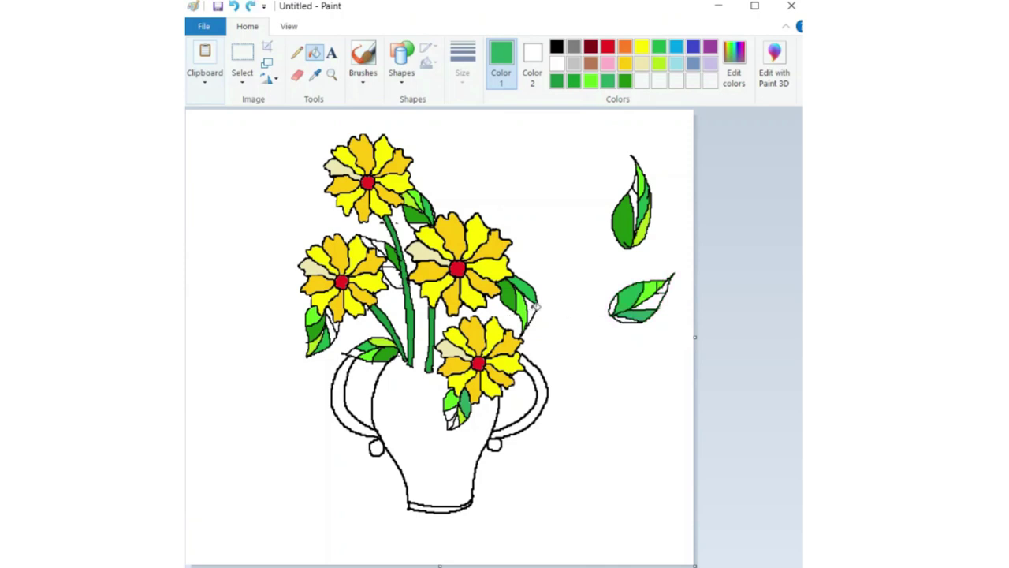
left_click(533, 308)
Fill the left flower's leaf remainder with green and the lower section of the leaf beside the tall stem with lime, undoing a stray outline fill.
left_click(573, 81)
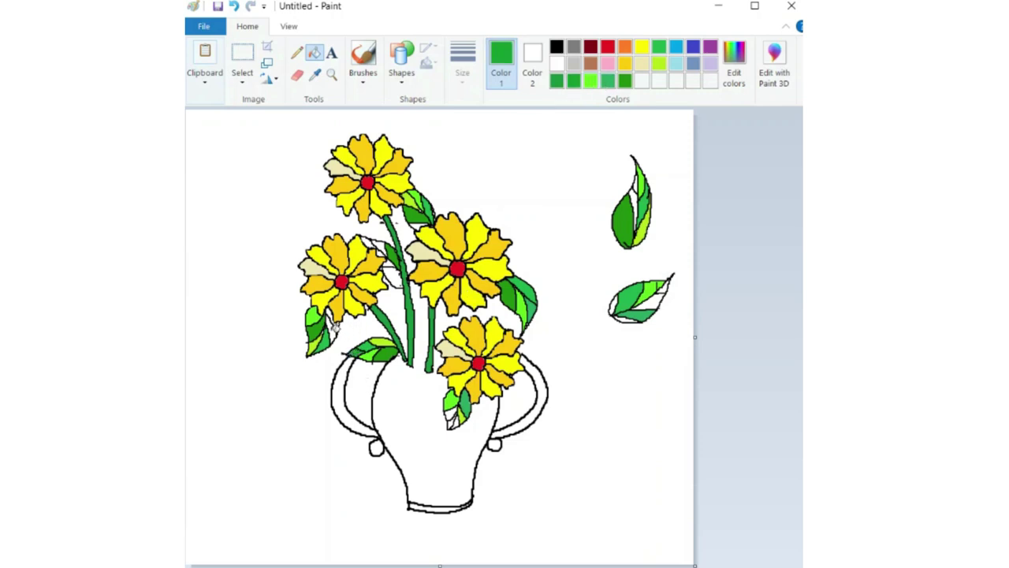
left_click(335, 327)
left_click(661, 66)
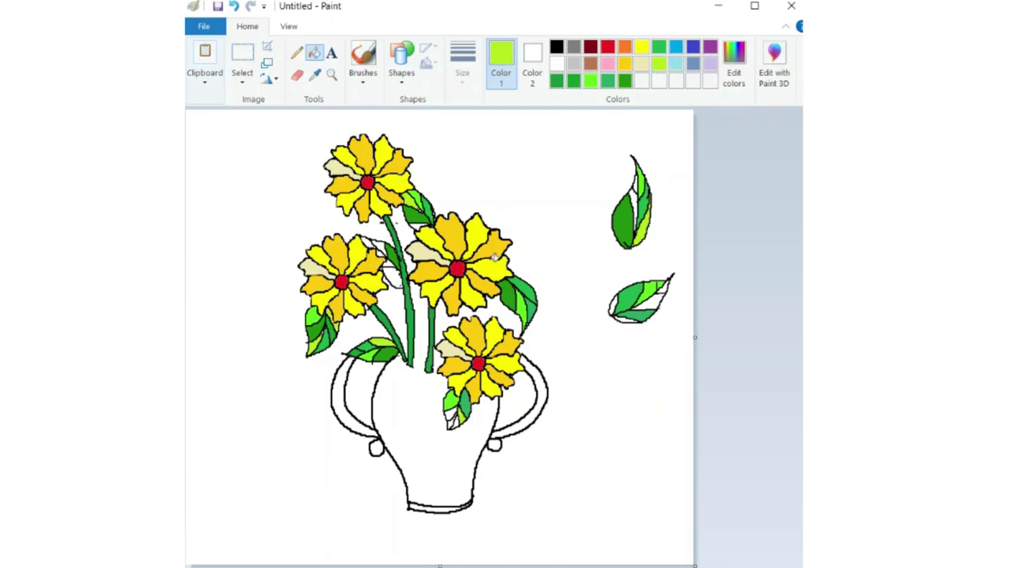
left_click(416, 226)
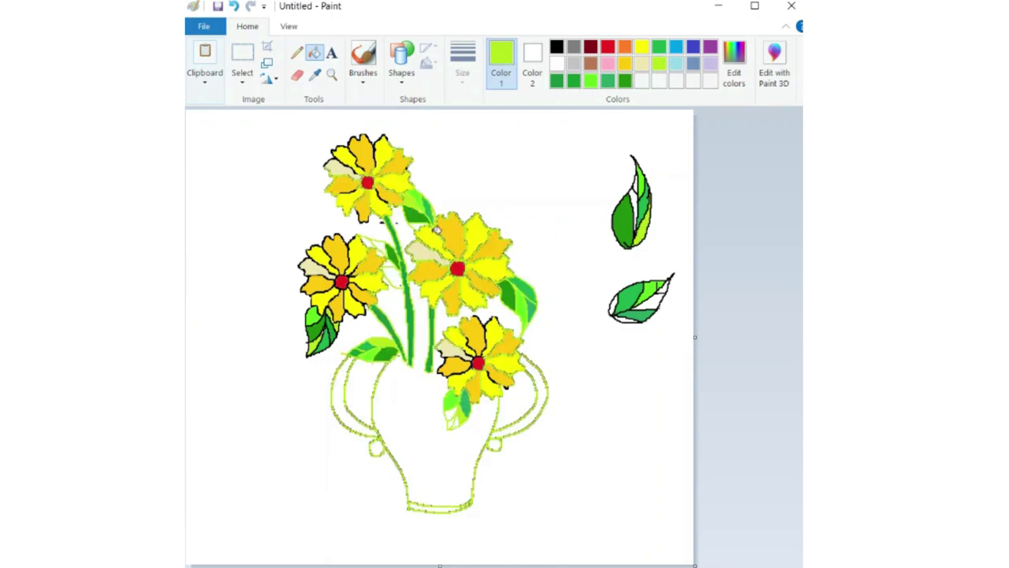
key("ctrl+z")
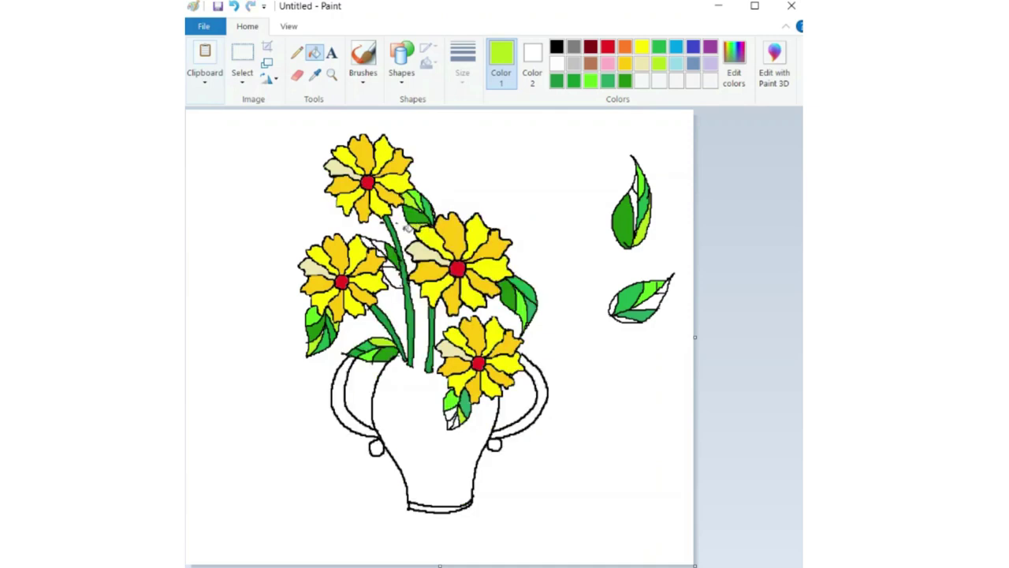
left_click(394, 276)
Define a custom bluish green with hue 102, saturation 162 and luminosity 71, and add it to the custom colours.
left_click(734, 64)
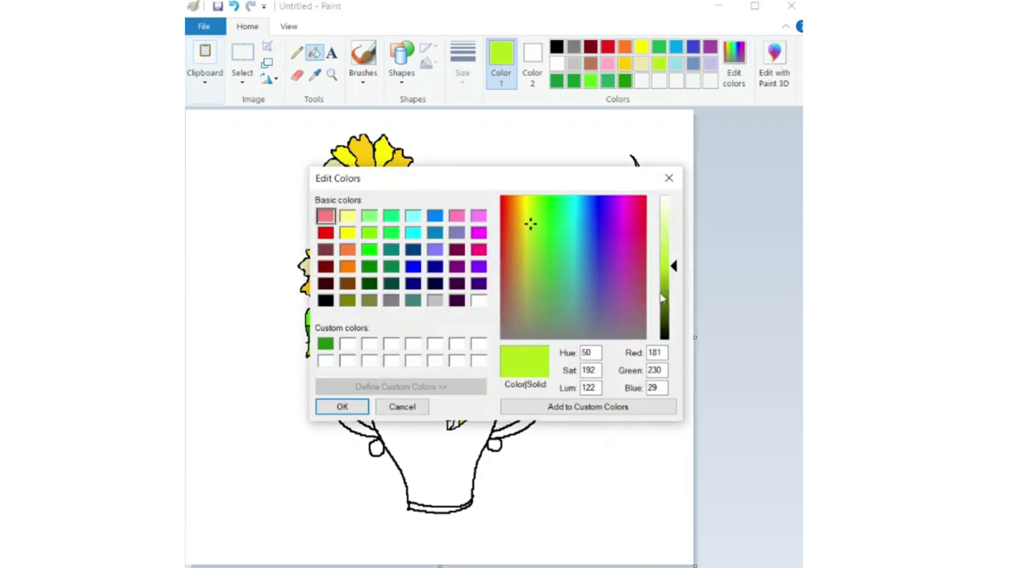
left_click(551, 250)
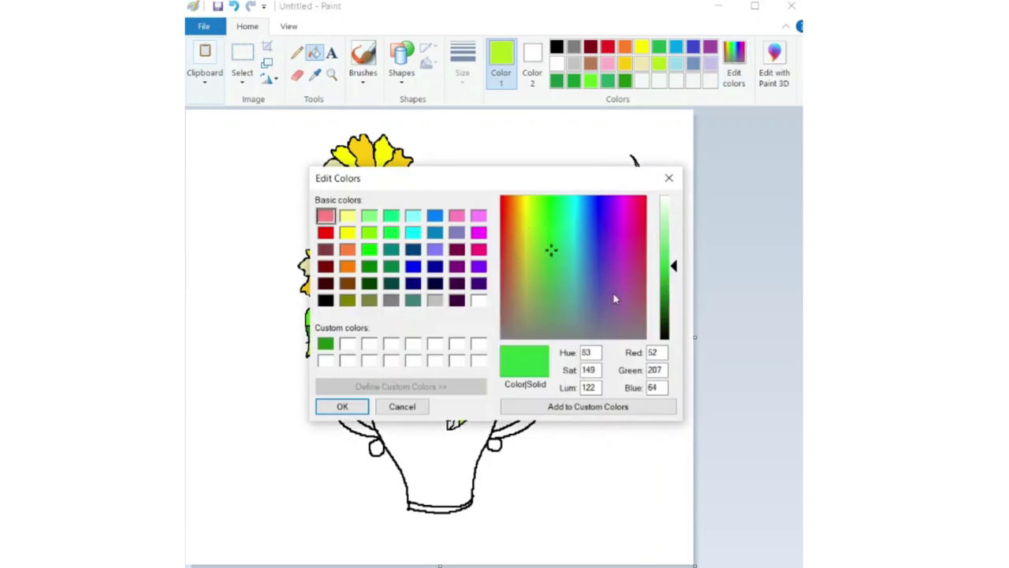
left_click(563, 243)
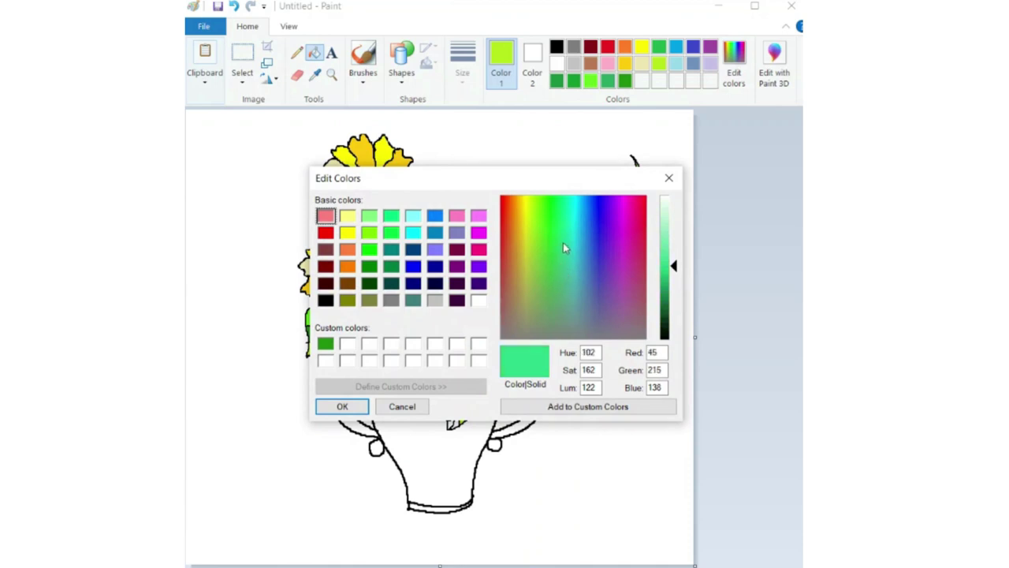
left_click(671, 287)
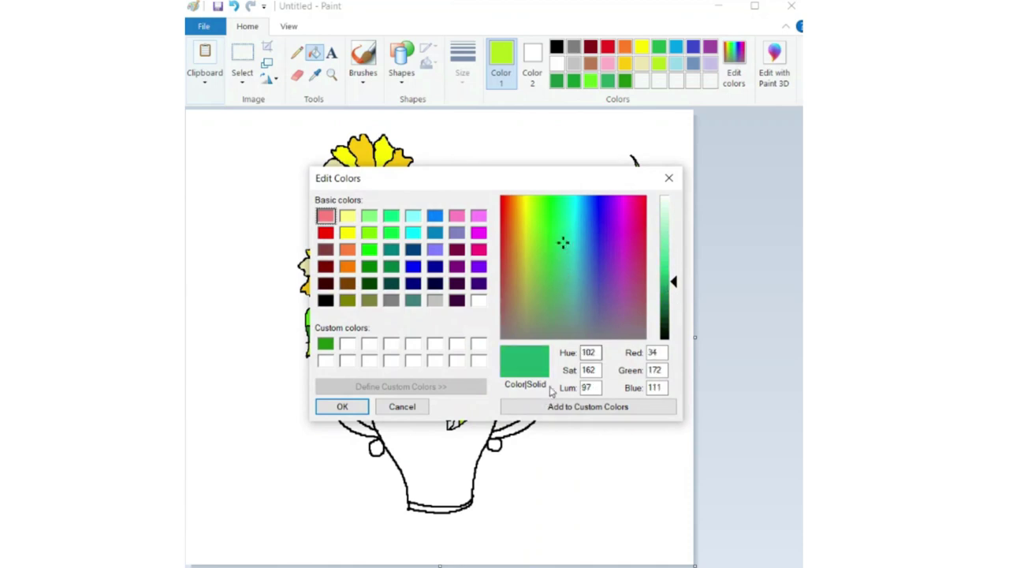
left_click(671, 300)
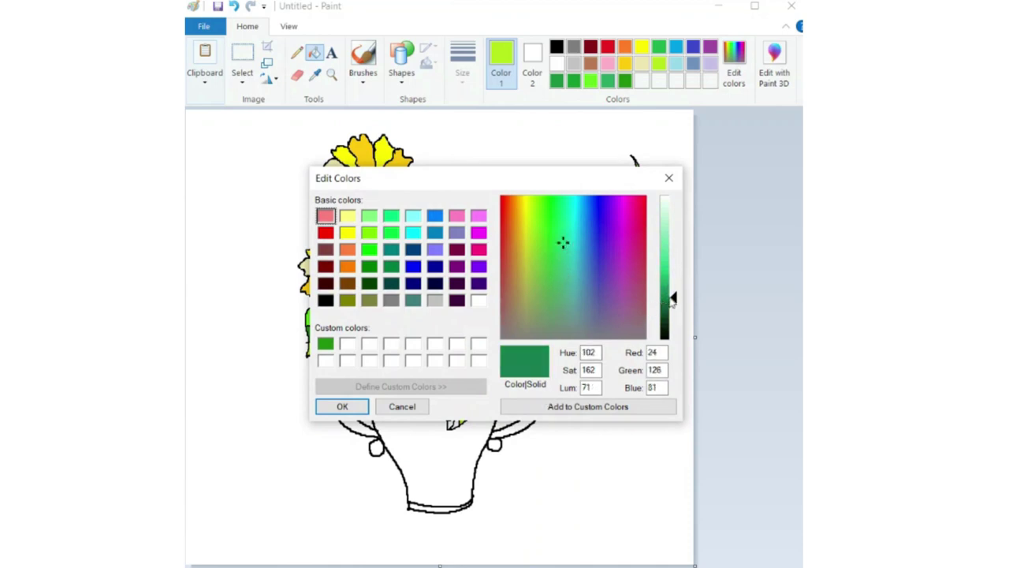
left_click(552, 407)
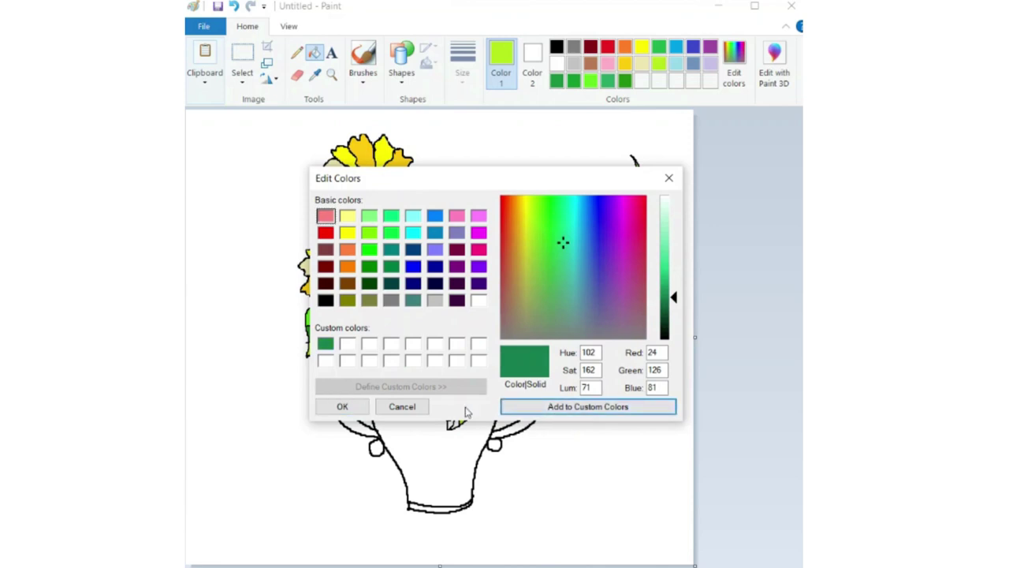
left_click(331, 408)
Add two darker custom greens, one with RGB 18, 97, 62 and one with RGB 11, 60, 37.
left_click(734, 67)
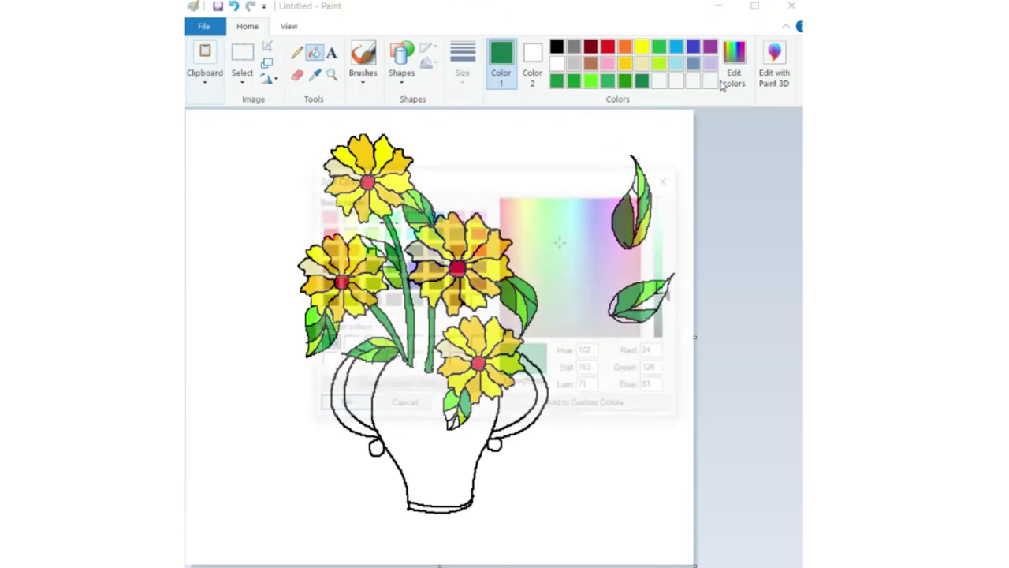
left_click(667, 309)
left_click(535, 406)
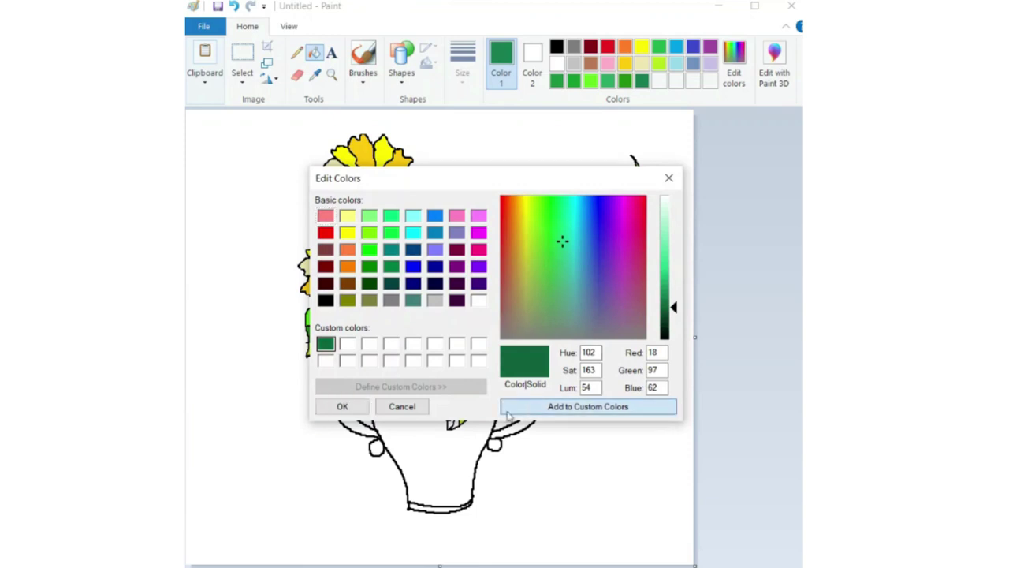
left_click(339, 407)
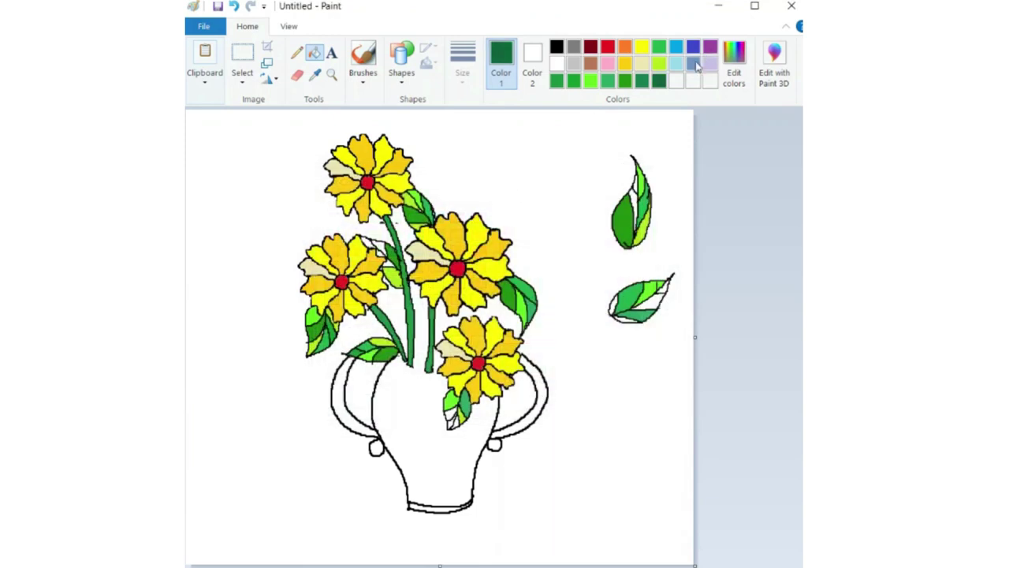
left_click(733, 64)
left_click(667, 319)
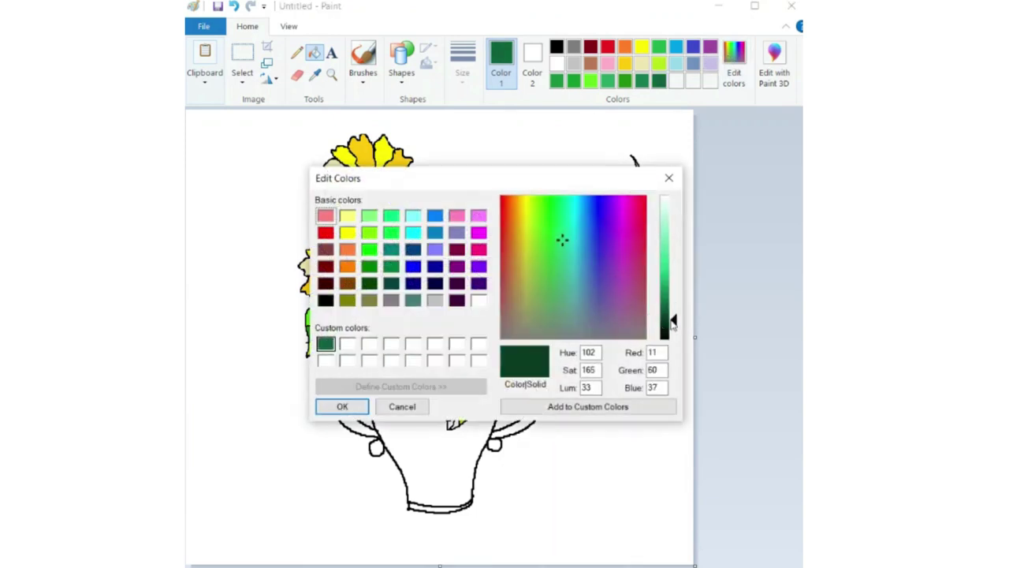
left_click(530, 407)
left_click(354, 409)
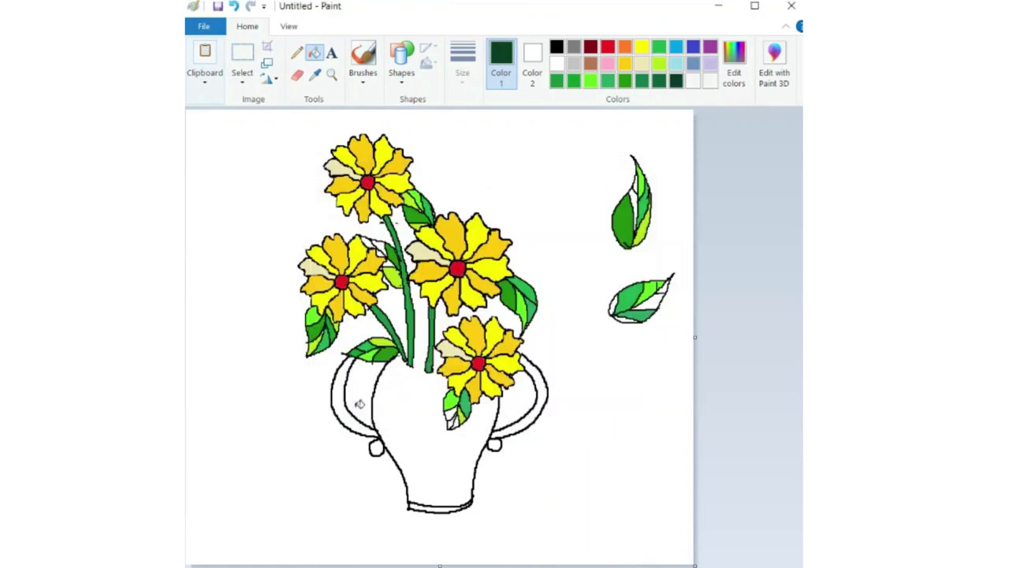
Fill sections of the slanted separate leaf and the tall-stem leaf's tip with the darkest green, and the tall-stem leaf's next section with dark green.
left_click(656, 297)
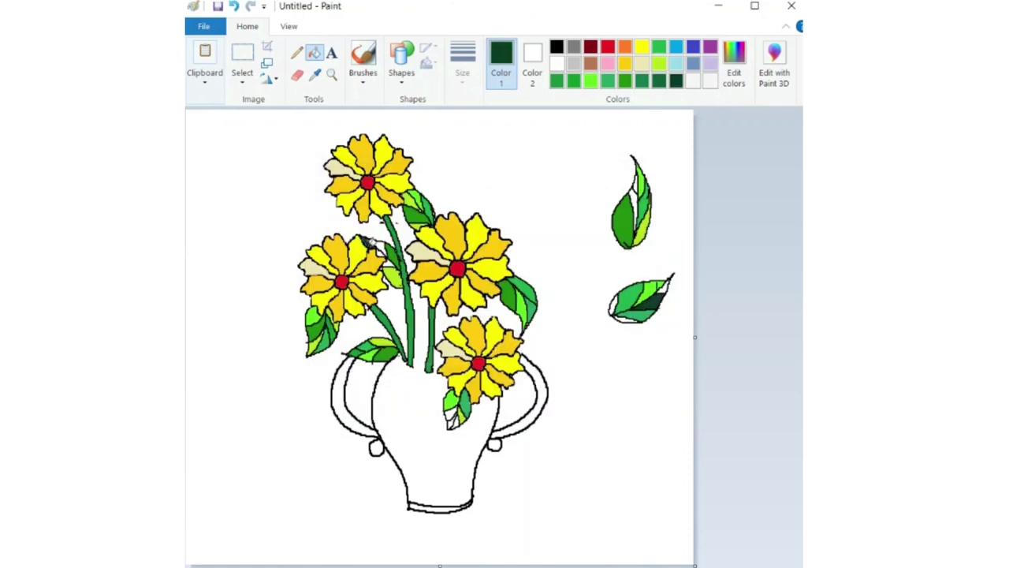
left_click(660, 80)
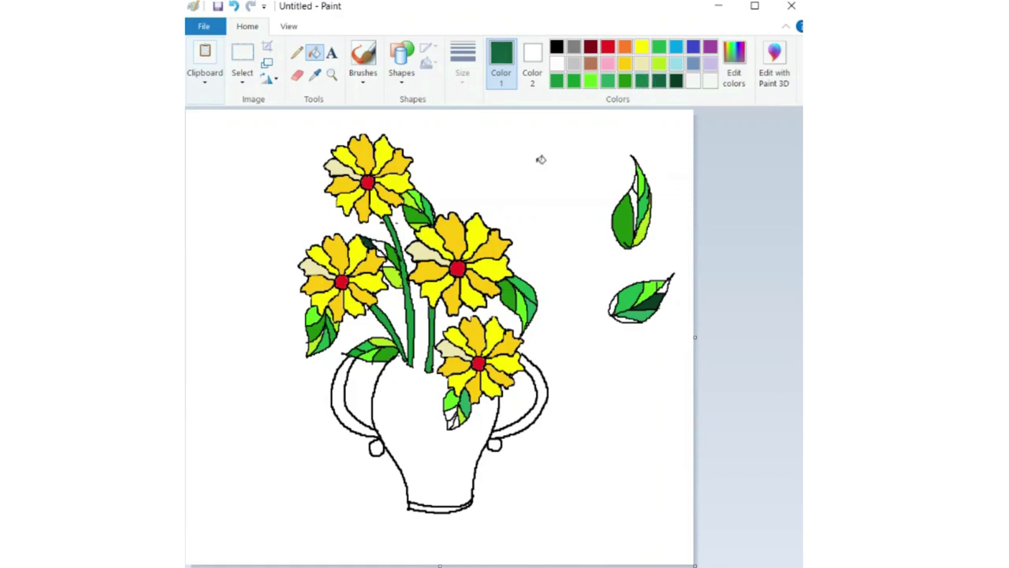
left_click(381, 243)
Fill the lower edge of the slanted separate leaf with lime and the inner section of the upright separate leaf with dark green.
left_click(591, 82)
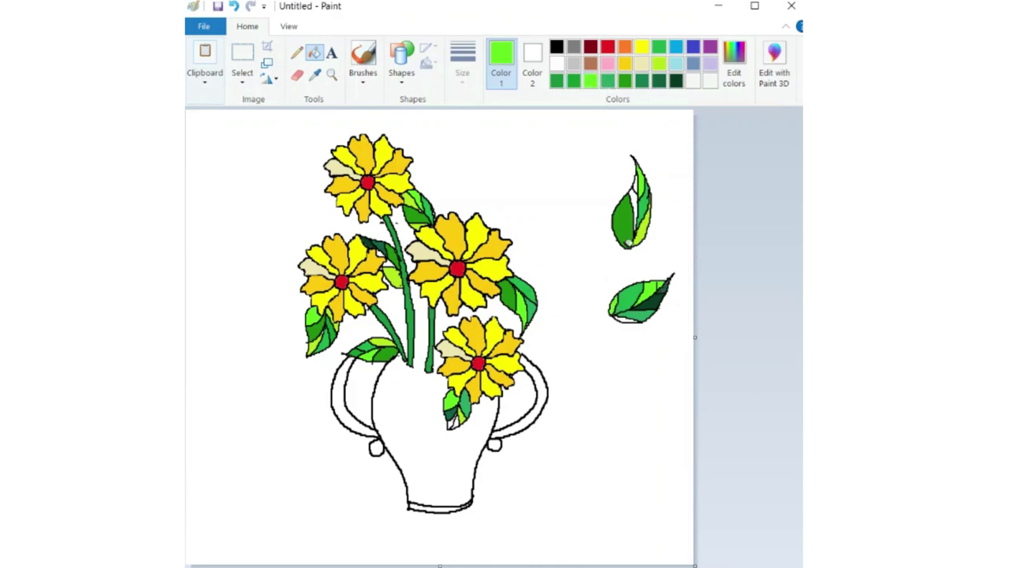
left_click(659, 64)
left_click(629, 319)
key("ctrl+z")
left_click(661, 83)
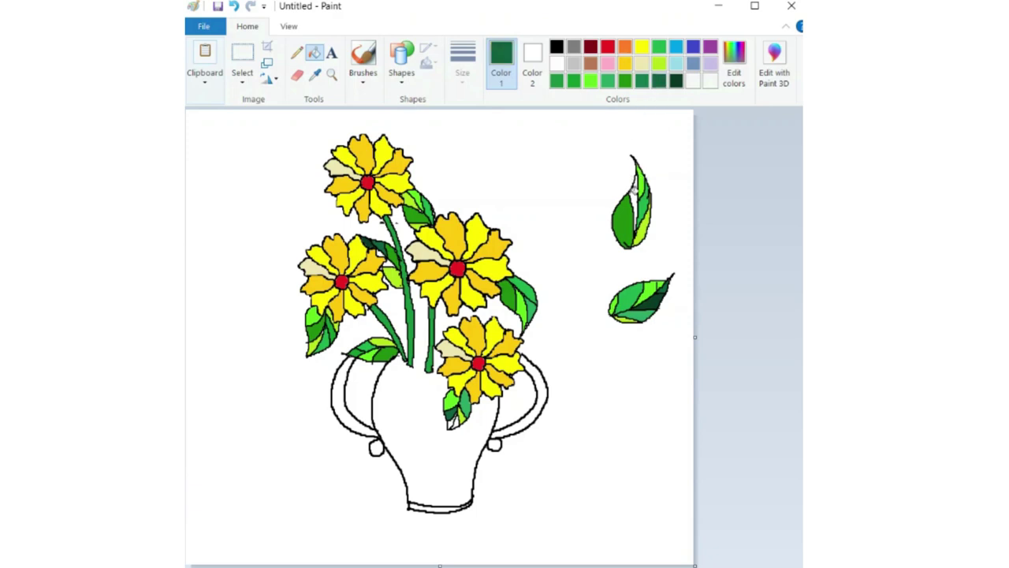
left_click(635, 197)
Fill the upper leaf's bottom sliver with lime and the white sections of the tall-stem and lowest leaves with dark green, undoing stray outline fills.
left_click(659, 65)
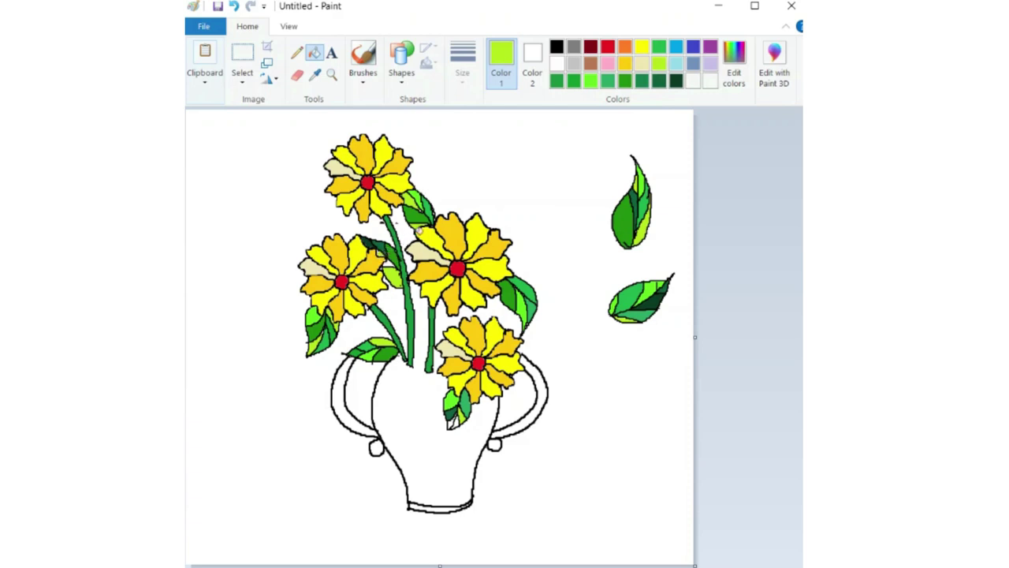
left_click(660, 83)
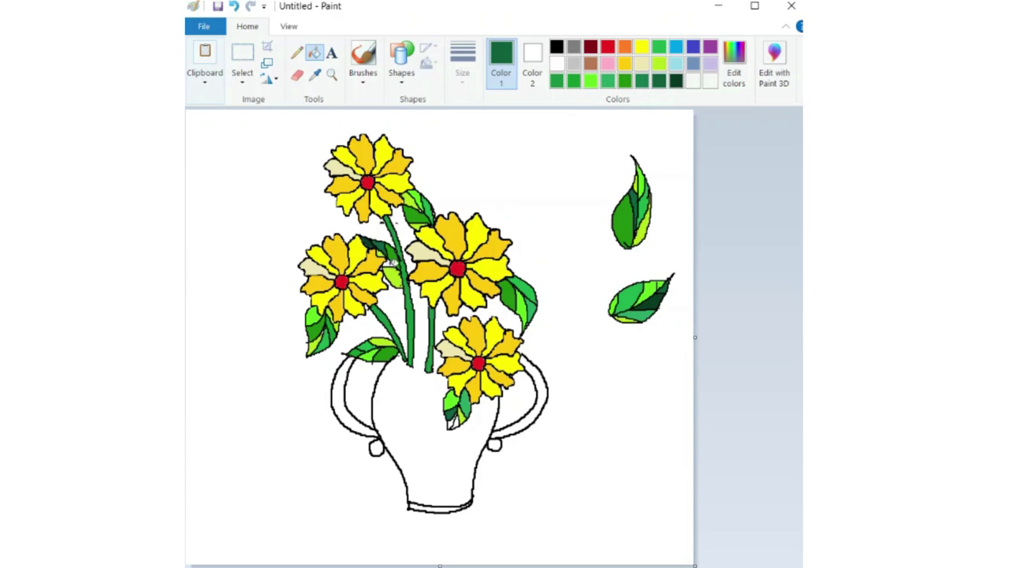
left_click(393, 264)
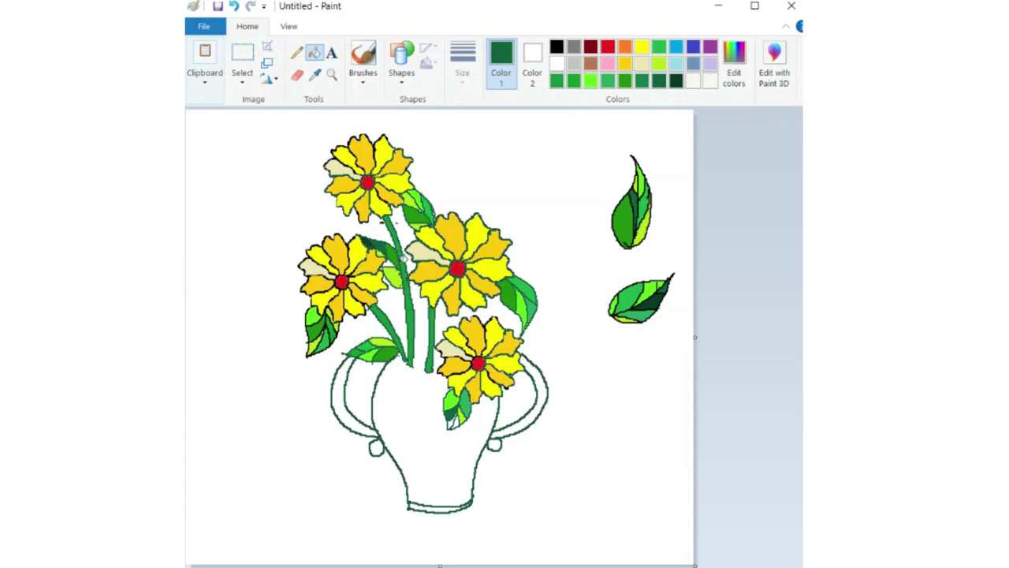
key("ctrl+z")
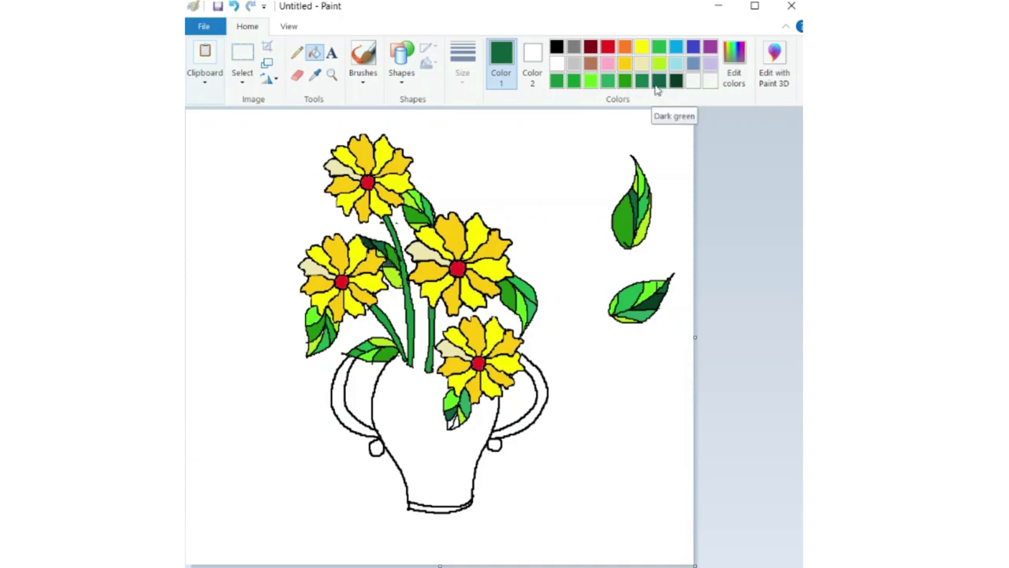
left_click(465, 418)
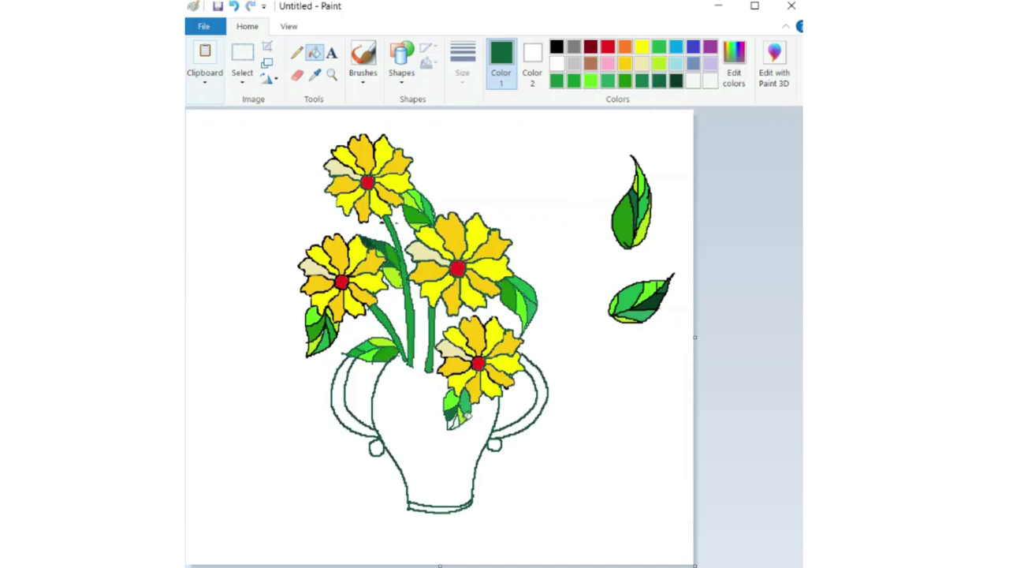
key("ctrl+z")
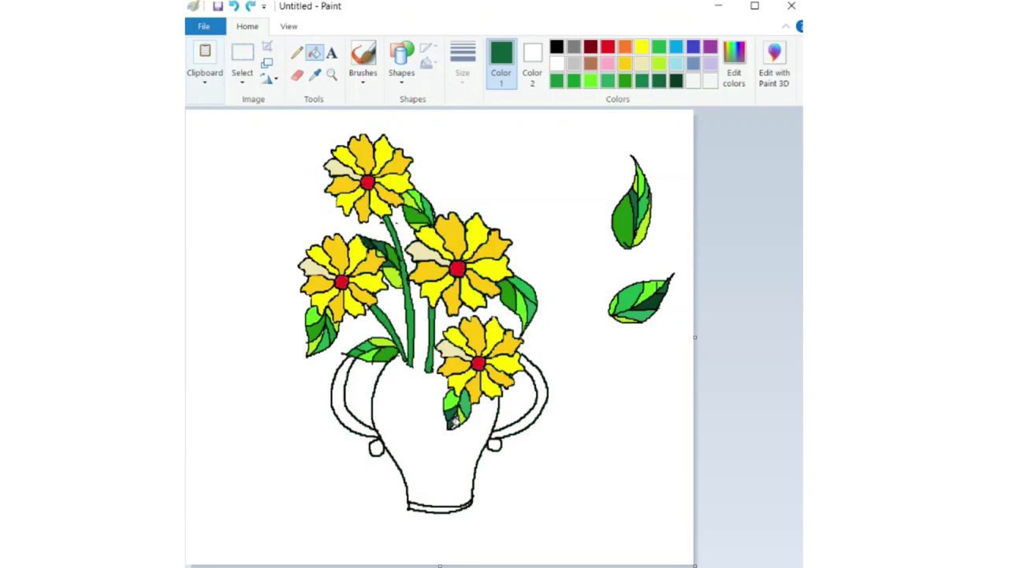
left_click(460, 423)
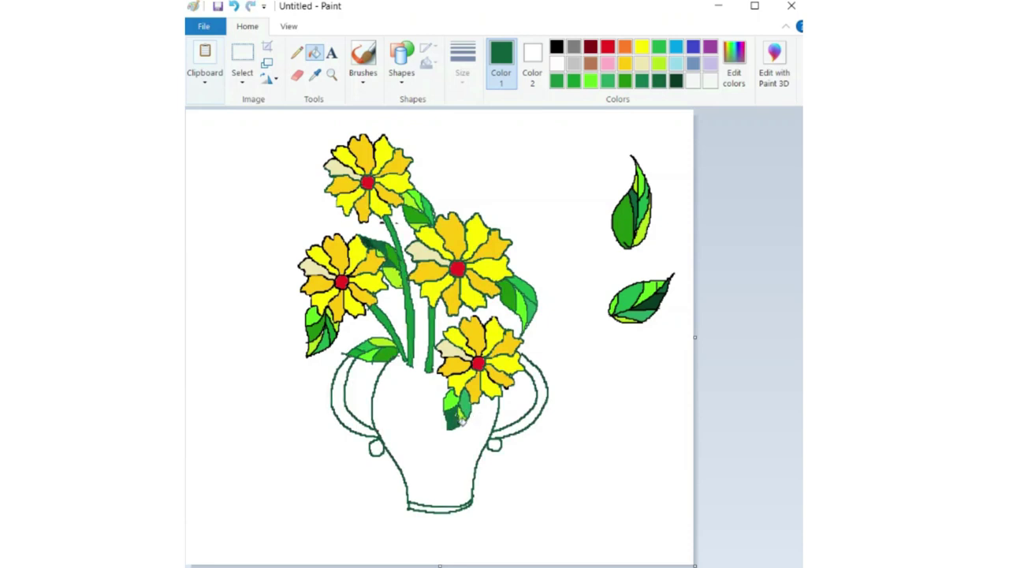
key("ctrl+z")
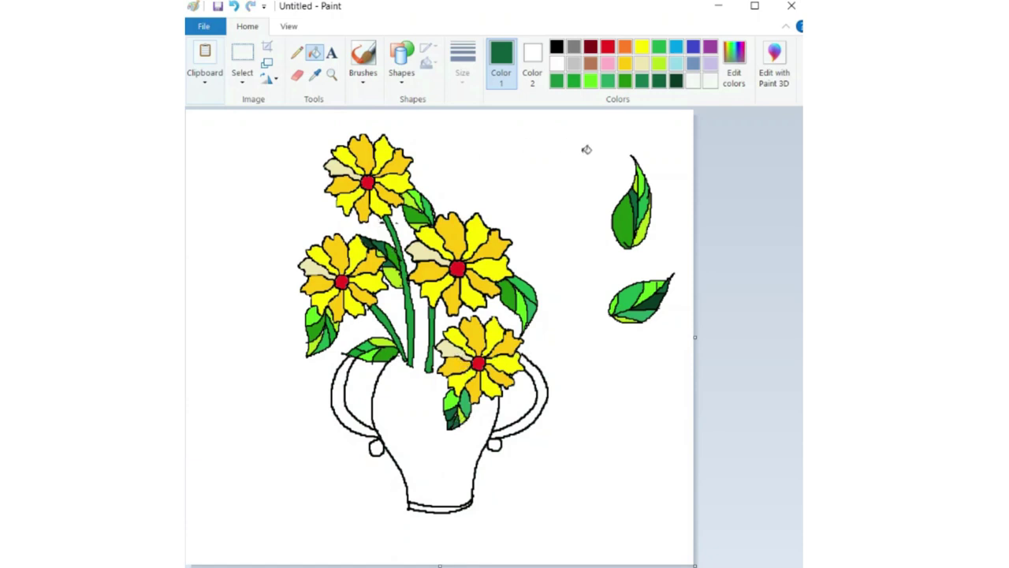
Select the upright separate leaf with a rectangular selection and copy it.
left_click(241, 54)
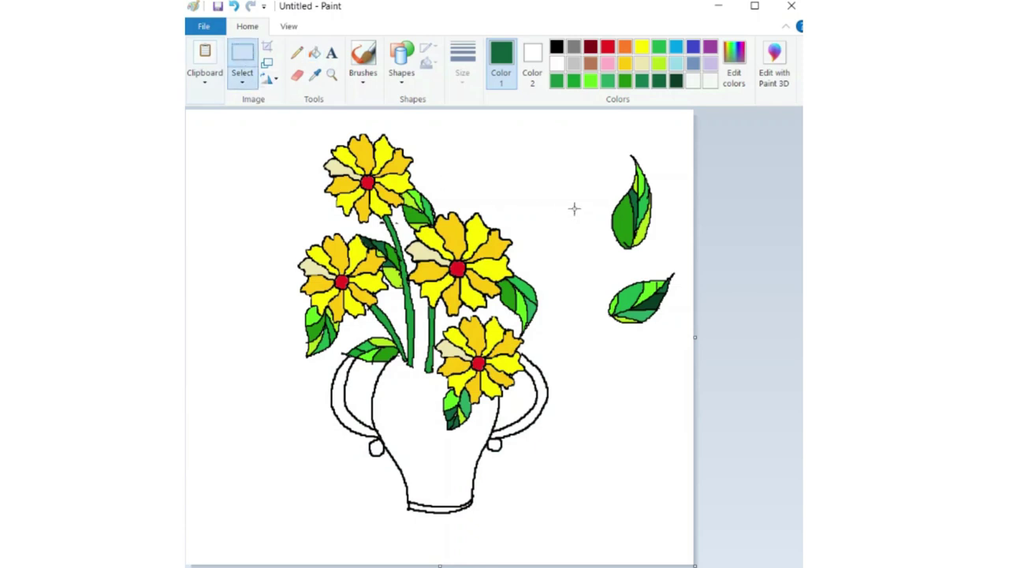
left_click_drag(609, 145, 664, 253)
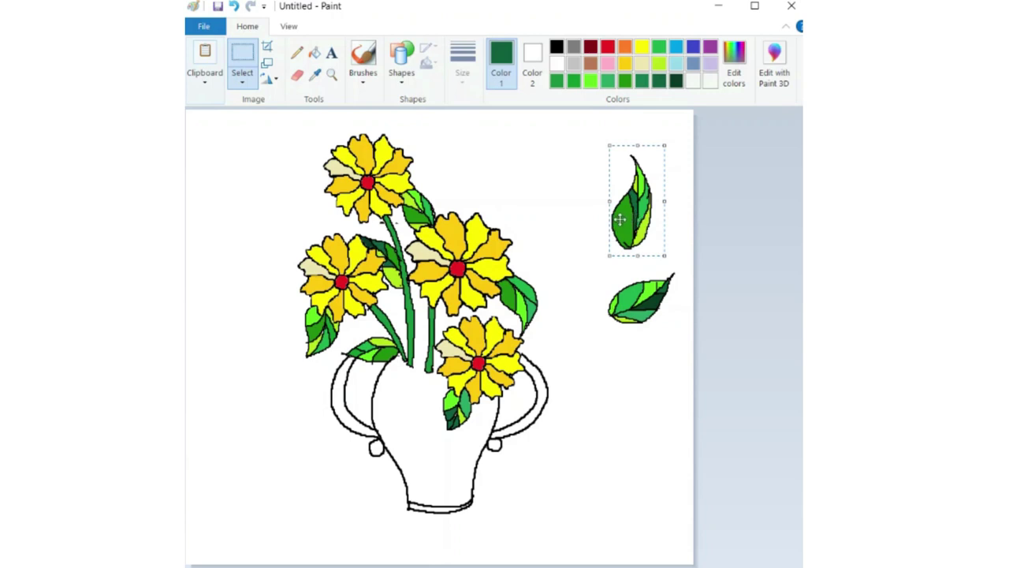
key("ctrl+c")
key("ctrl+v")
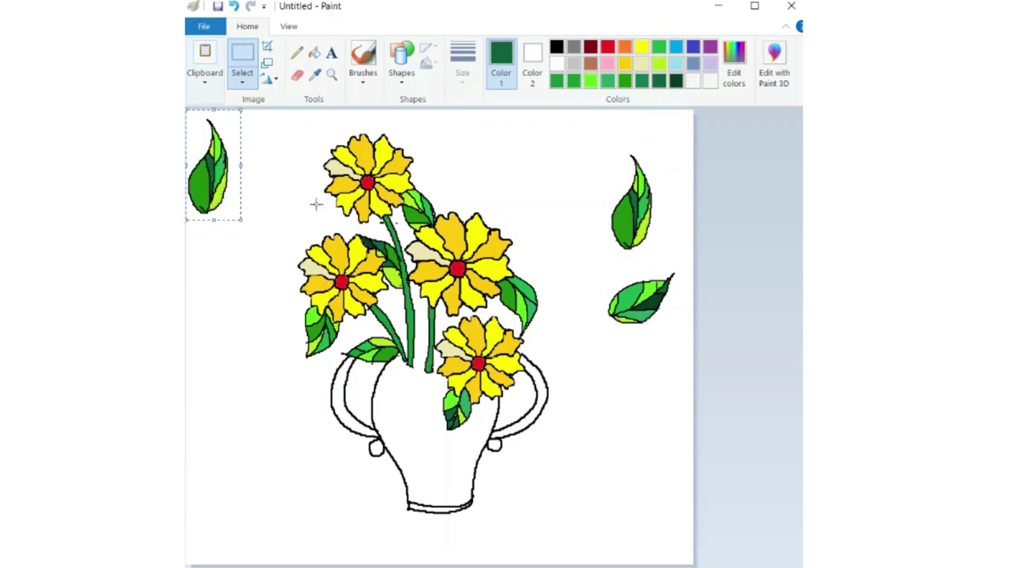
left_click_drag(239, 218, 227, 188)
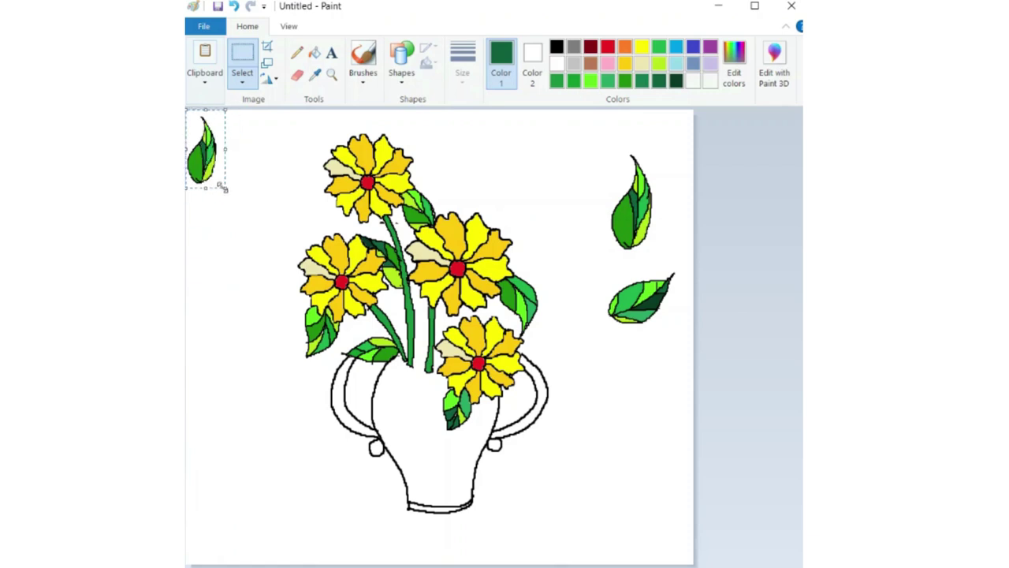
left_click(269, 83)
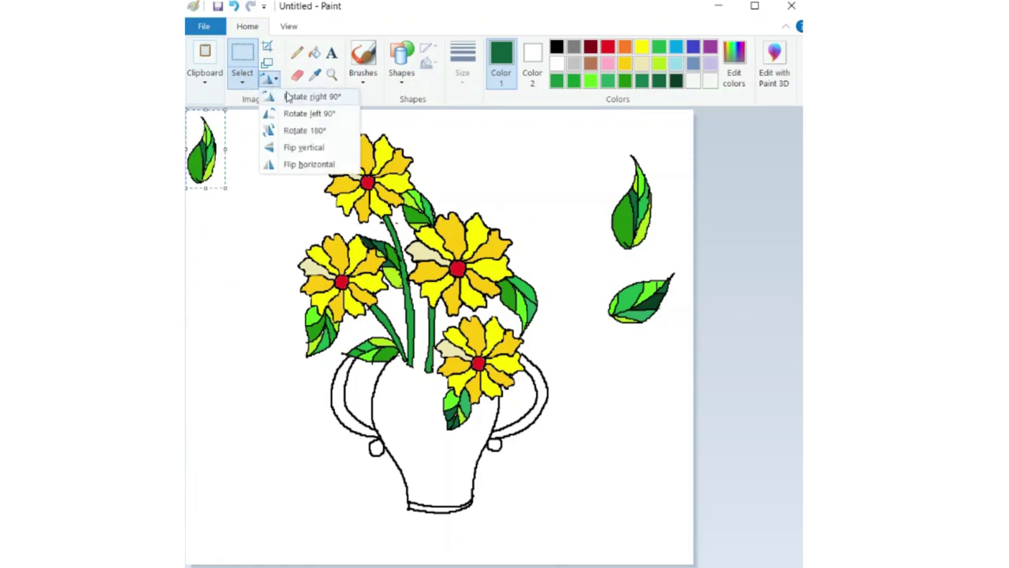
left_click(290, 100)
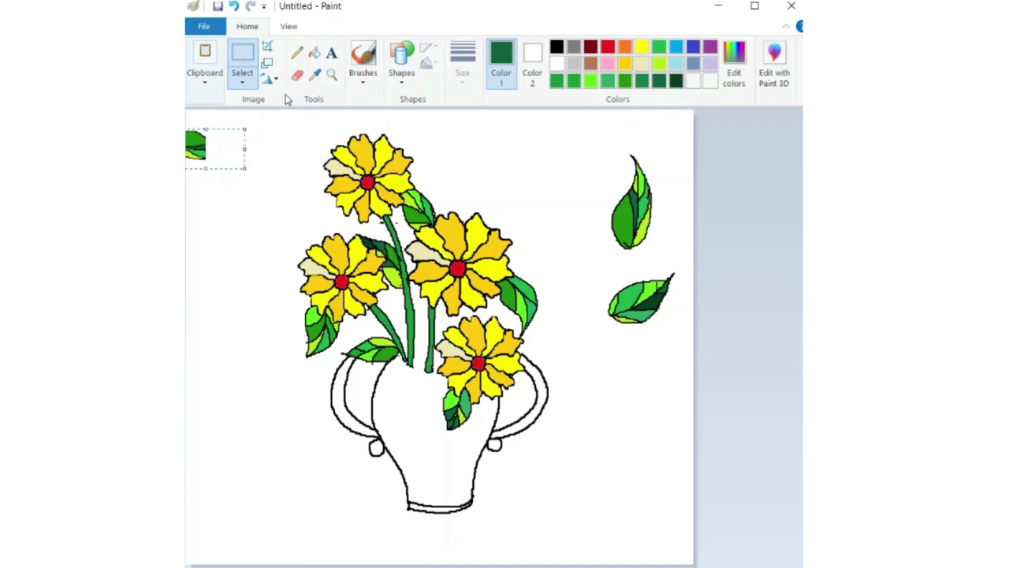
key("Delete")
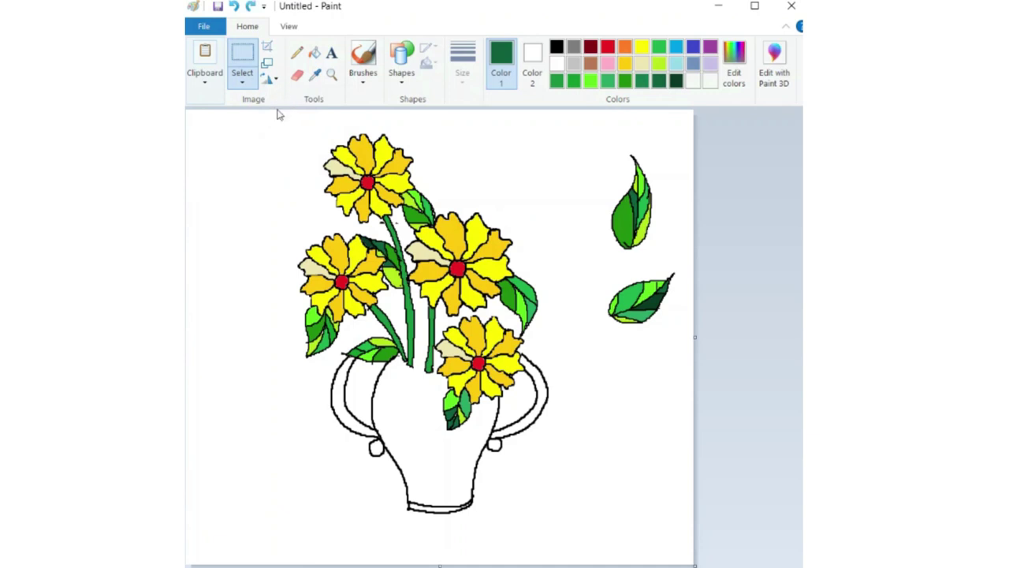
key("ctrl+v")
left_click_drag(219, 159, 498, 156)
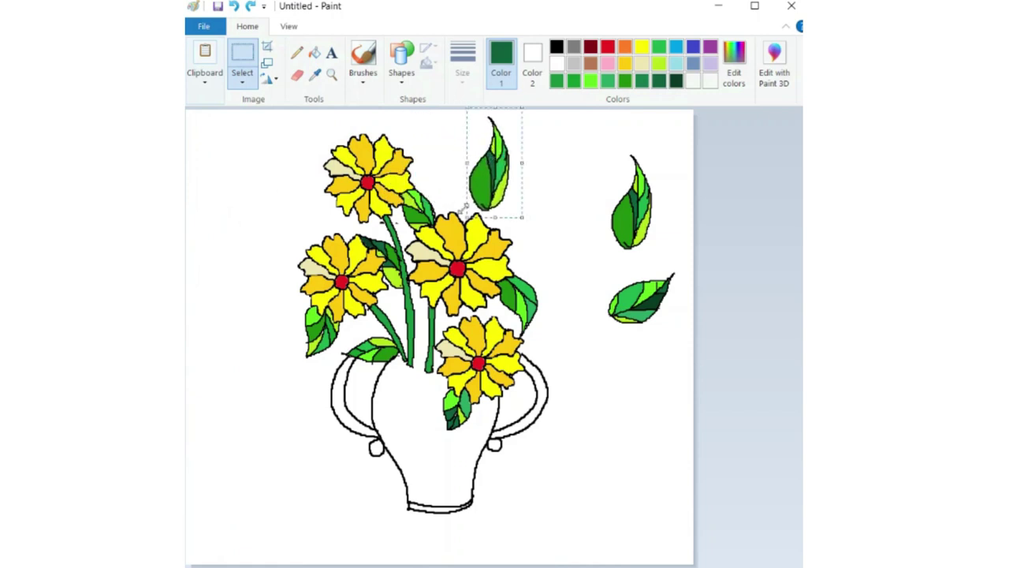
left_click_drag(463, 209, 484, 195)
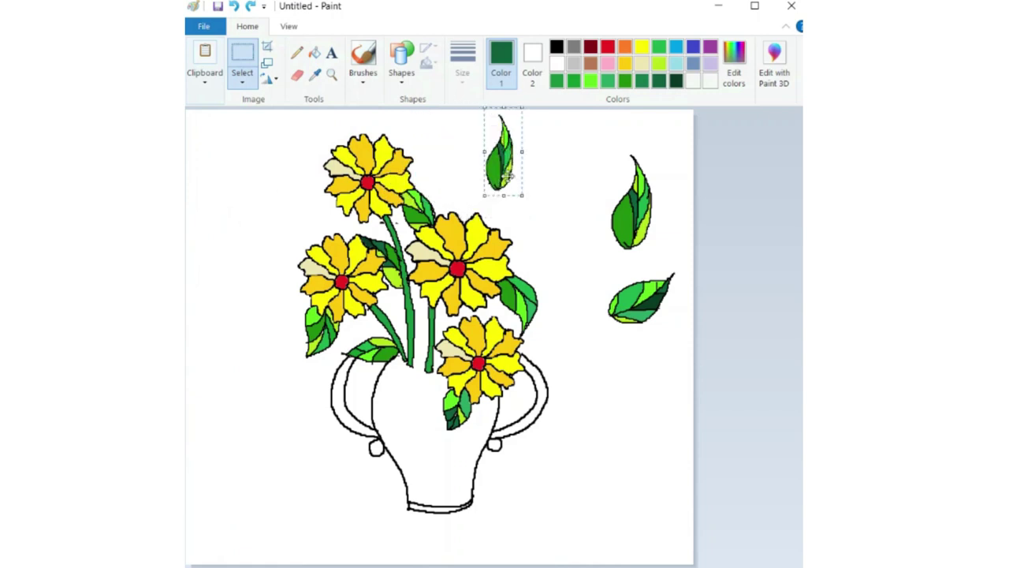
left_click(270, 81)
left_click(304, 95)
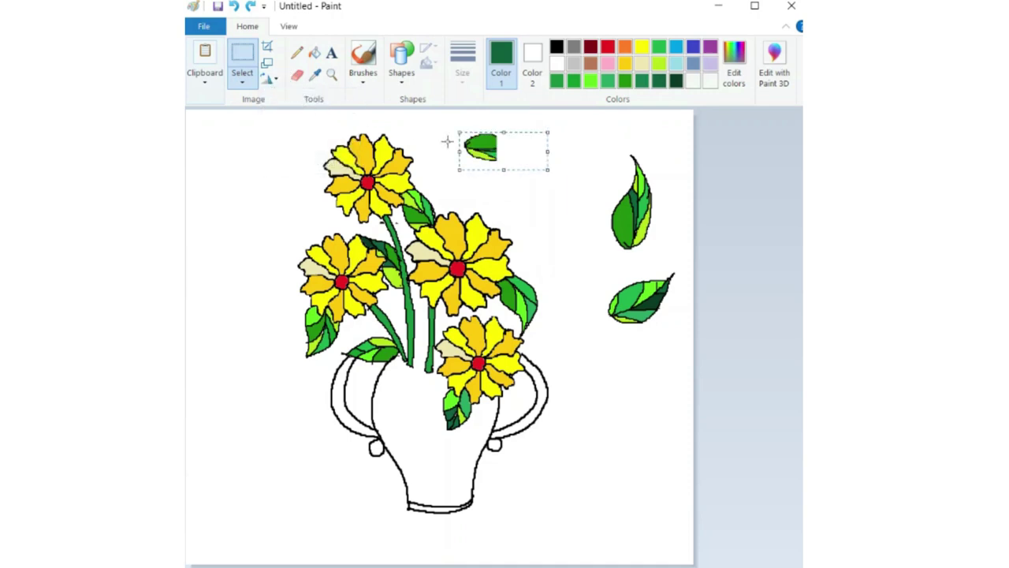
left_click_drag(548, 150, 605, 151)
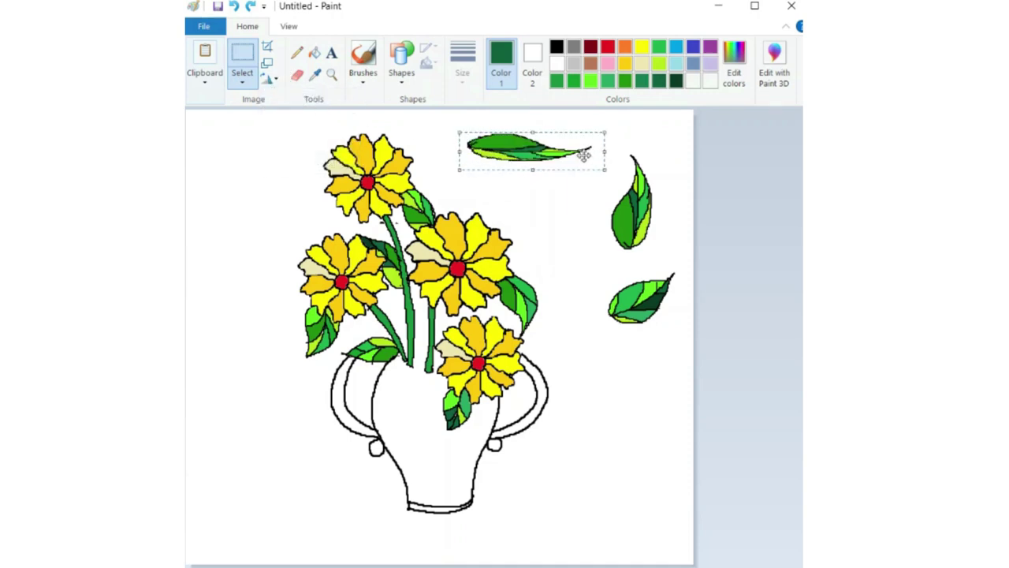
left_click_drag(534, 171, 534, 193)
left_click_drag(606, 194, 559, 168)
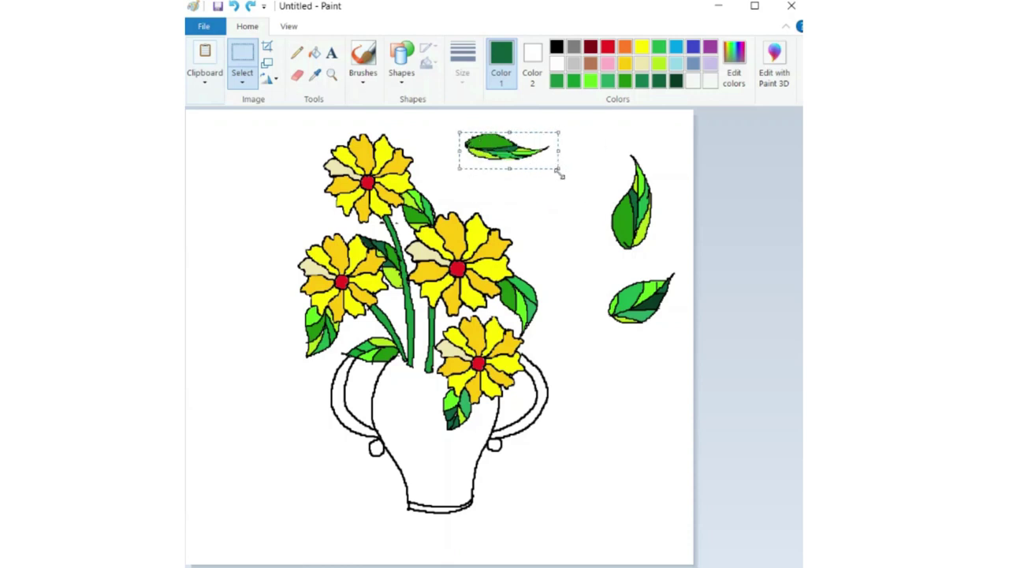
left_click(270, 79)
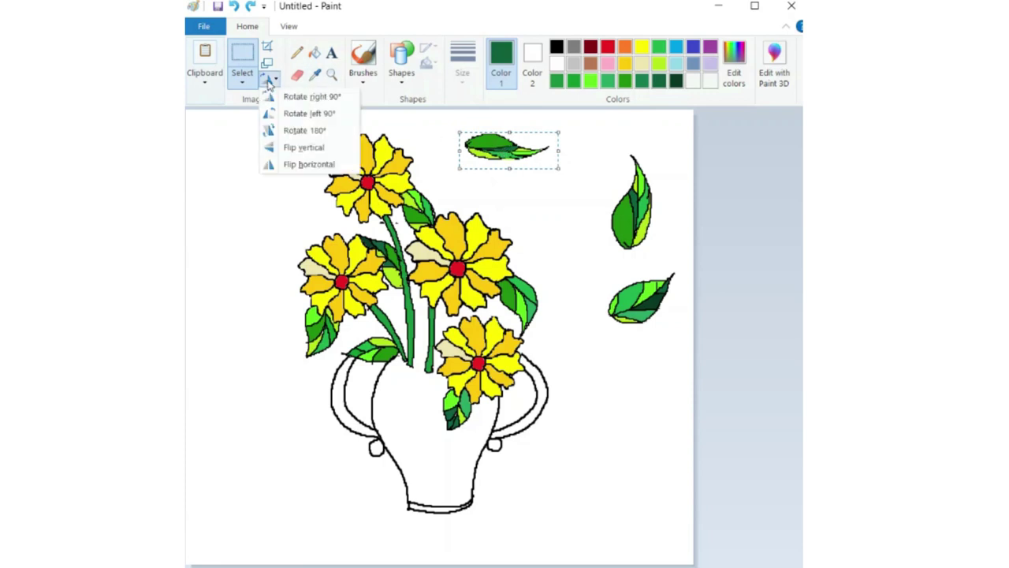
left_click(295, 117)
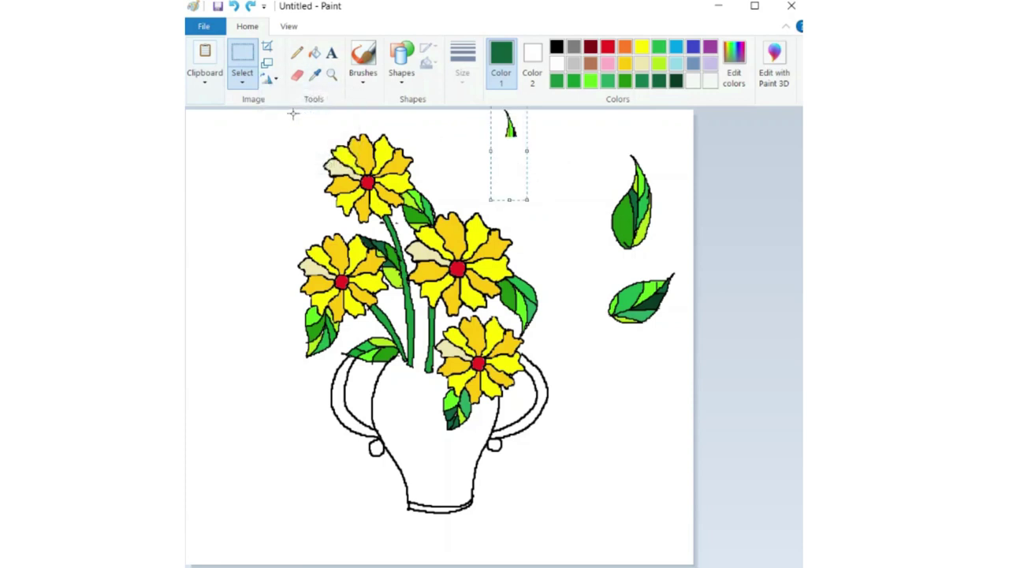
key("Delete")
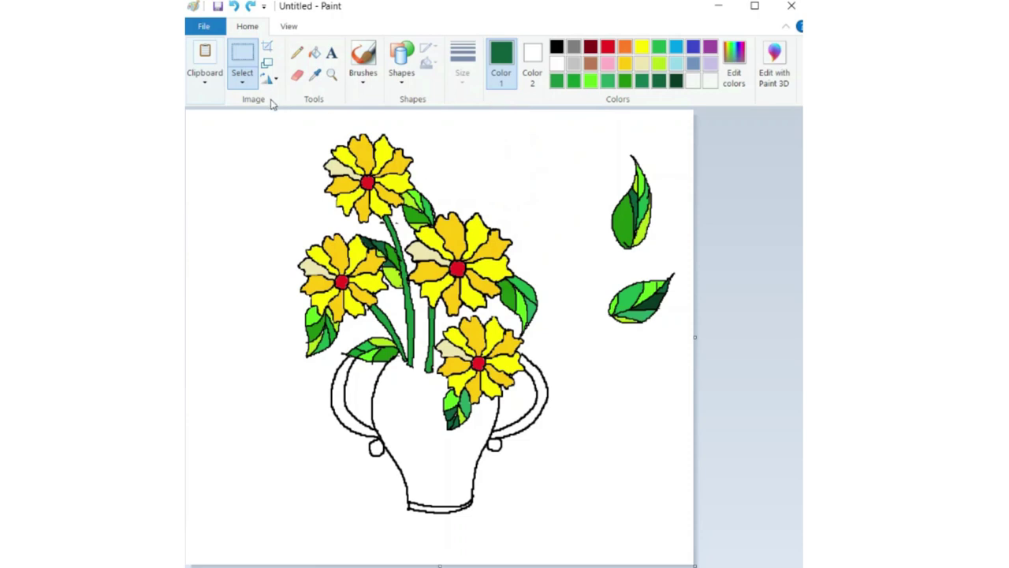
Paste the upright leaf copy, shorten and slightly narrow it, and flip it horizontally.
key("ctrl+v")
left_click_drag(215, 219, 213, 178)
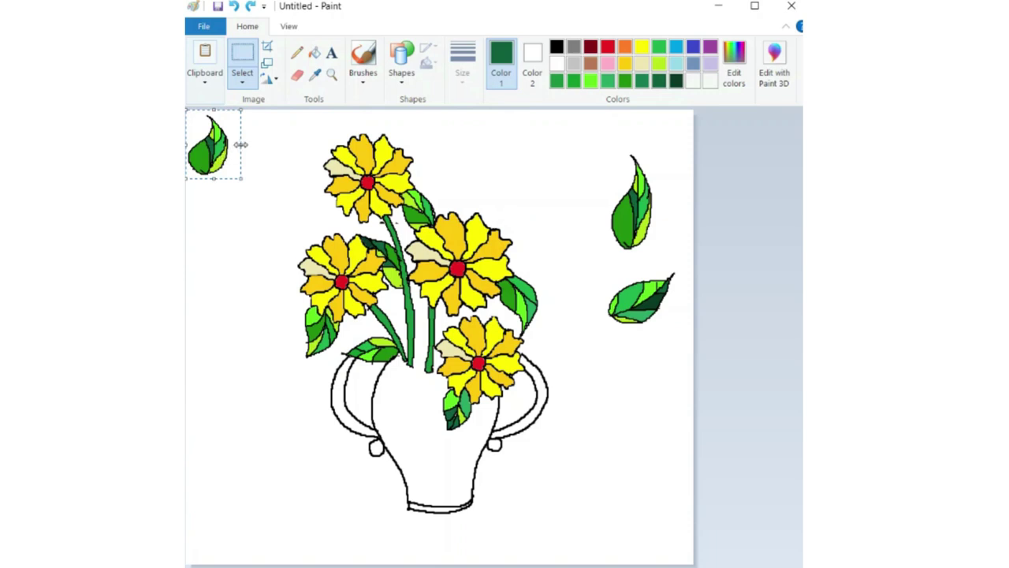
left_click_drag(241, 144, 236, 144)
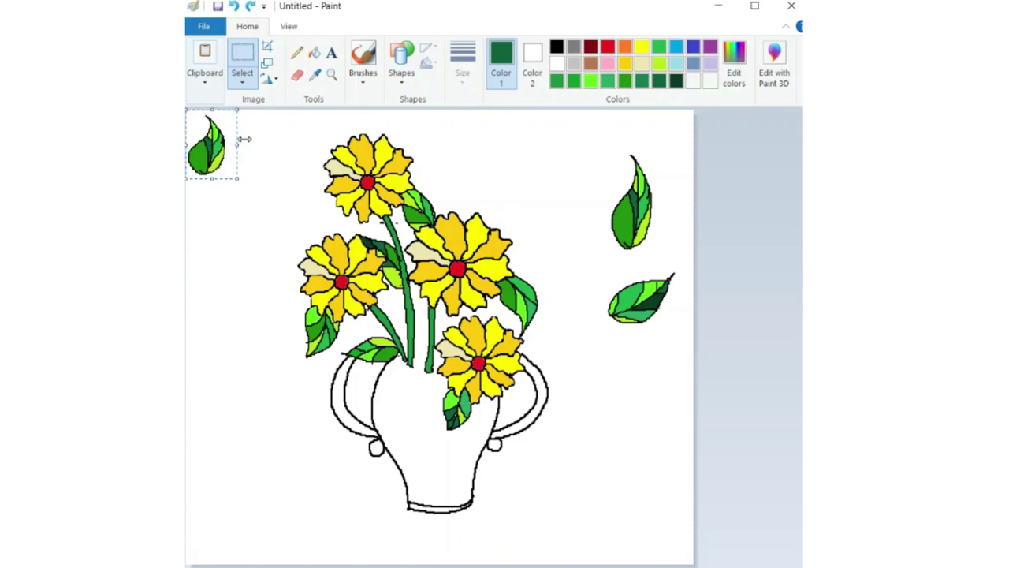
left_click(270, 82)
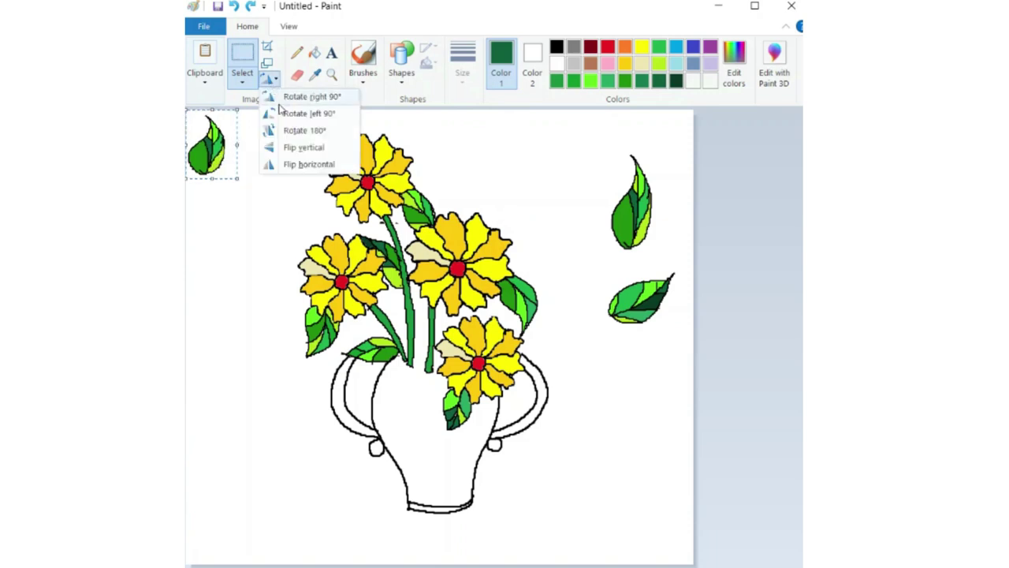
left_click(299, 165)
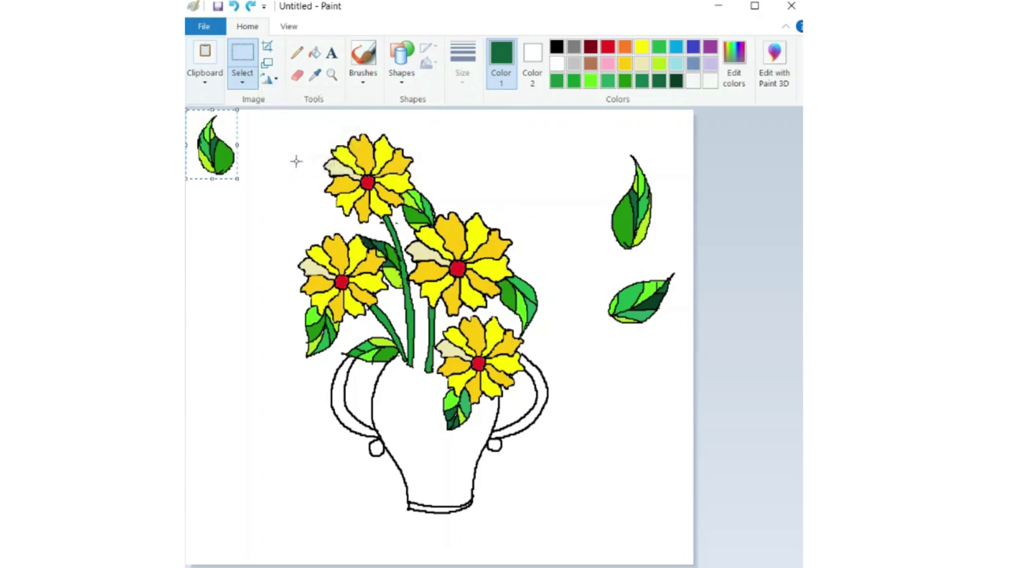
Flip the pasted leaf vertically and place it at the vase's mouth, over the base of the stems.
left_click_drag(216, 164, 332, 224)
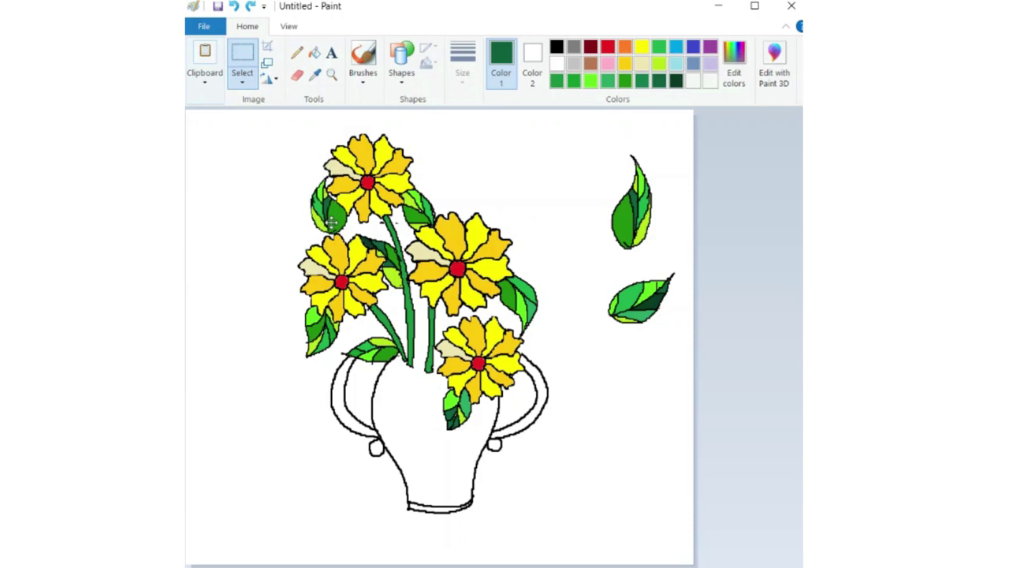
left_click(270, 79)
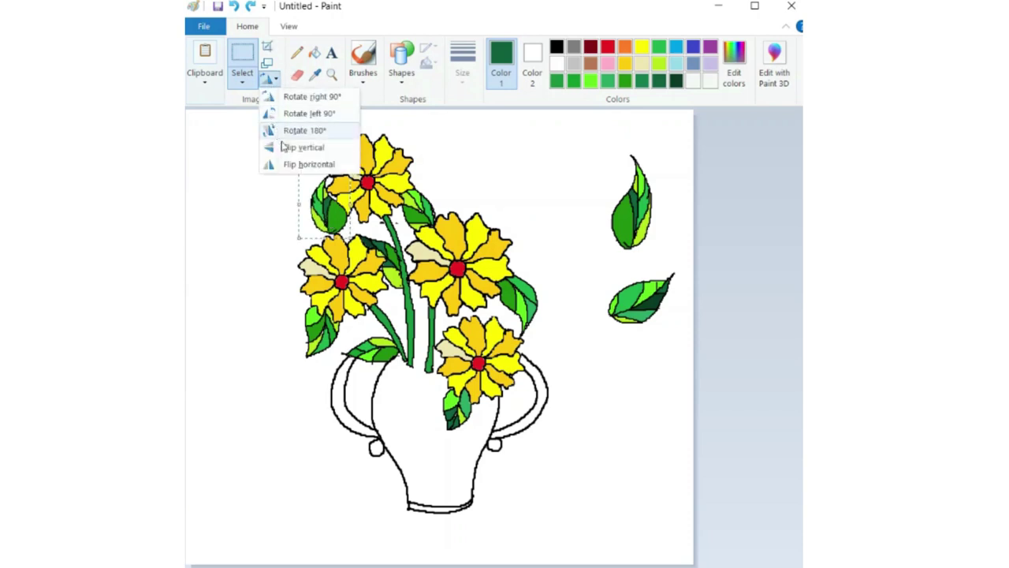
left_click(299, 164)
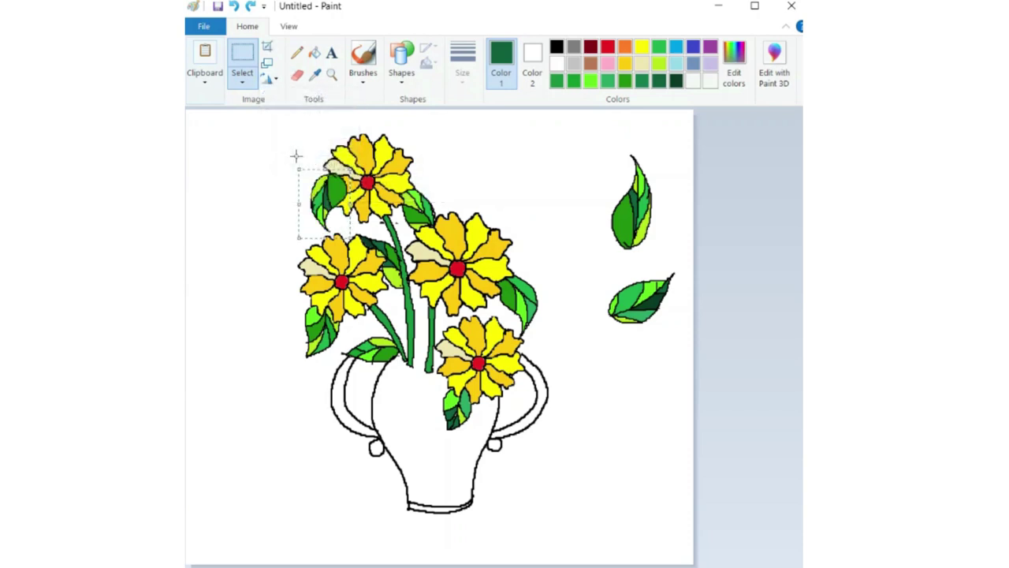
left_click_drag(325, 196, 416, 369)
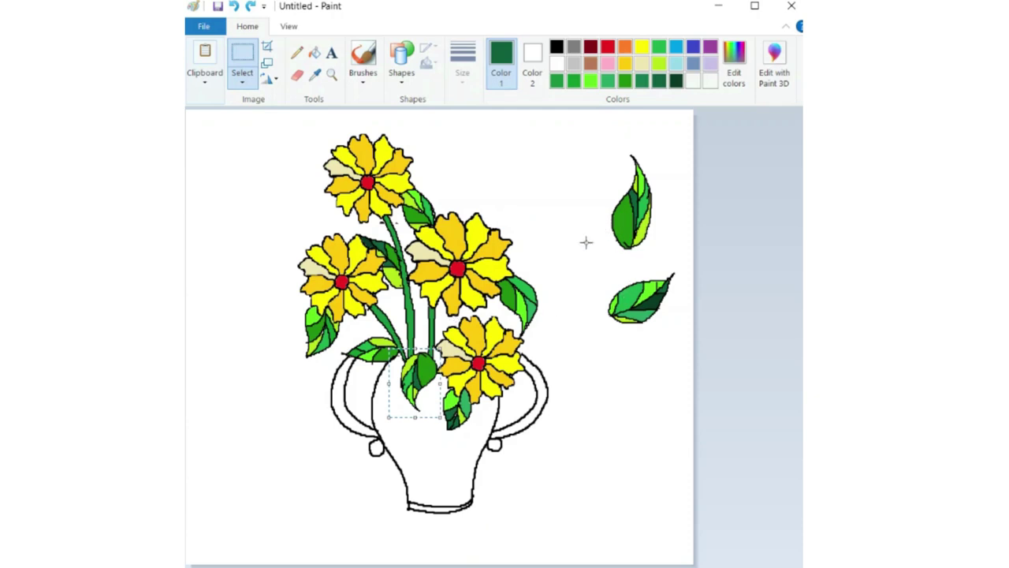
key("ctrl+v")
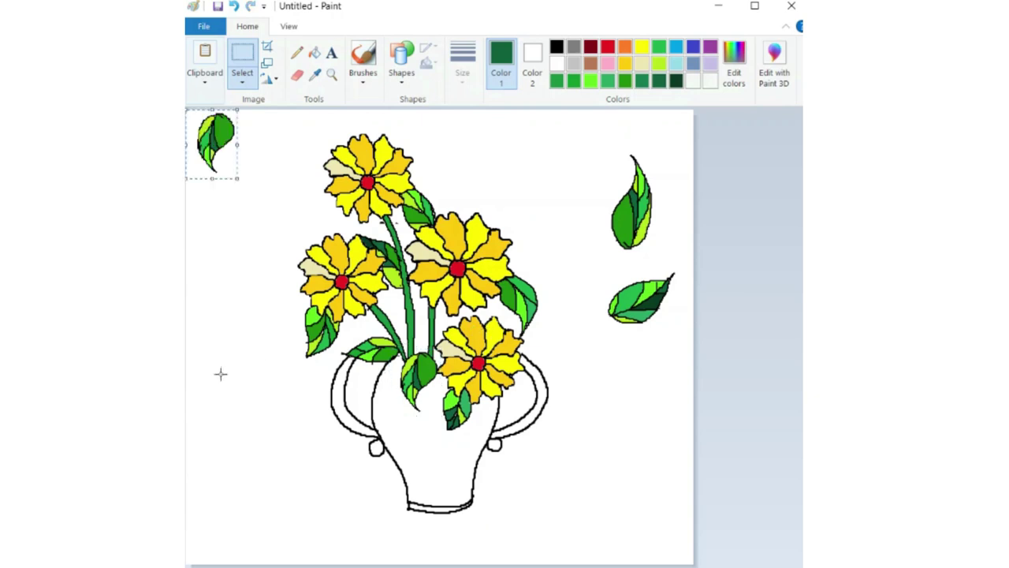
left_click(271, 79)
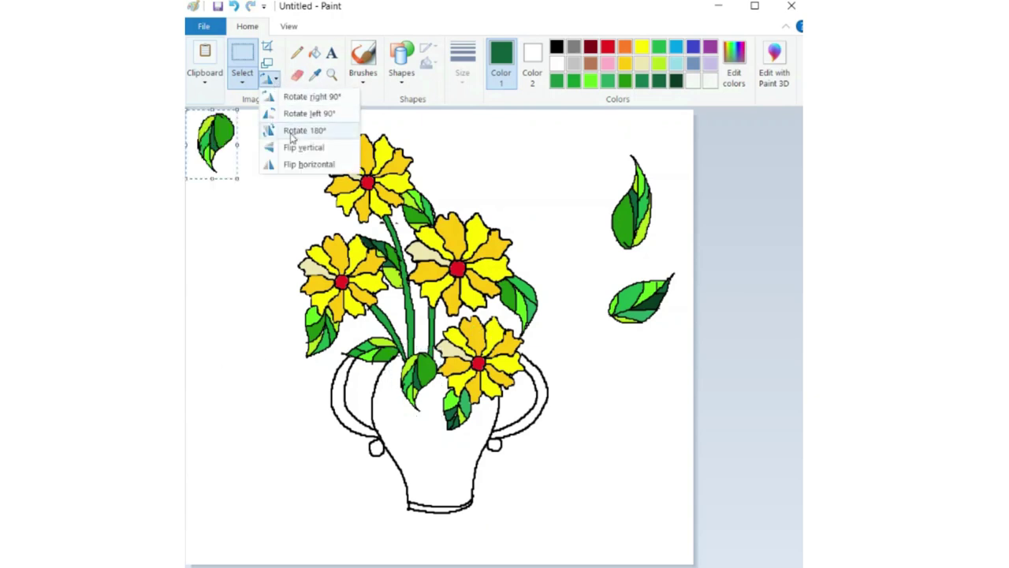
left_click(299, 148)
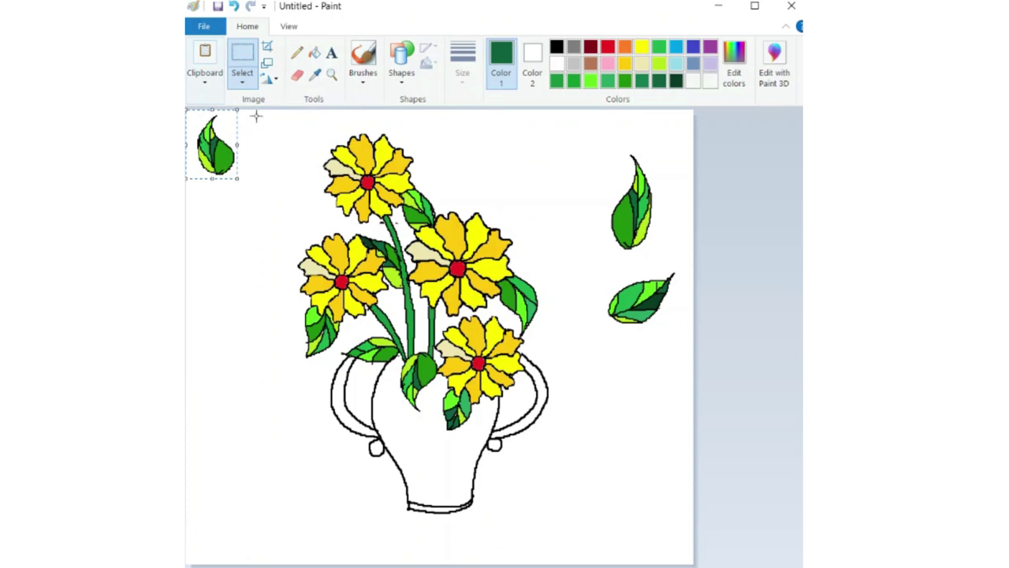
left_click(269, 82)
left_click(303, 114)
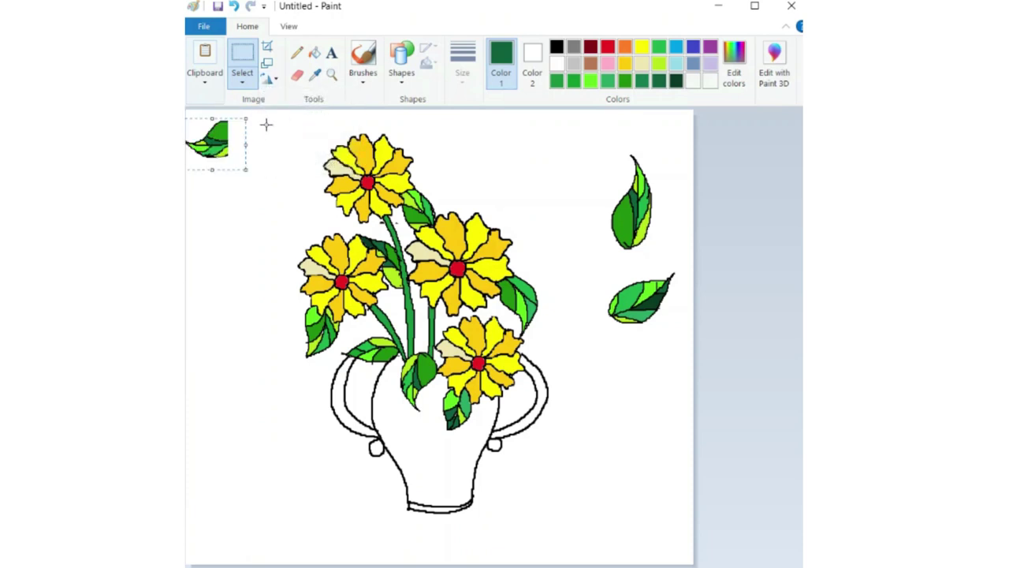
left_click(271, 82)
left_click(266, 96)
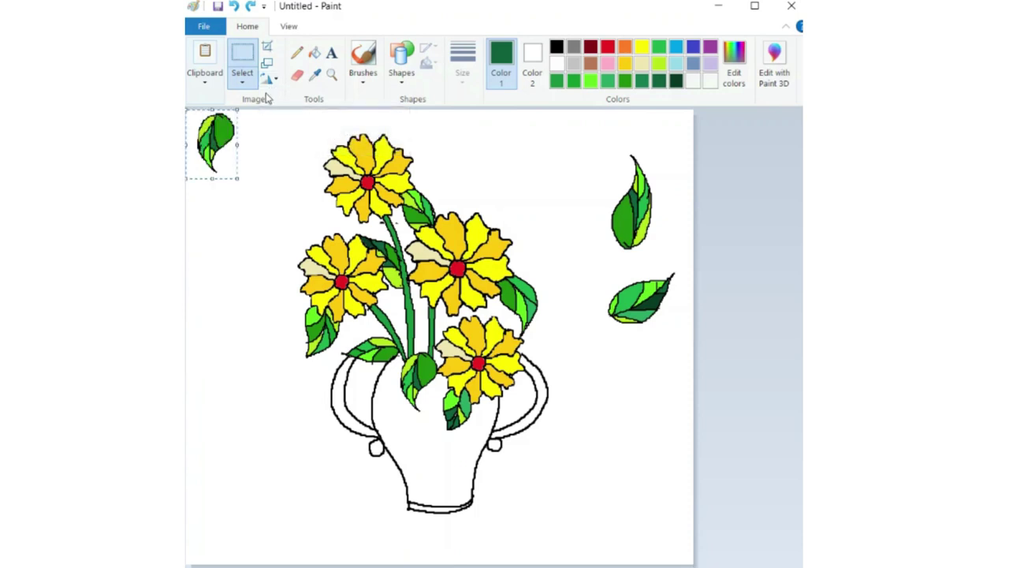
left_click(269, 80)
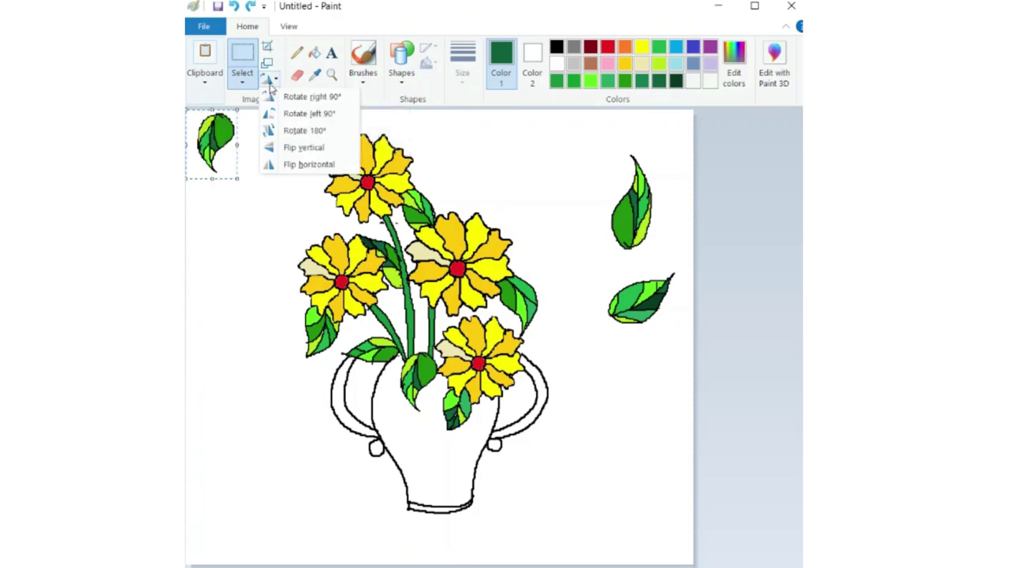
left_click(312, 96)
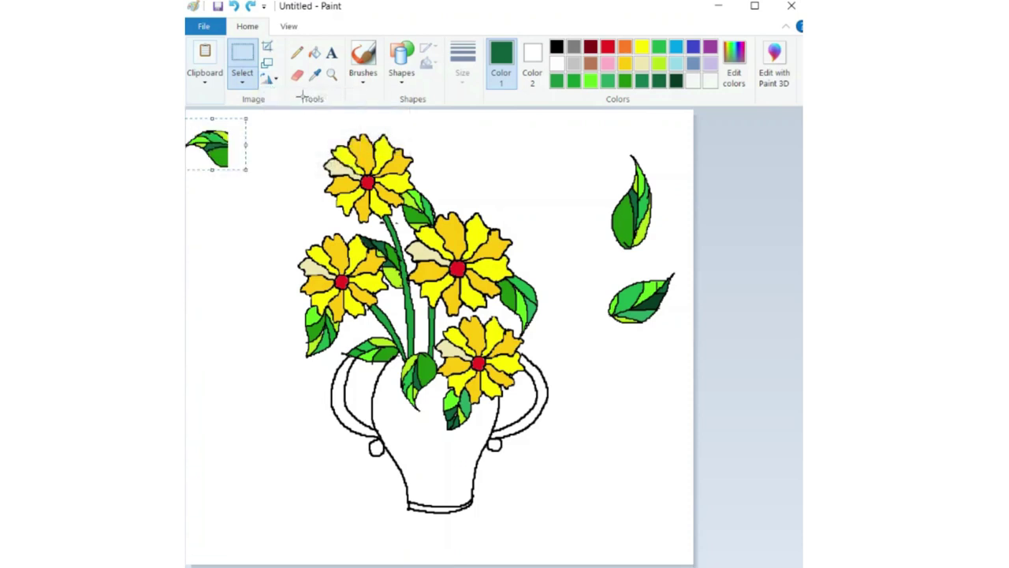
key("Delete")
left_click(272, 82)
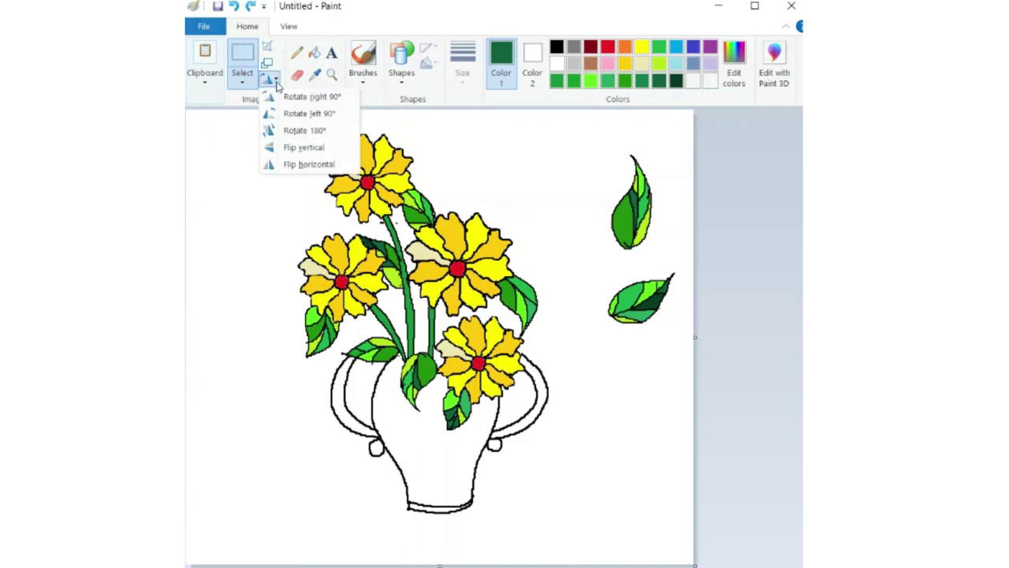
left_click(244, 127)
Paste another copy of the downward-pointing leaf, flip it horizontally, shrink it and place it under the lowest flower, beside the existing leaf.
key("ctrl+v")
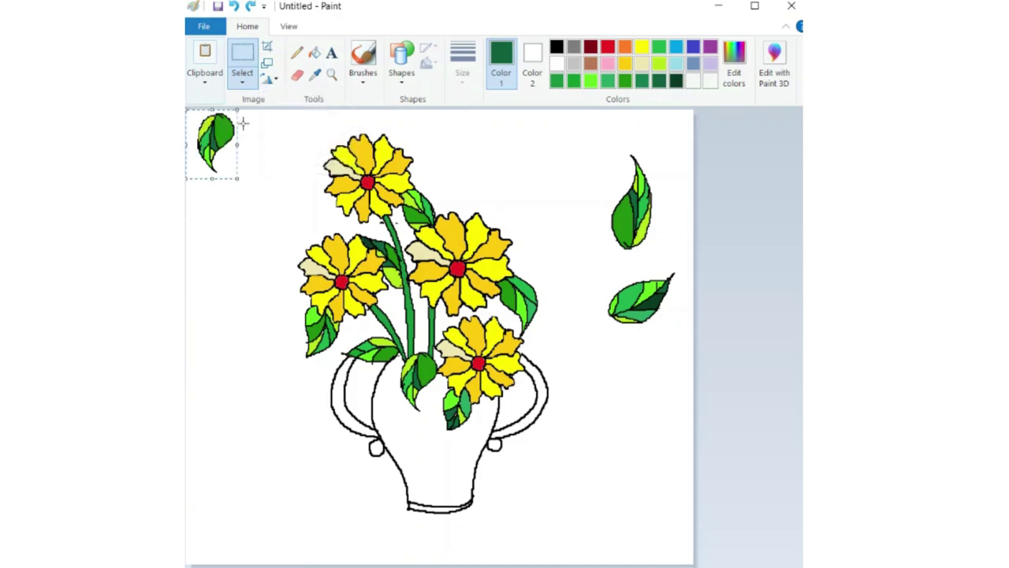
left_click(270, 80)
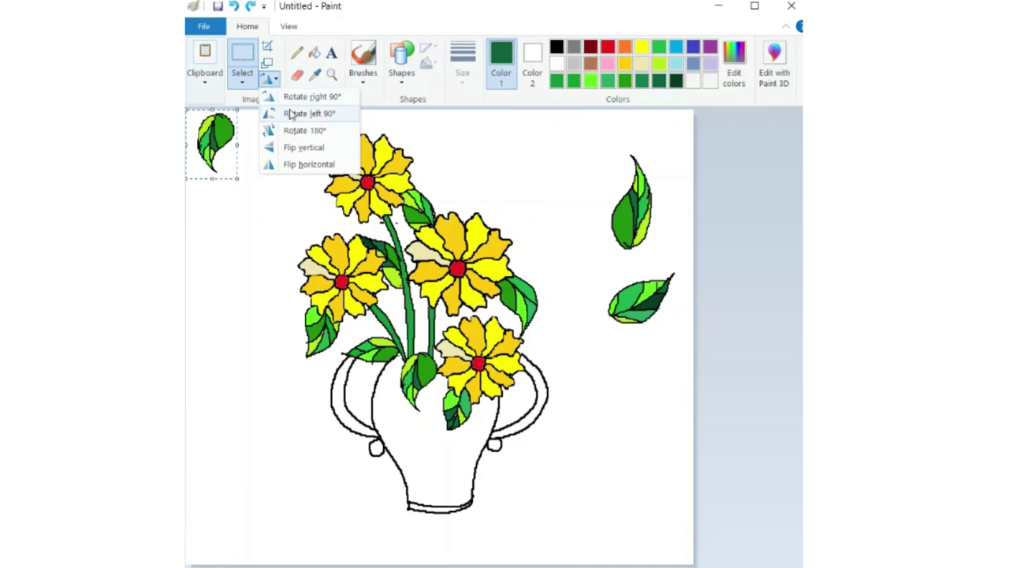
left_click(306, 163)
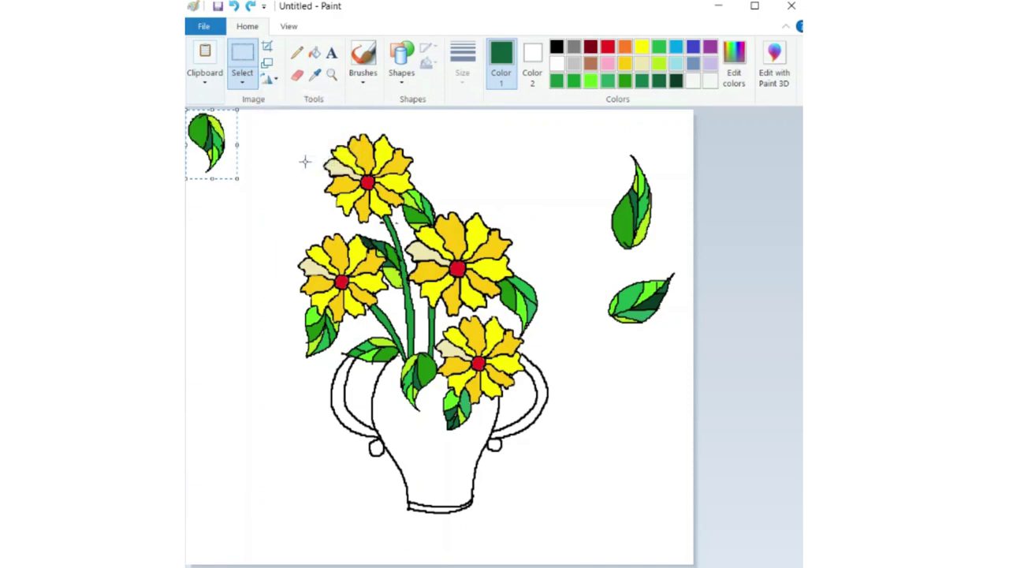
left_click_drag(209, 146, 493, 423)
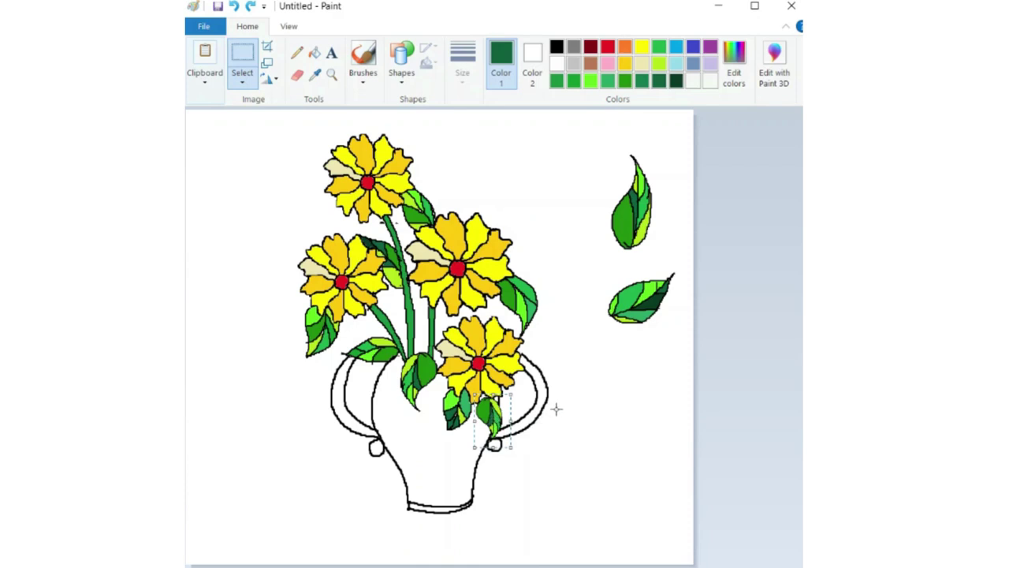
Paste a copy of the smaller leaf, flip it vertically and place it at the stem base, just above the leaf at the vase's mouth.
key("ctrl+v")
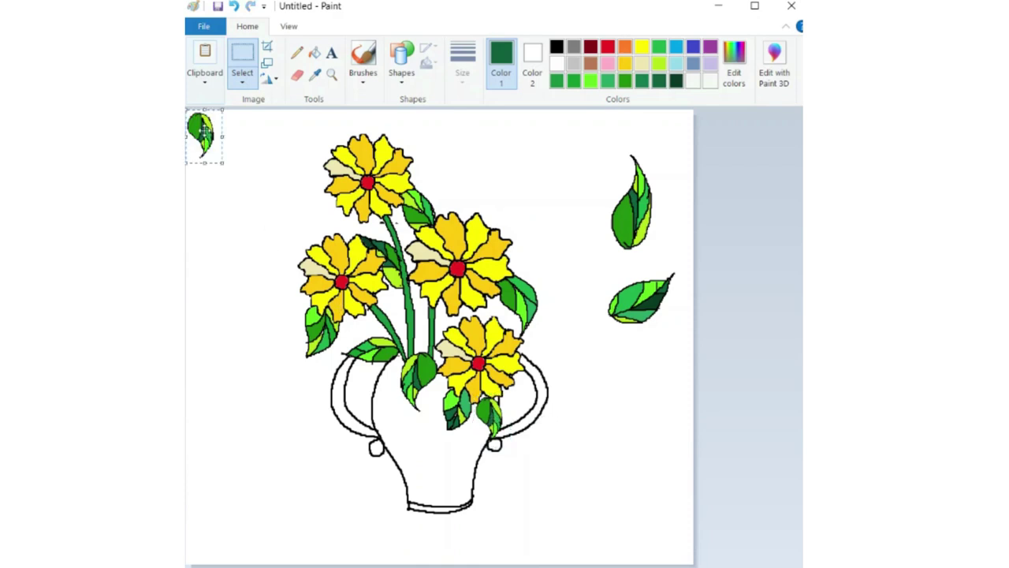
left_click_drag(201, 131, 390, 307)
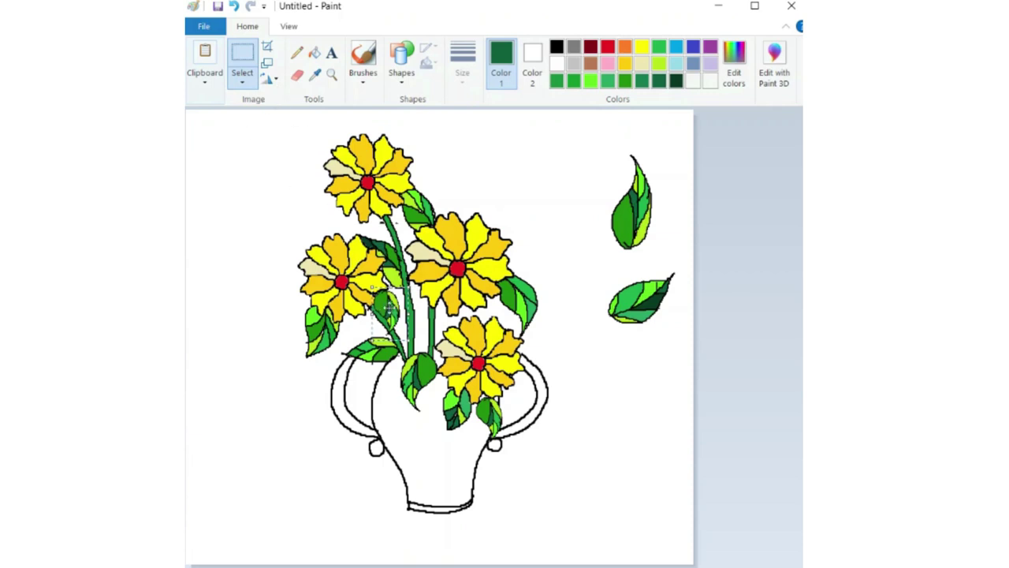
left_click_drag(389, 306, 293, 293)
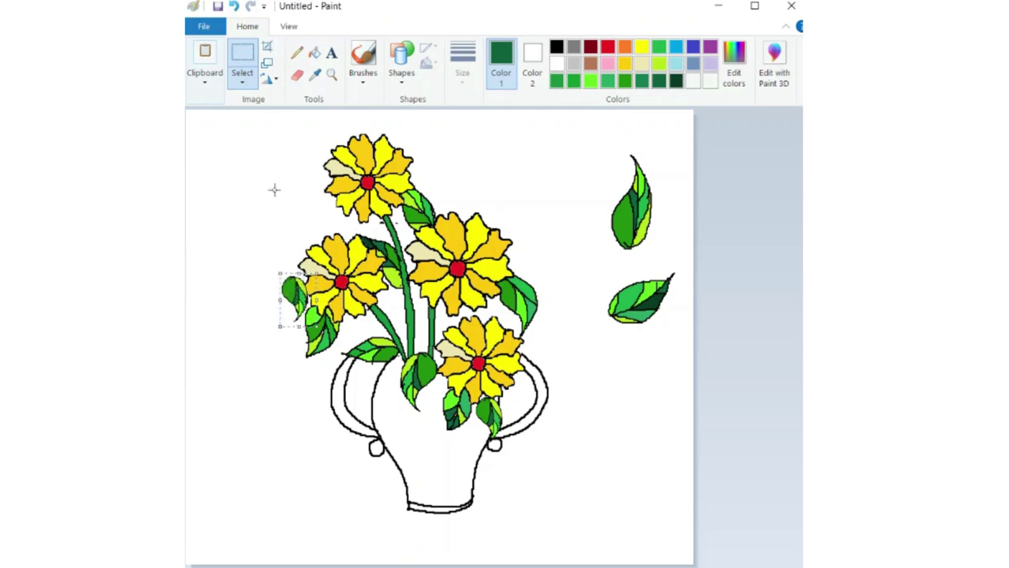
left_click(270, 78)
left_click(293, 152)
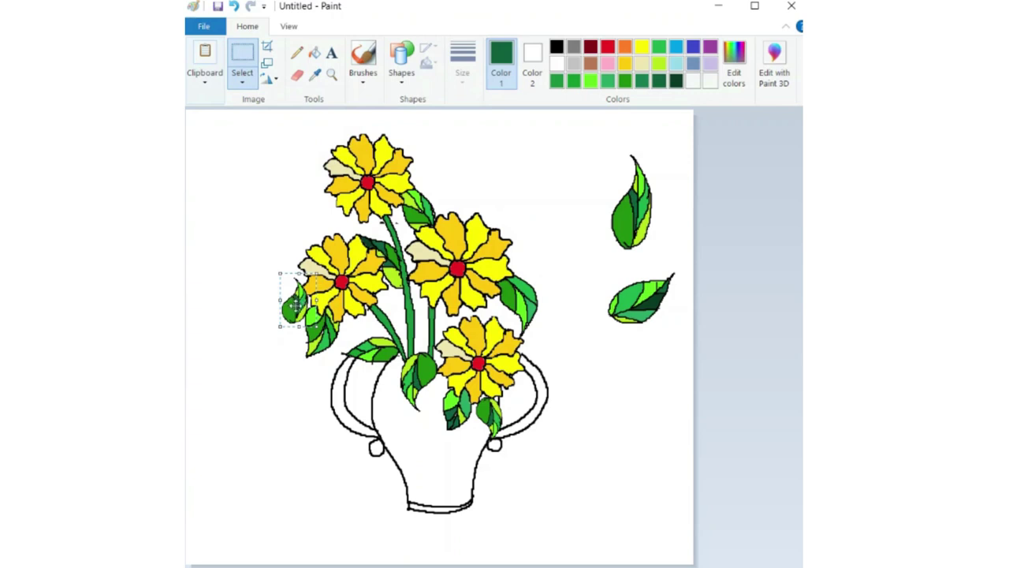
left_click_drag(296, 307, 411, 334)
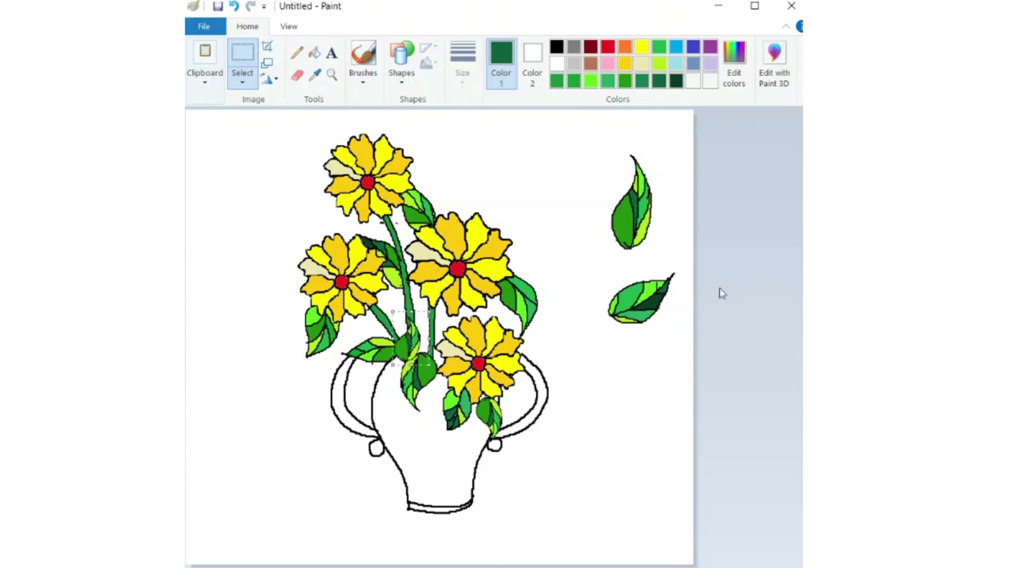
Select the slanted separate leaf with a rectangular selection, copy it and paste a duplicate.
left_click_drag(595, 265, 685, 335)
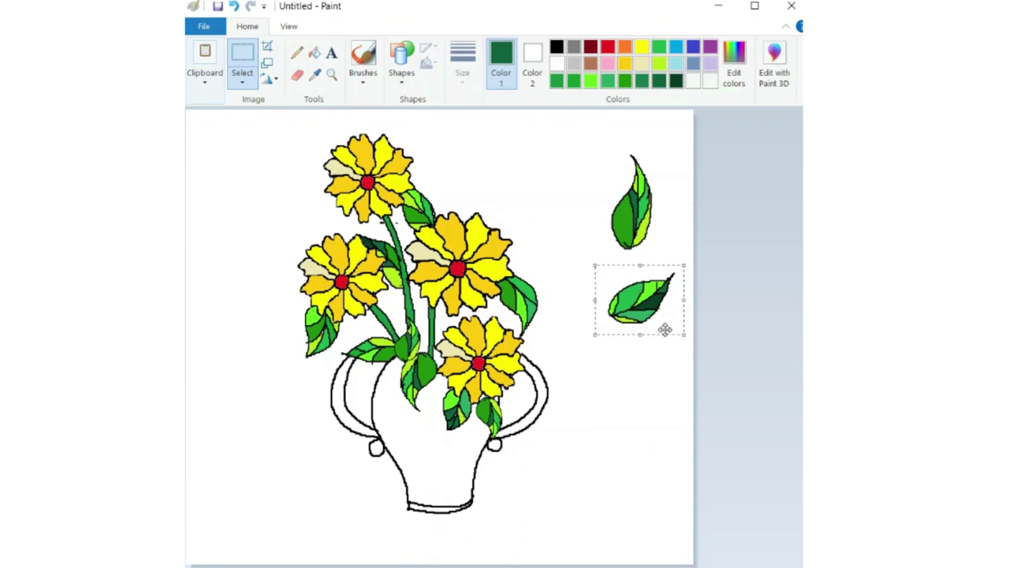
key("ctrl+c")
key("ctrl+v")
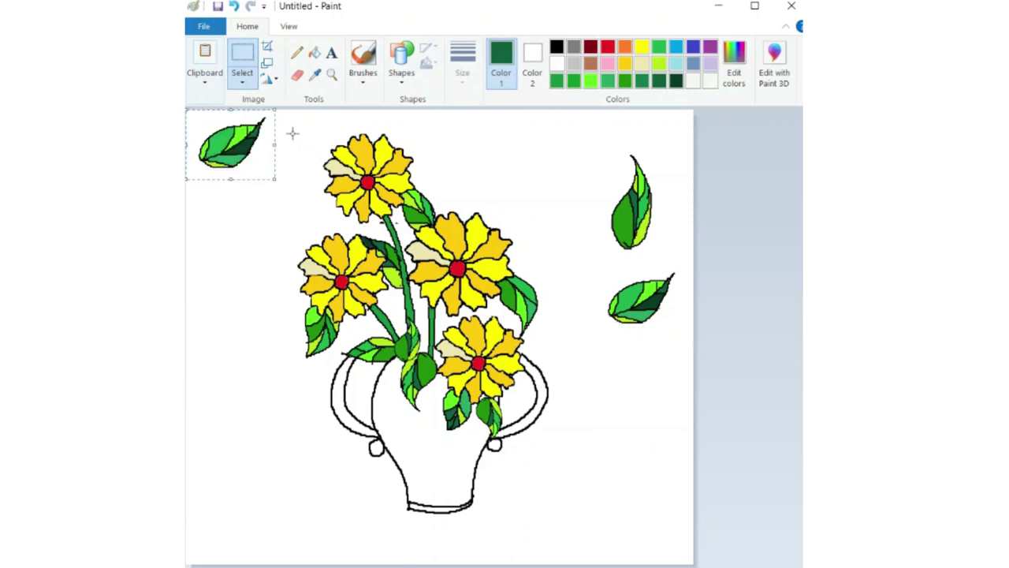
Shrink the pasted slanted leaf, flip it horizontally and vertically, and place it at the vase's mouth, under the leaf on the left side.
left_click_drag(275, 179, 256, 163)
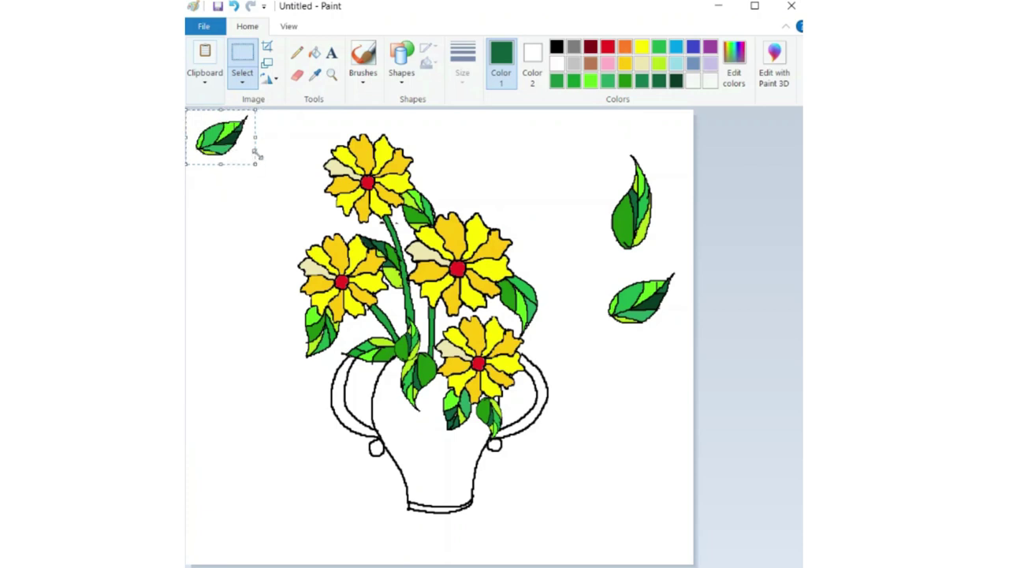
left_click(269, 79)
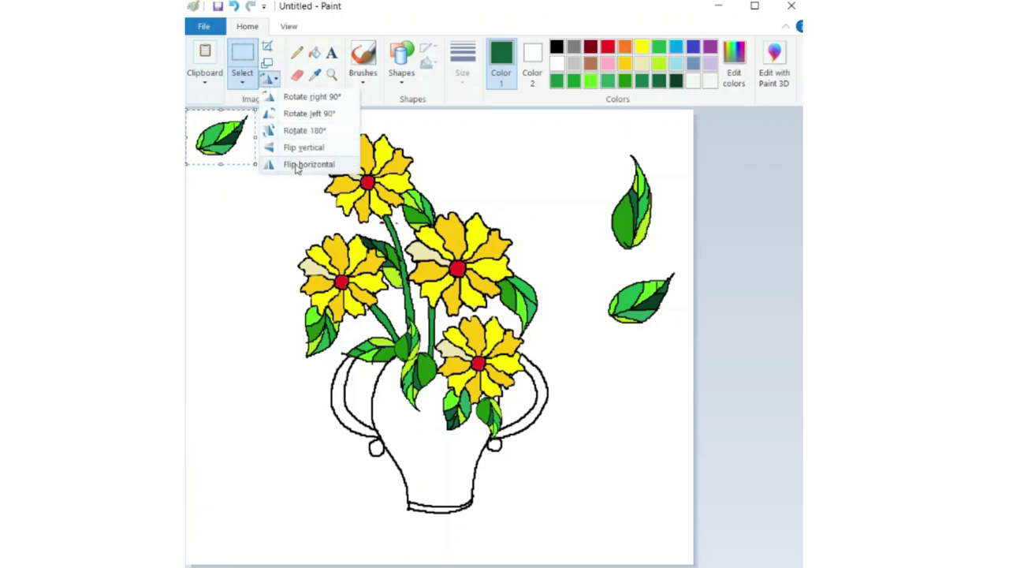
left_click(297, 165)
left_click_drag(232, 146, 290, 314)
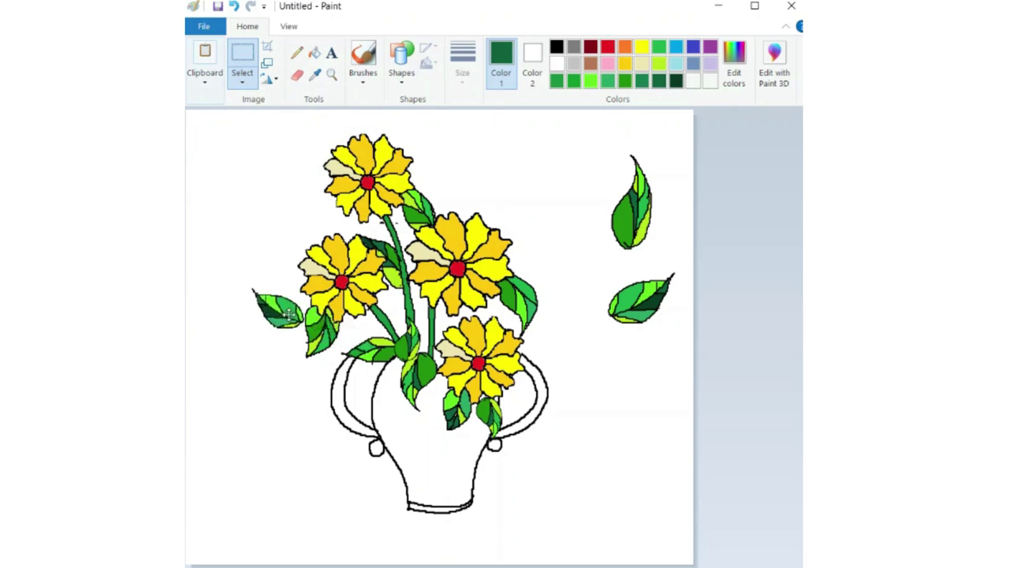
left_click(270, 80)
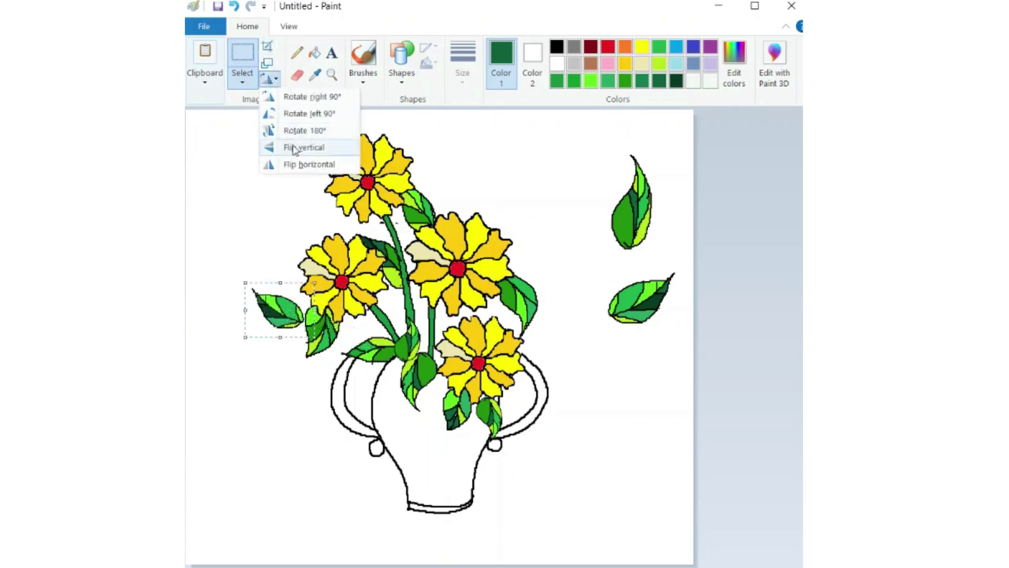
left_click(293, 149)
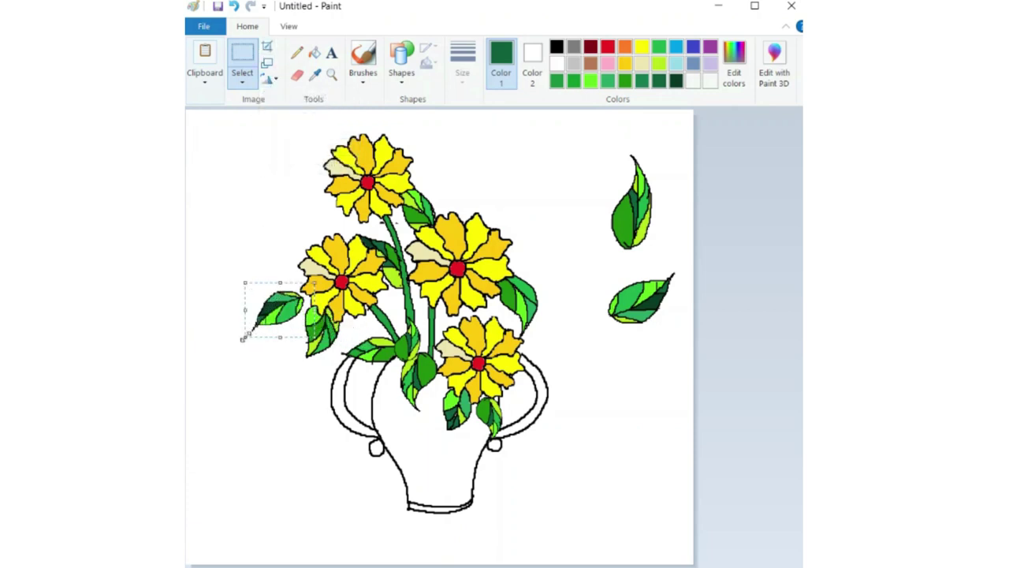
left_click_drag(243, 338, 371, 357)
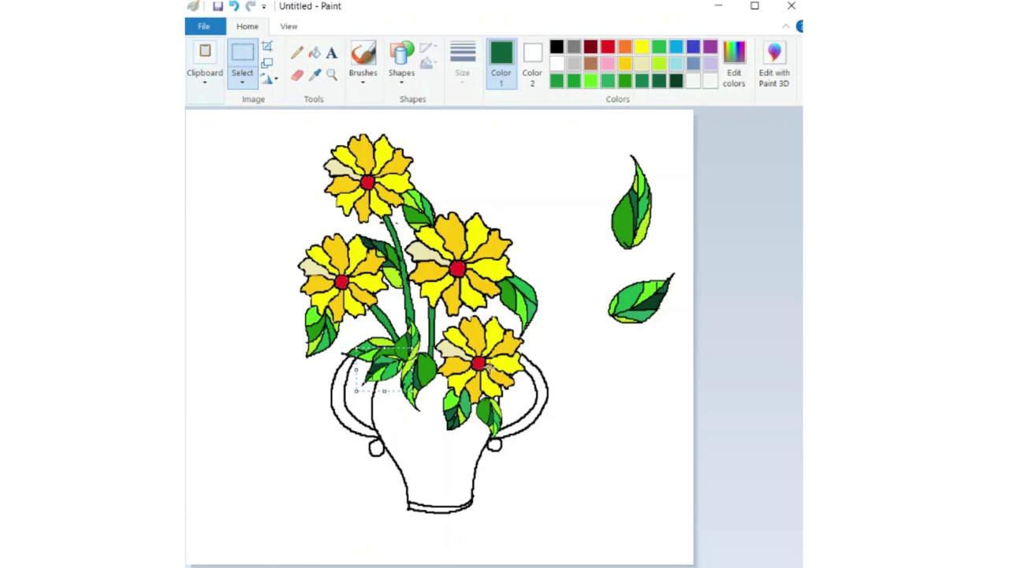
Paste a small leaf copy at the lower left of the top flower and a horizontally flipped copy at the lowest flower's right side.
key("ctrl+v")
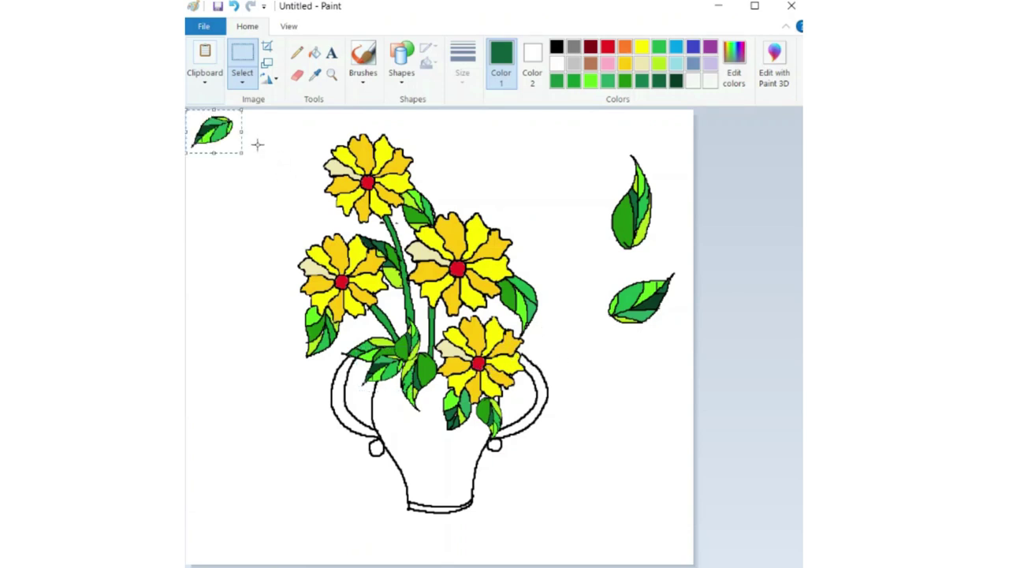
left_click_drag(228, 136, 335, 220)
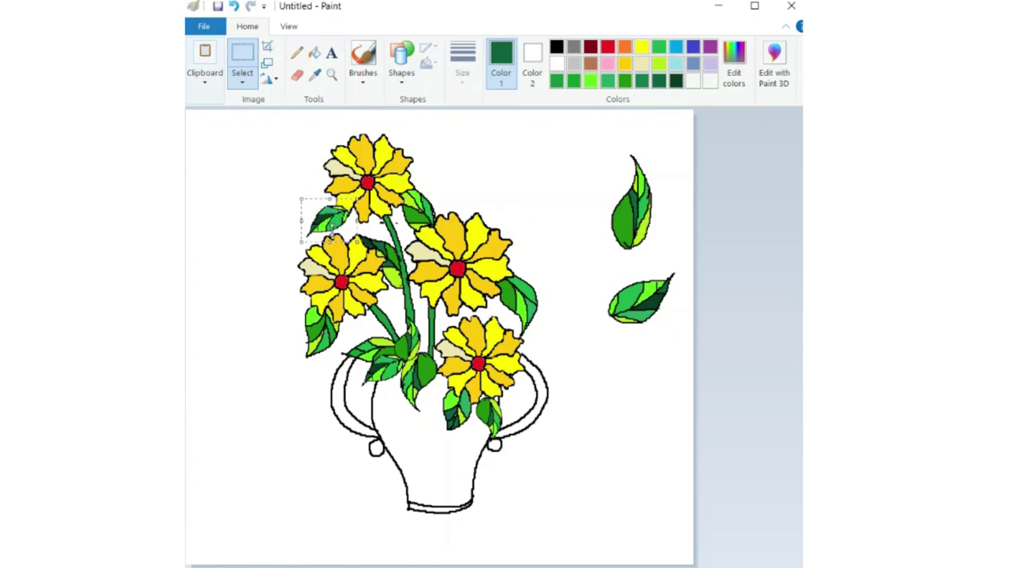
key("ctrl+v")
left_click(269, 79)
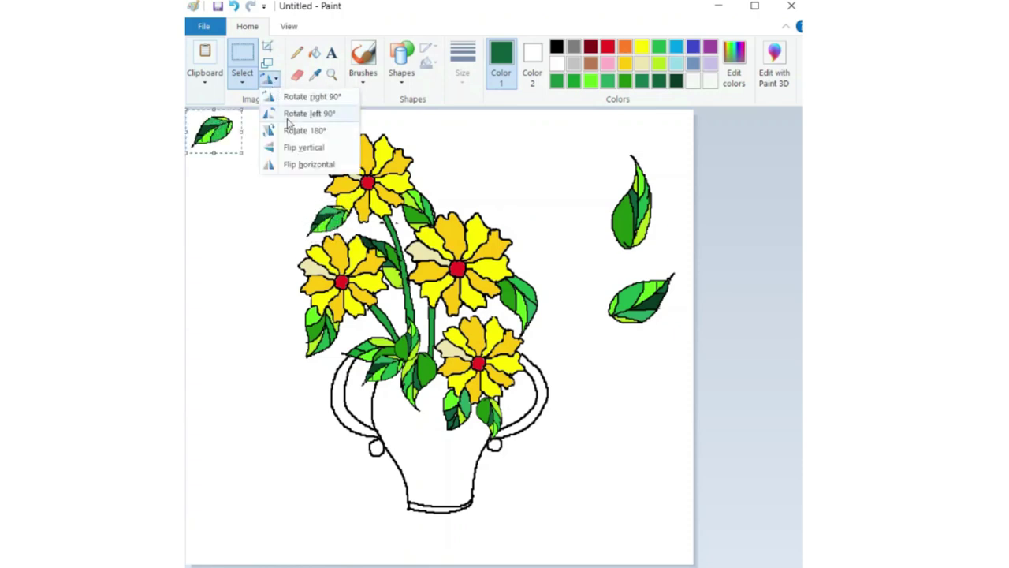
left_click(293, 164)
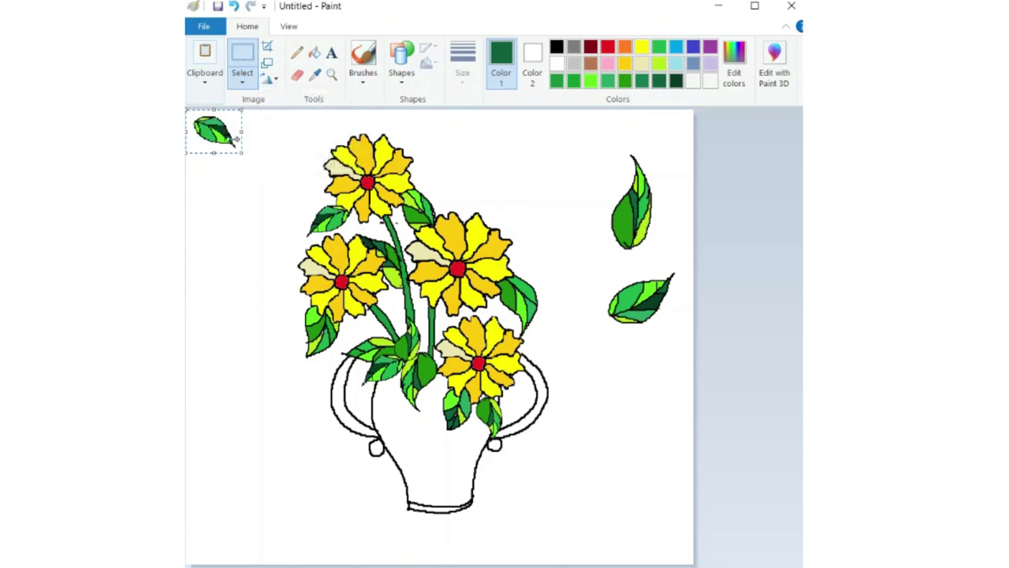
left_click_drag(216, 132, 534, 357)
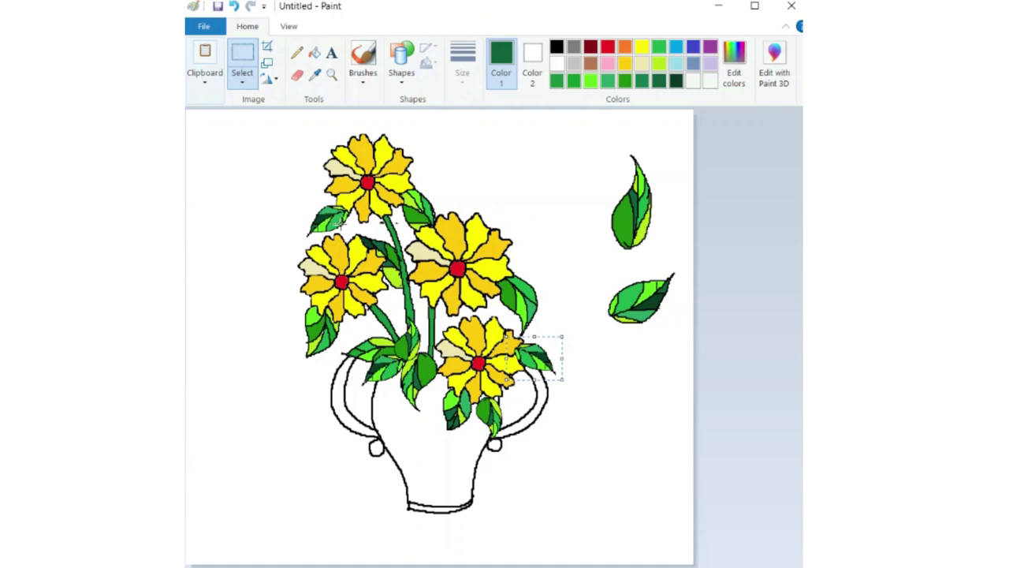
Paste another small leaf at the left side of the leftmost flower, and delete the two spare leaves beside the bouquet.
key("ctrl+v")
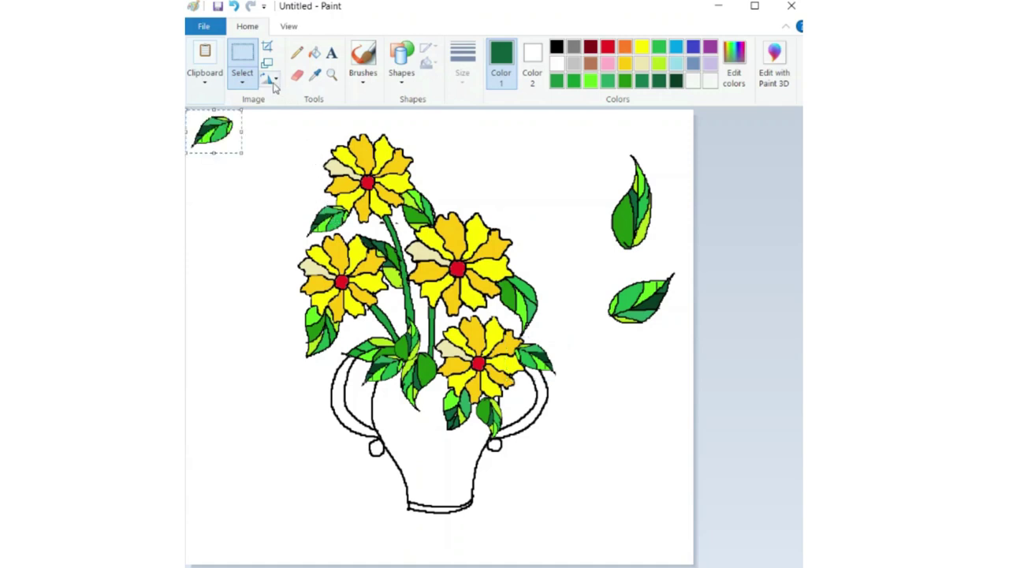
left_click_drag(219, 135, 295, 288)
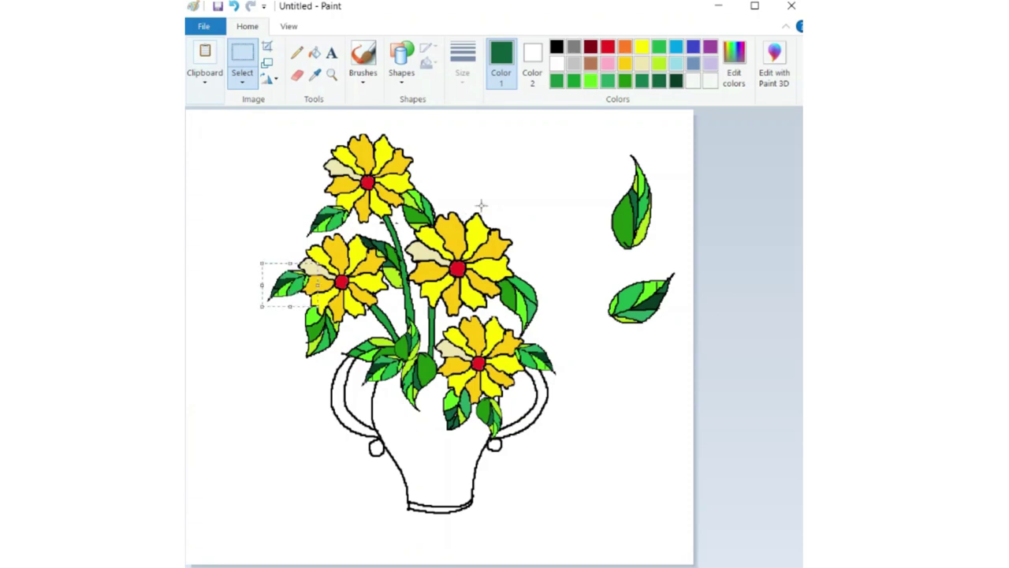
left_click_drag(600, 146, 680, 342)
key("Delete")
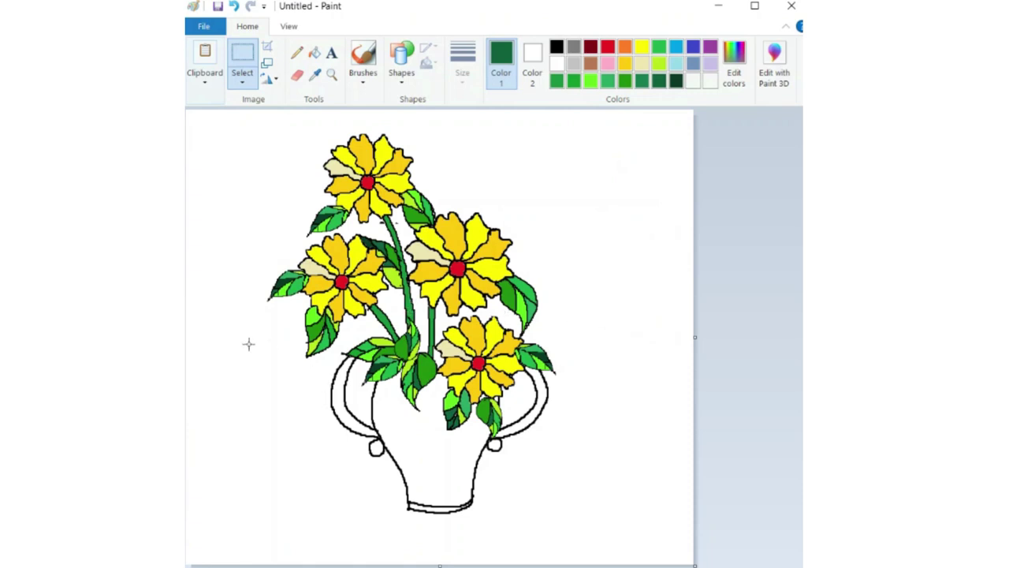
Draw black curved pencil lines from the vase's mouth toward its base, dividing the left and middle of the body into sections.
left_click(297, 52)
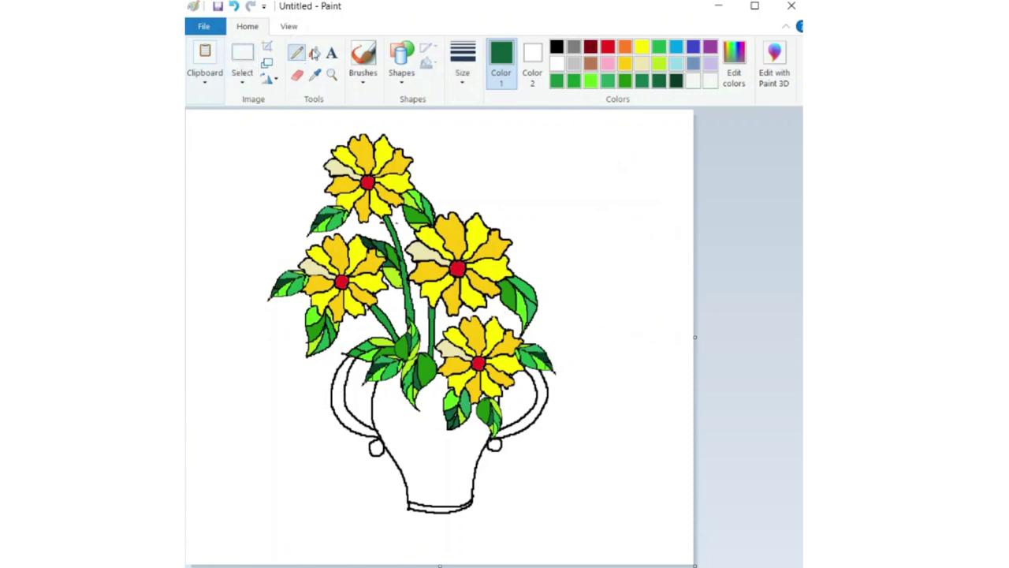
left_click(557, 47)
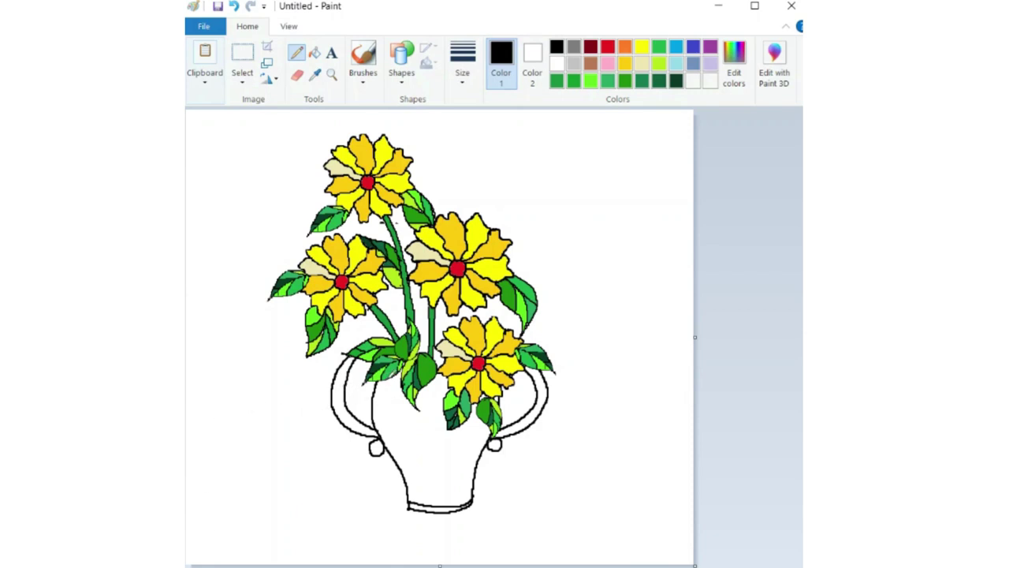
mouse_move(393, 372)
left_mouse_down()
mouse_move(384, 406)
mouse_move(408, 430)
left_mouse_up()
mouse_move(378, 421)
left_mouse_down()
mouse_move(418, 435)
mouse_move(425, 457)
mouse_move(414, 477)
left_mouse_up()
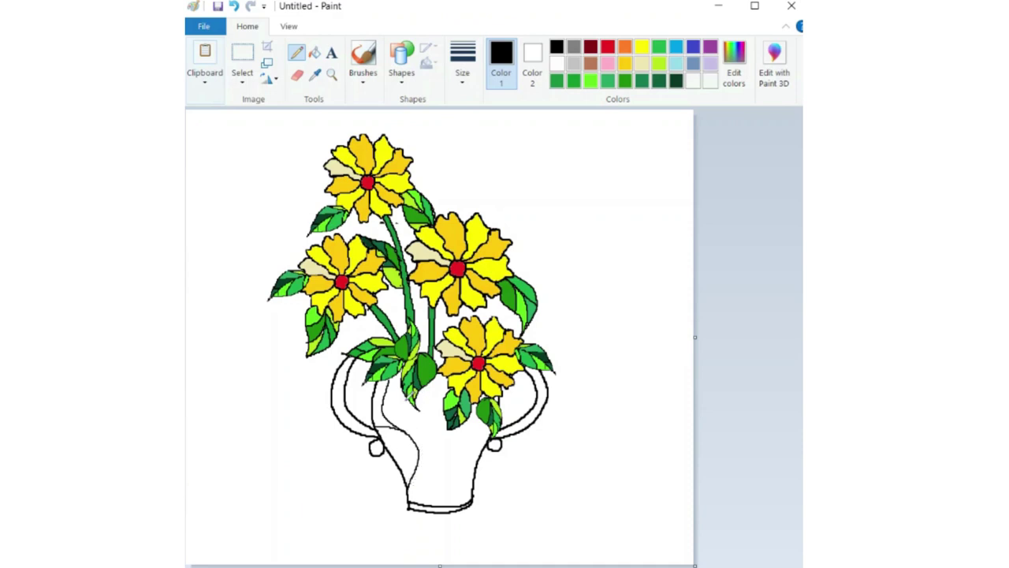
left_click_drag(407, 396, 444, 465)
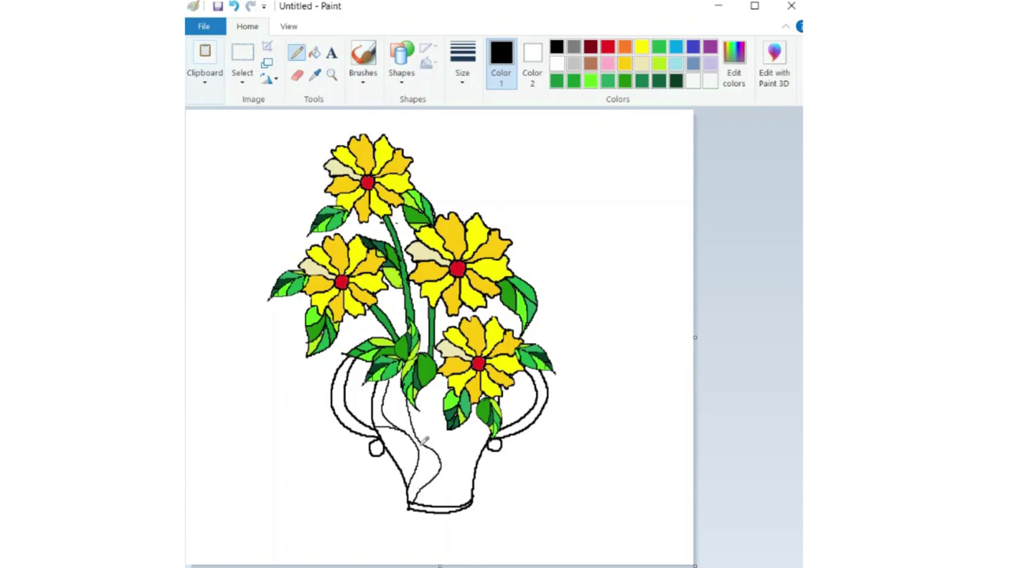
left_click_drag(422, 436, 438, 411)
Set the pencil's line thickness and draw curved lines under the lowest flower's leaves, dividing the right half of the vase body.
left_click(462, 69)
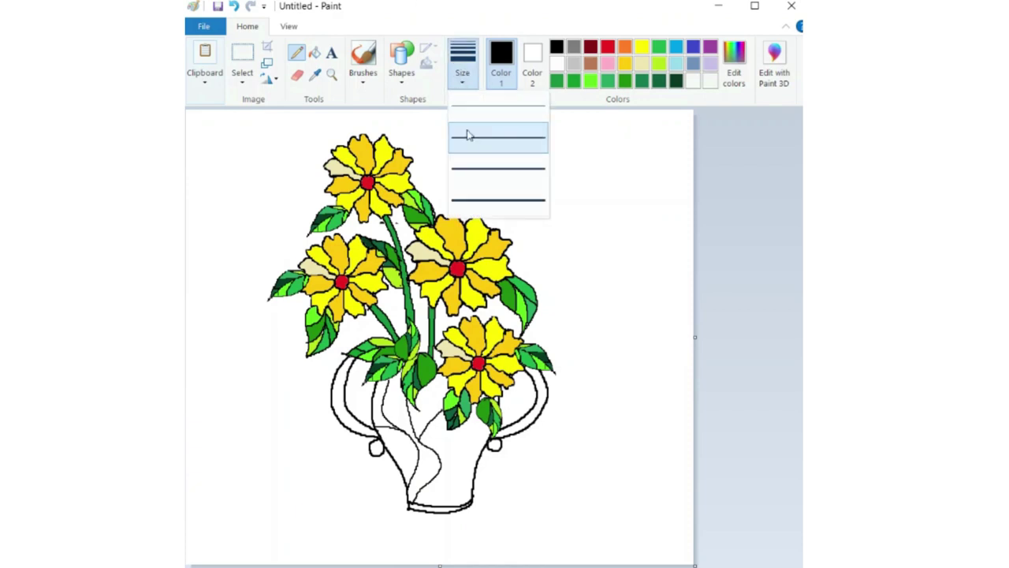
left_click(462, 154)
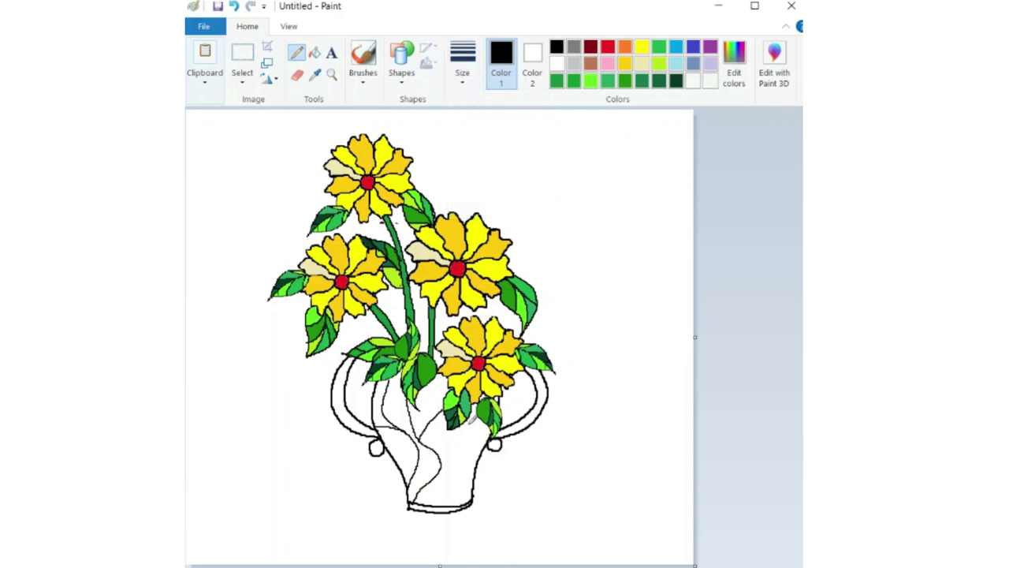
left_click_drag(468, 410, 492, 447)
left_click_drag(449, 426, 480, 465)
left_click_drag(455, 462, 477, 469)
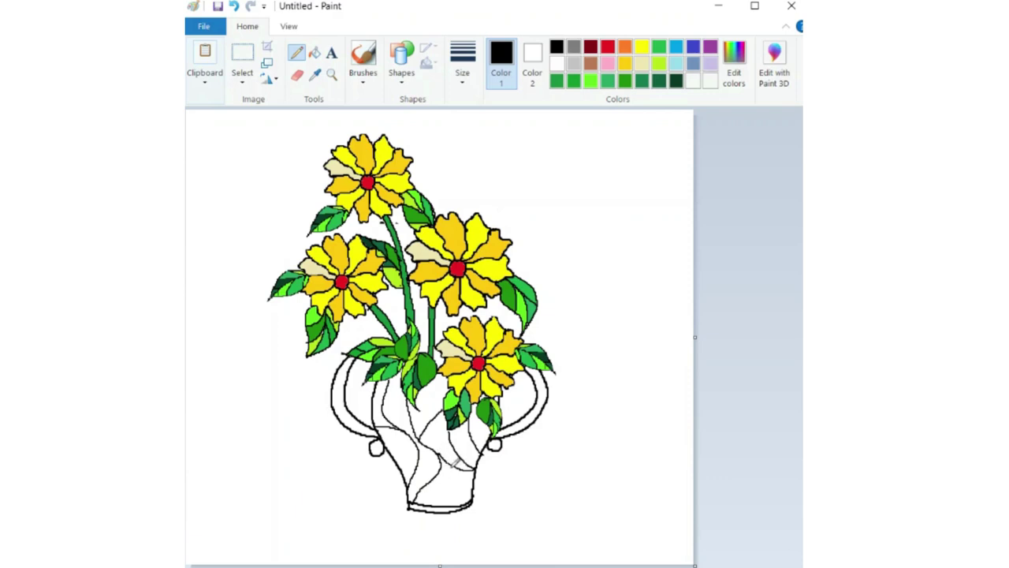
left_click_drag(462, 465, 467, 489)
Draw two wavy background lines from the right handle to the canvas edge and a near-horizontal table line on both sides of the vase.
mouse_move(543, 404)
left_mouse_down()
mouse_move(604, 374)
mouse_move(662, 367)
mouse_move(690, 392)
left_mouse_up()
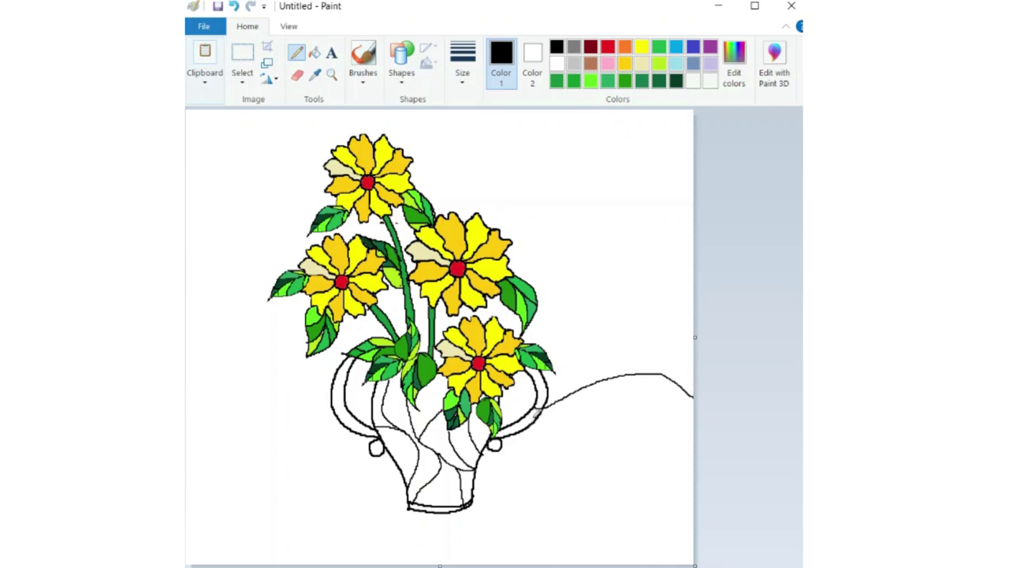
mouse_move(533, 422)
left_mouse_down()
mouse_move(559, 442)
mouse_move(698, 478)
left_mouse_up()
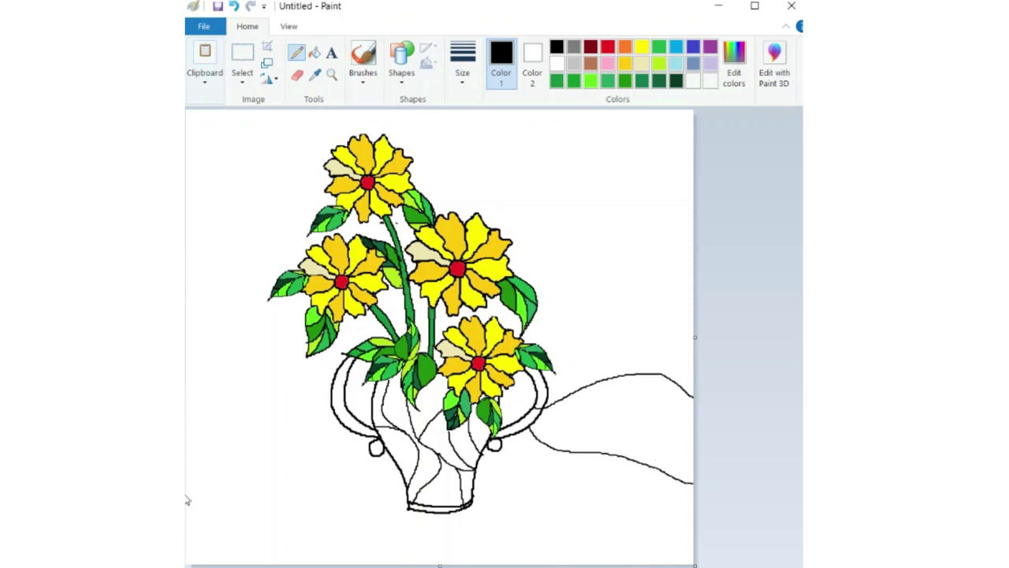
left_click_drag(189, 492, 397, 486)
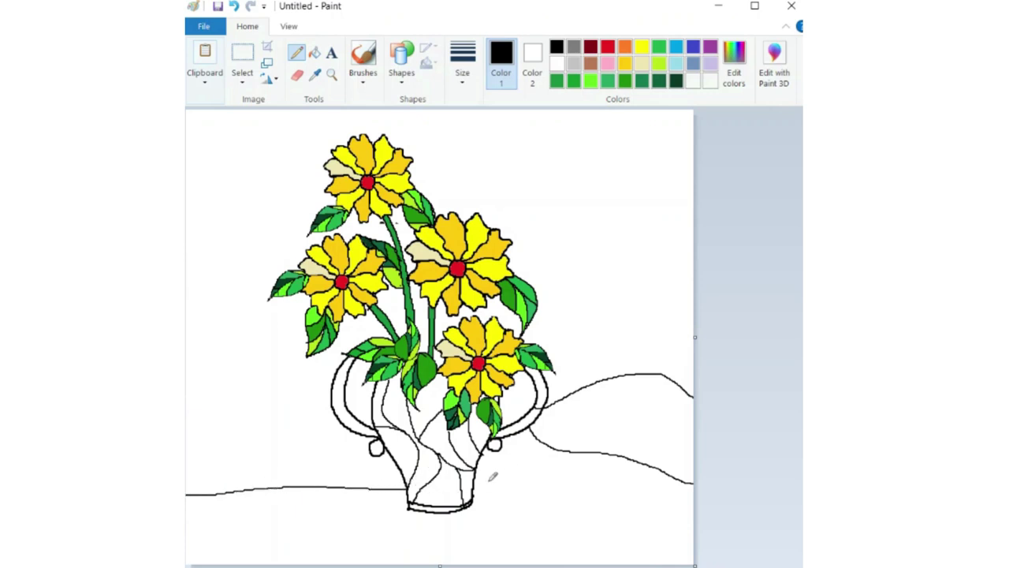
left_click_drag(477, 478, 694, 481)
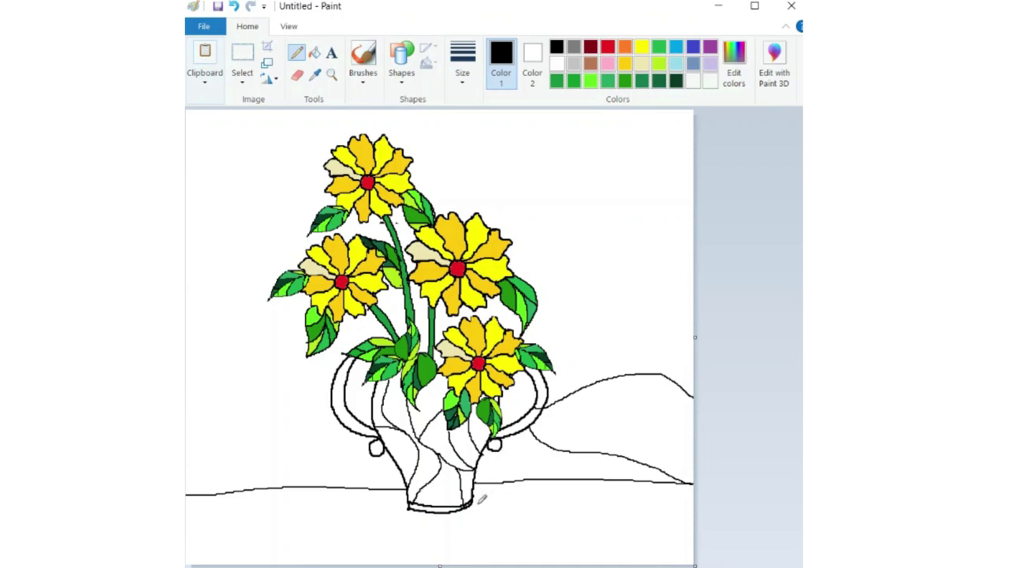
Draw curved lines across the tabletop to the right of the vase, dividing it into irregular sections.
mouse_move(474, 498)
left_mouse_down()
mouse_move(527, 506)
mouse_move(612, 551)
mouse_move(675, 558)
left_mouse_up()
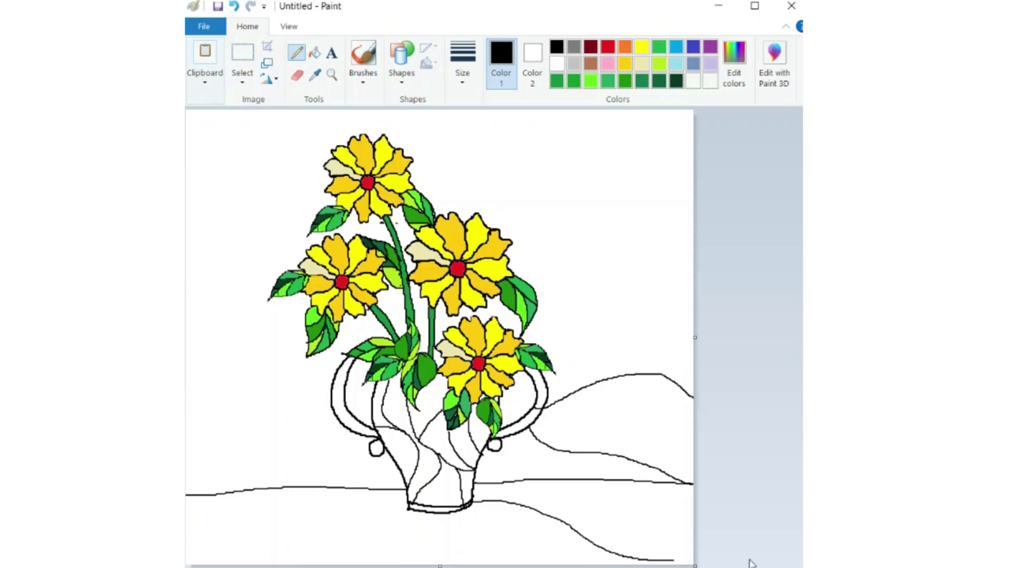
mouse_move(675, 558)
left_mouse_down()
mouse_move(701, 554)
mouse_move(681, 557)
left_mouse_up()
mouse_move(576, 479)
left_mouse_down()
mouse_move(595, 492)
mouse_move(697, 503)
mouse_move(617, 522)
left_mouse_up()
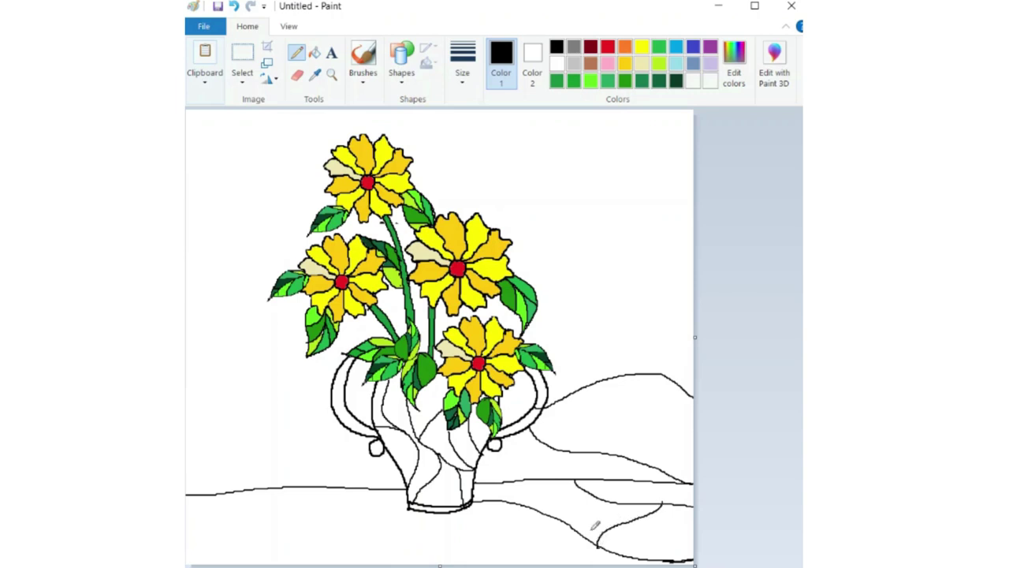
mouse_move(574, 484)
left_mouse_down()
mouse_move(568, 531)
mouse_move(534, 557)
left_mouse_up()
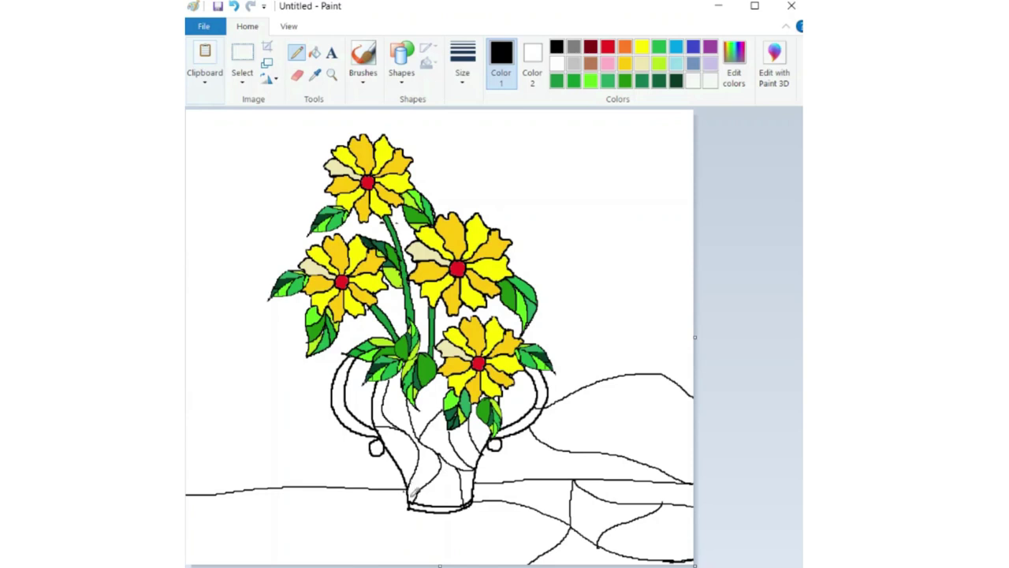
Draw curved lines across the tabletop to the left of and in front of the vase, dividing it into irregular sections.
mouse_move(409, 501)
left_mouse_down()
mouse_move(371, 543)
mouse_move(345, 549)
left_mouse_up()
mouse_move(308, 483)
left_mouse_down()
mouse_move(345, 516)
mouse_move(406, 509)
left_mouse_up()
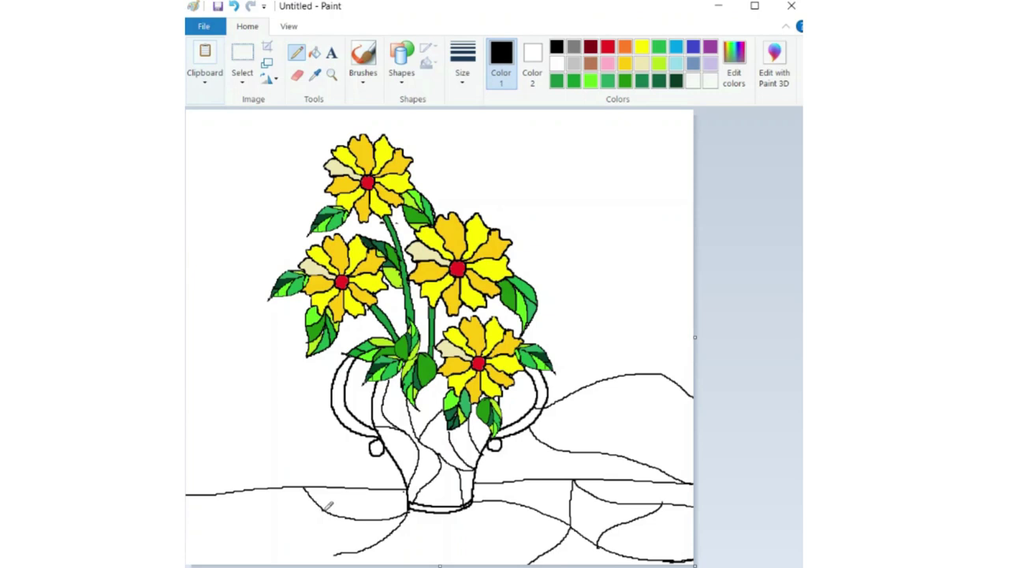
mouse_move(329, 505)
left_mouse_down()
mouse_move(271, 519)
mouse_move(226, 555)
left_mouse_up()
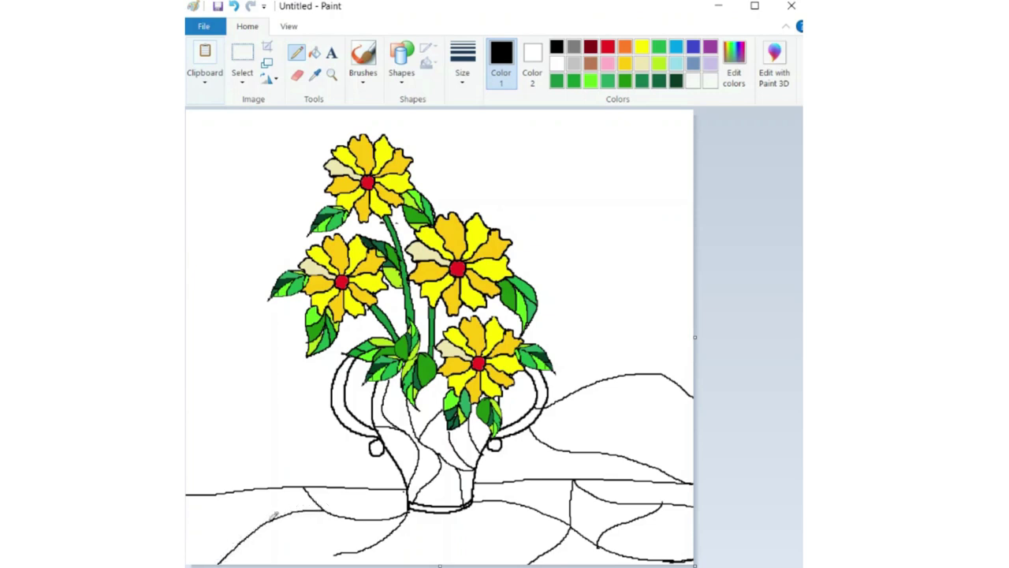
left_click_drag(214, 491, 268, 514)
left_click_drag(223, 511, 191, 540)
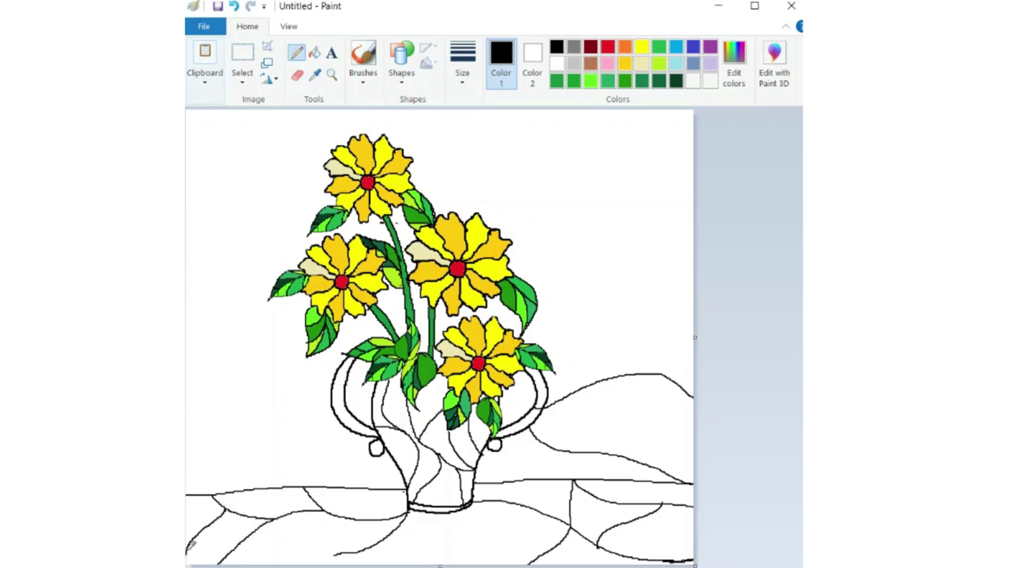
left_click_drag(191, 554, 219, 558)
mouse_move(263, 522)
left_mouse_down()
mouse_move(309, 564)
mouse_move(278, 554)
mouse_move(247, 566)
mouse_move(285, 549)
mouse_move(362, 557)
left_mouse_up()
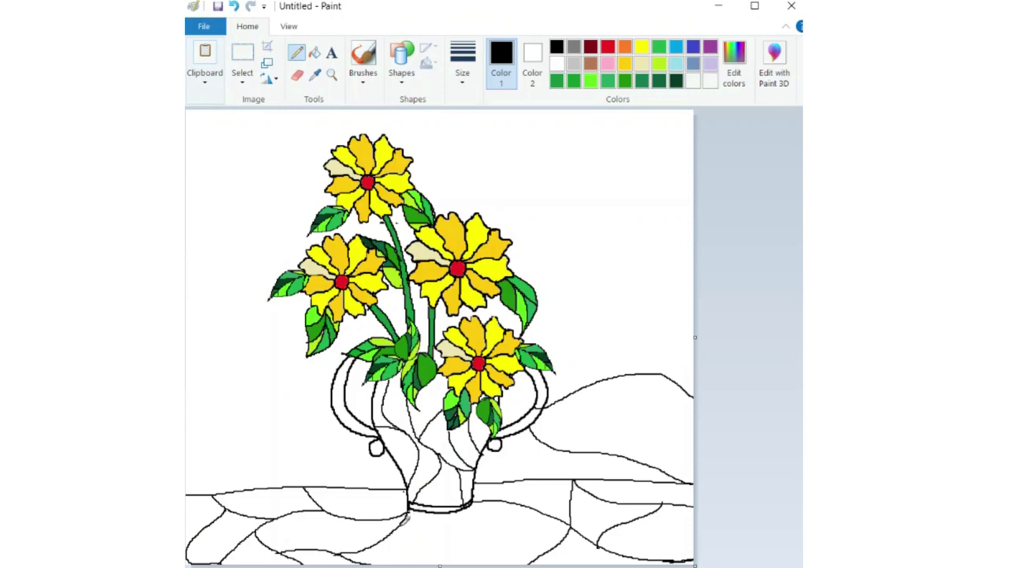
mouse_move(405, 514)
left_mouse_down()
mouse_move(465, 545)
mouse_move(559, 528)
left_mouse_up()
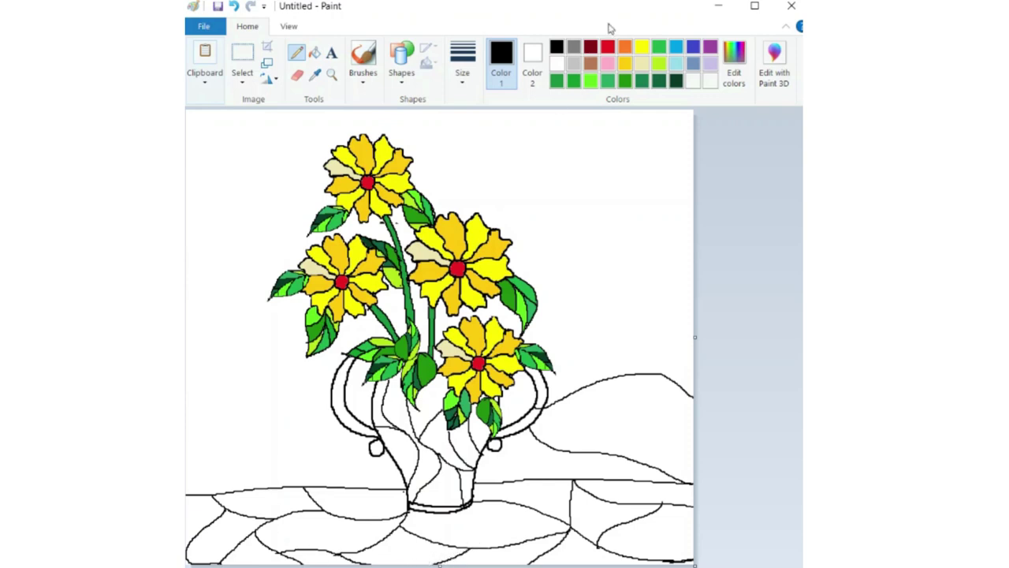
Fill five non-adjacent tabletop sections with light yellow, undoing the fill on the large section directly in front of the vase.
left_click(643, 66)
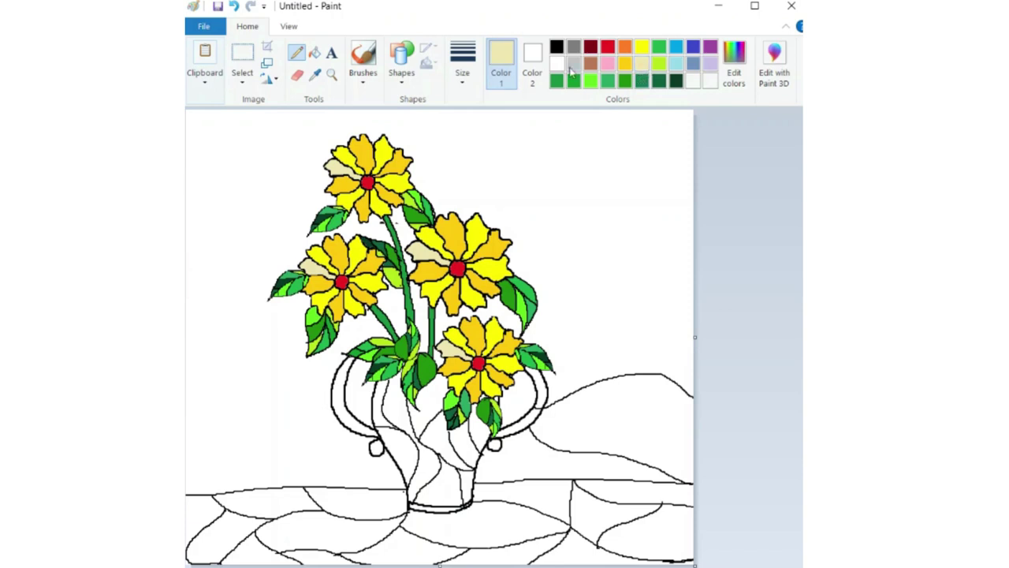
left_click(314, 53)
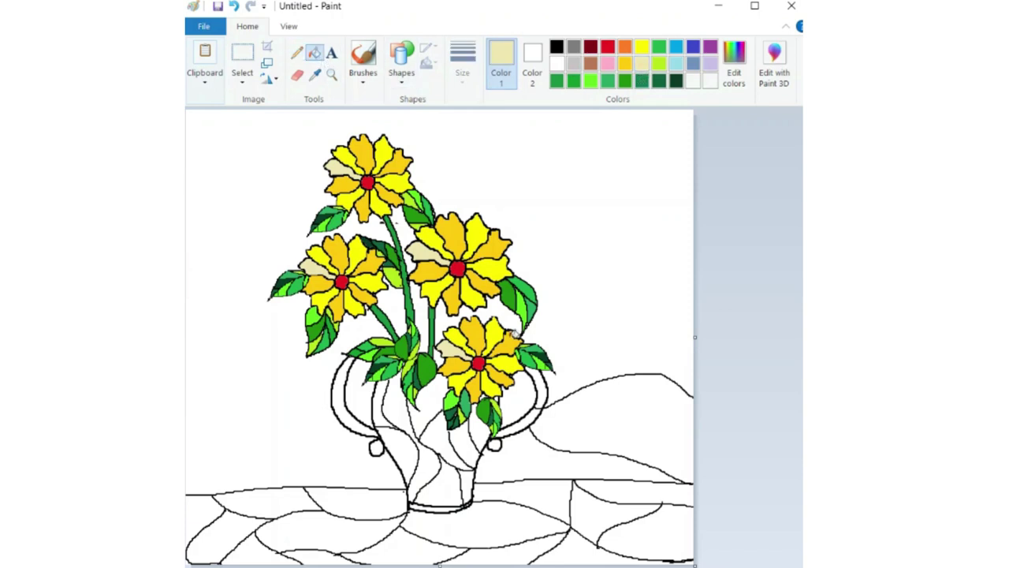
left_click(542, 498)
left_click(669, 523)
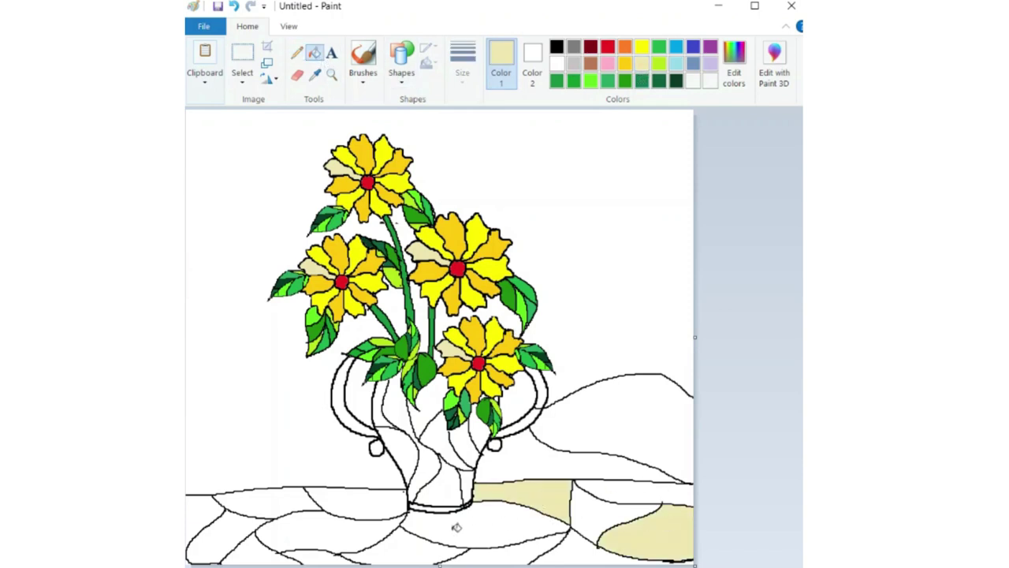
left_click(434, 527)
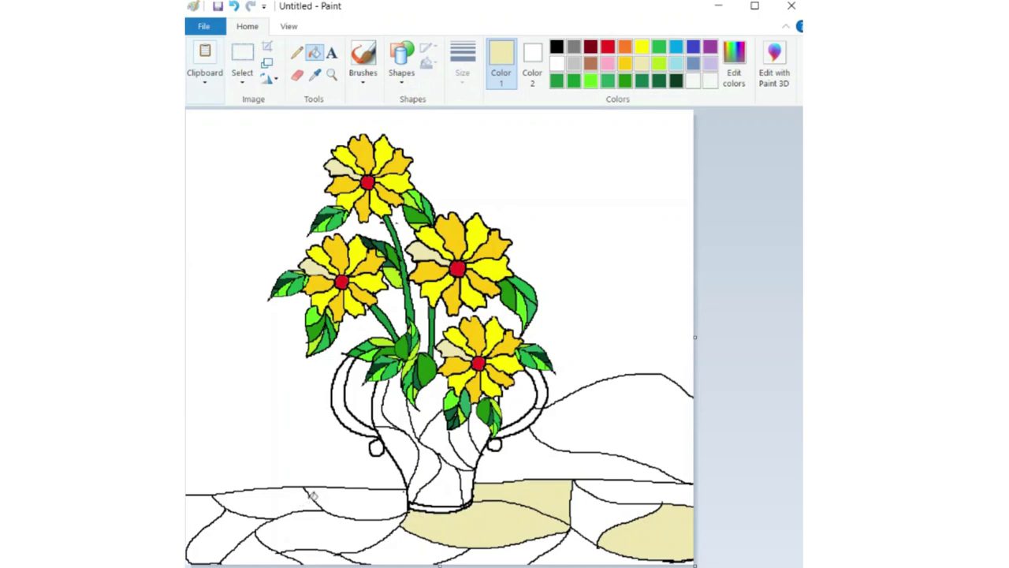
key("ctrl+z")
left_click(402, 549)
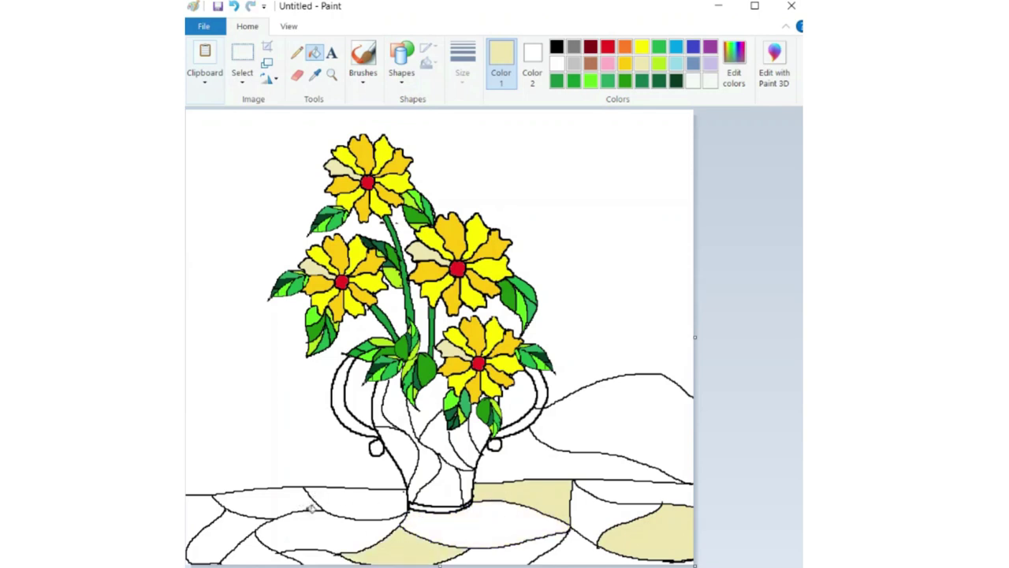
left_click(286, 501)
left_click(284, 539)
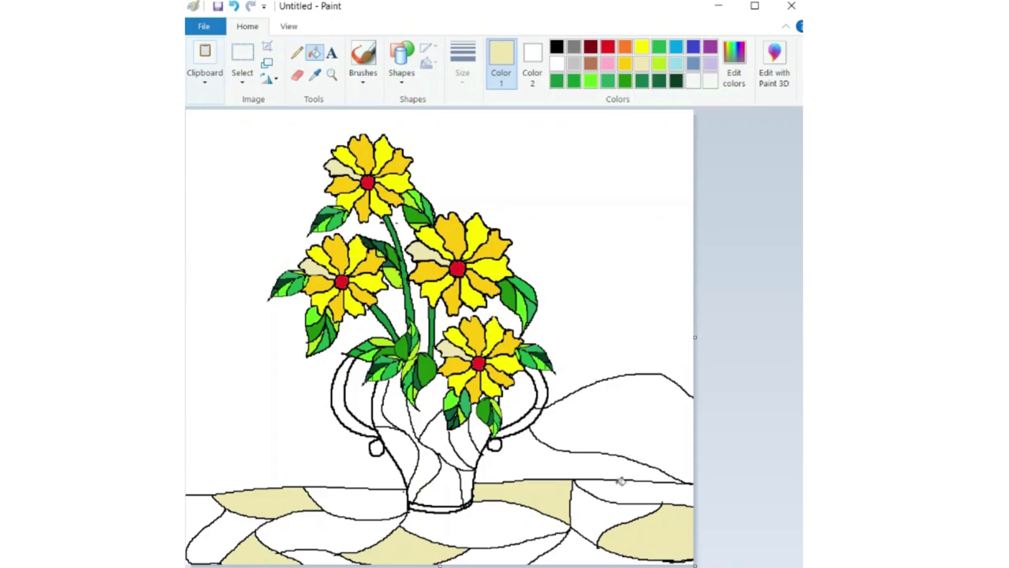
Mix a custom pale beige (RGB 238, 223, 200), try it on the narrow tabletop section at the far right, and undo that fill.
left_click(733, 57)
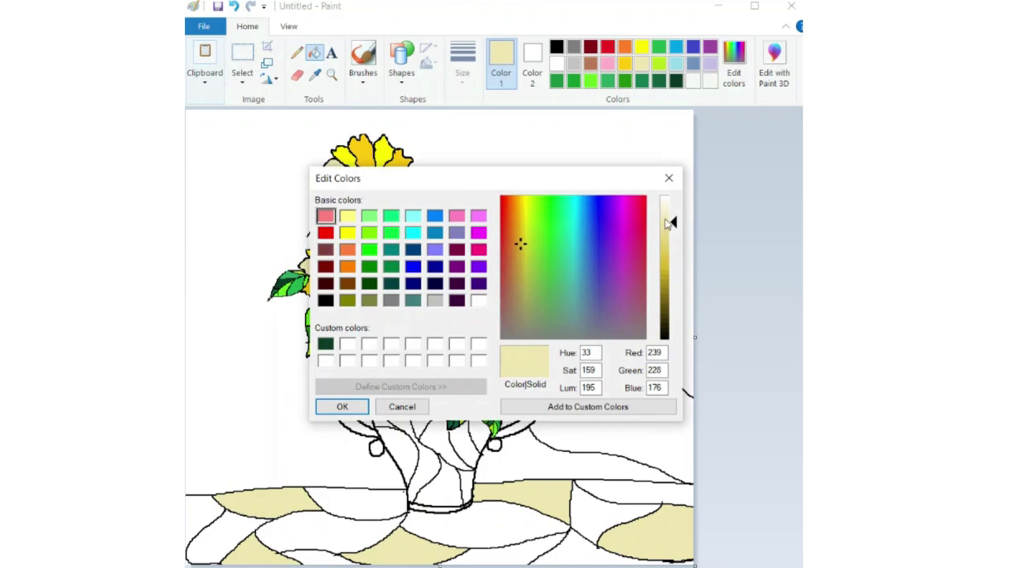
left_click(669, 213)
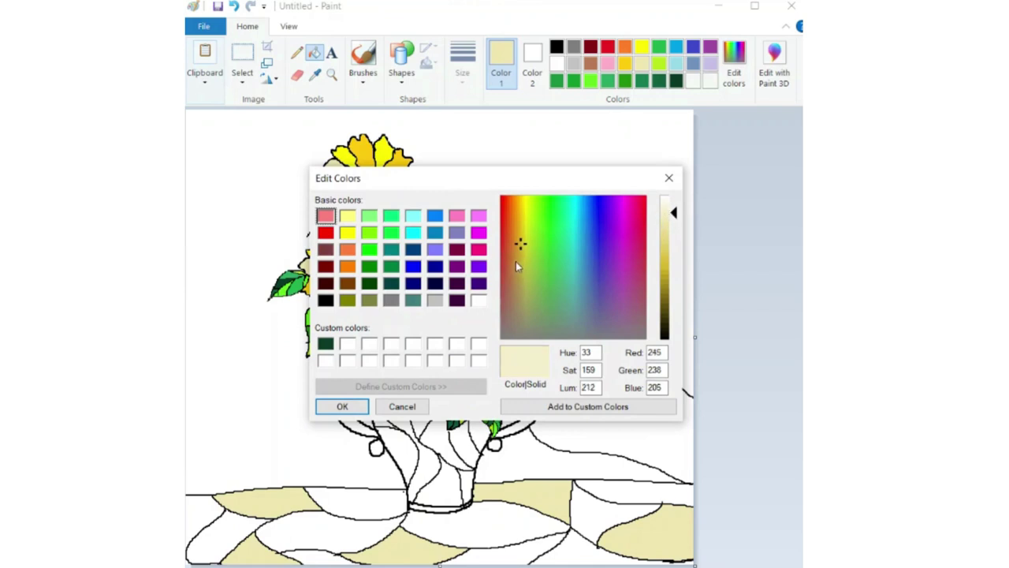
left_click(515, 261)
left_click(669, 216)
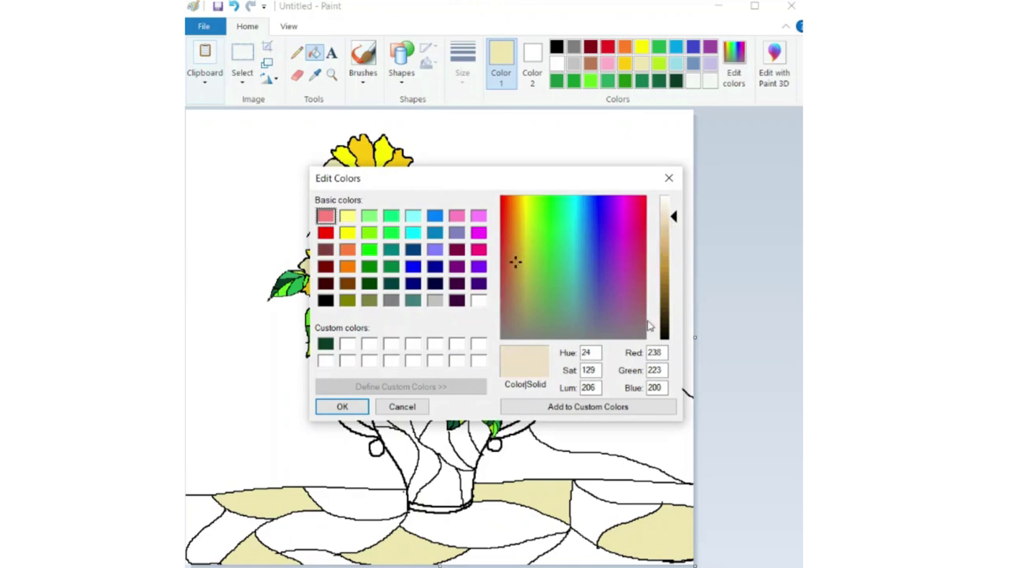
left_click(588, 406)
left_click(342, 406)
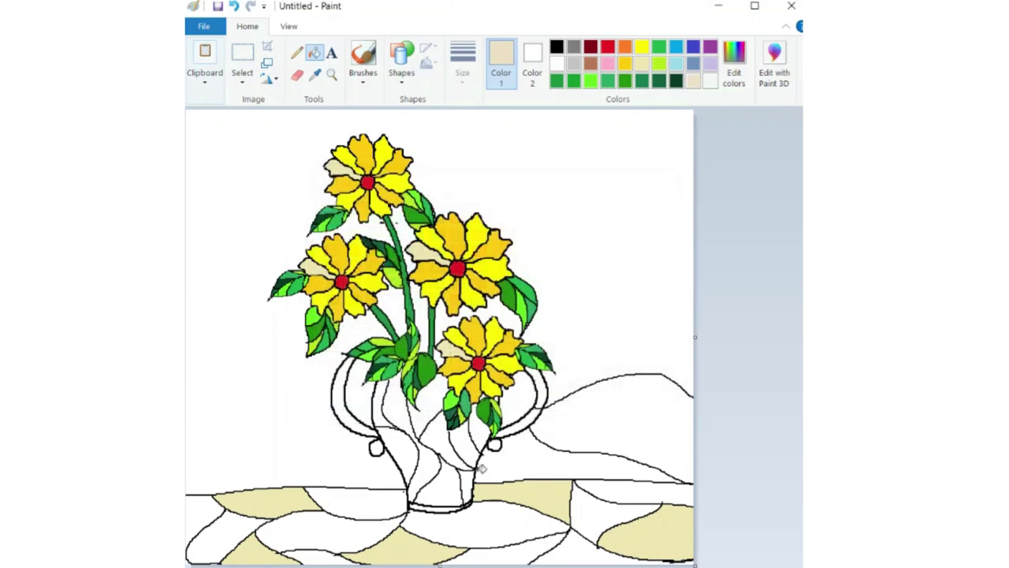
left_click(641, 489)
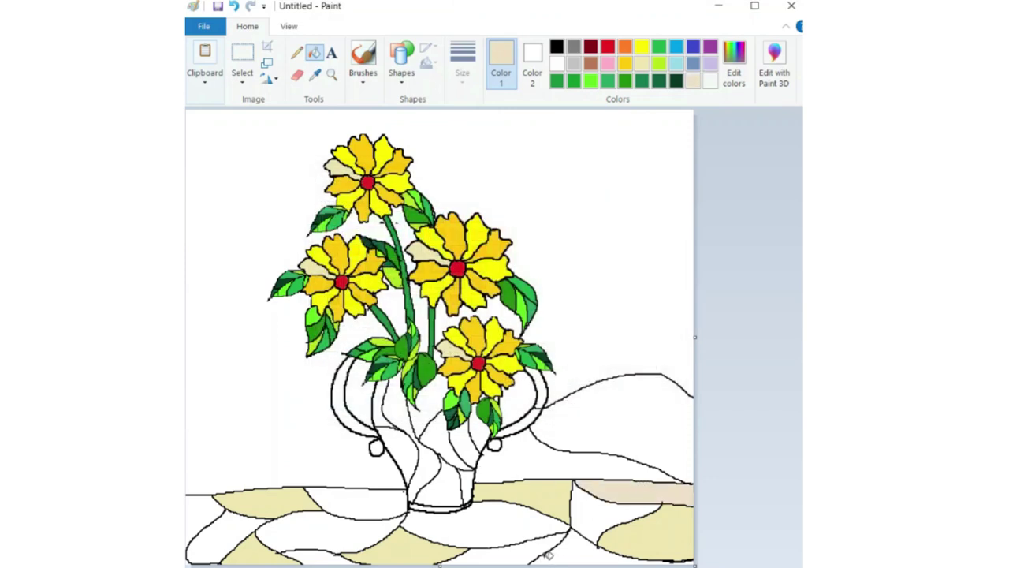
key("ctrl+z")
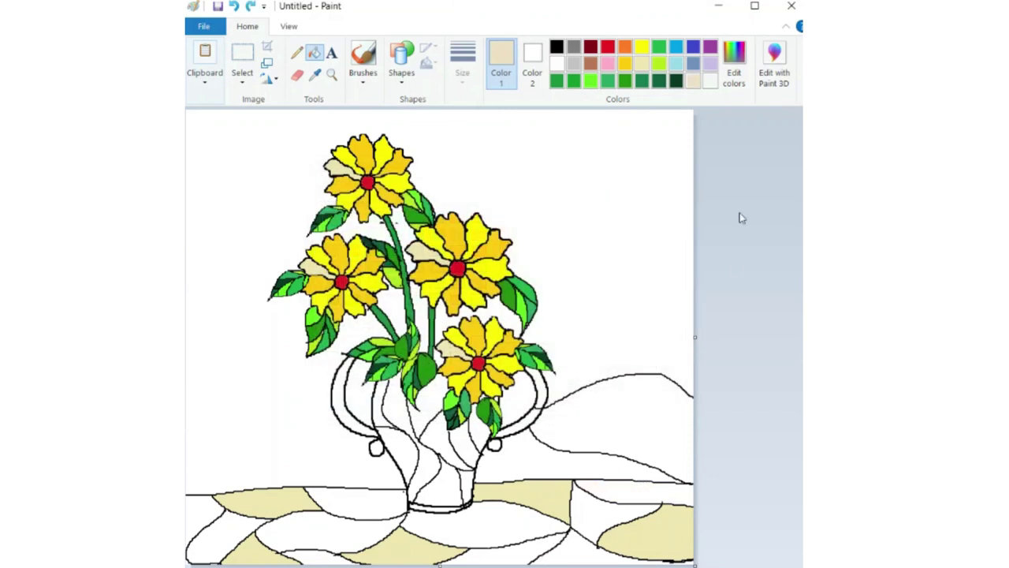
Darken the pale beige to RGB 228, 204, 167 and add it to the custom colours.
left_click(734, 64)
left_click(670, 229)
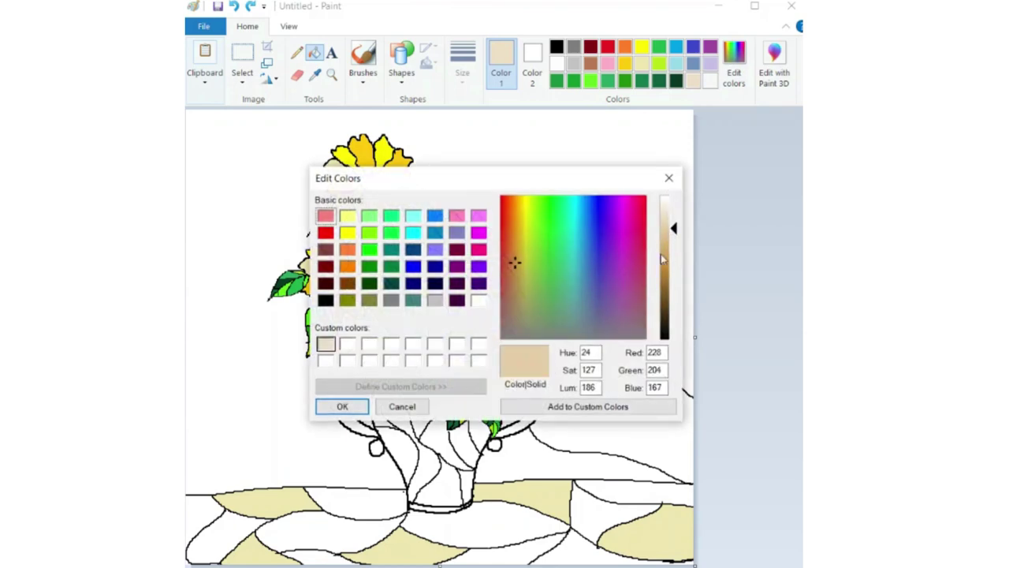
left_click(572, 407)
left_click(343, 406)
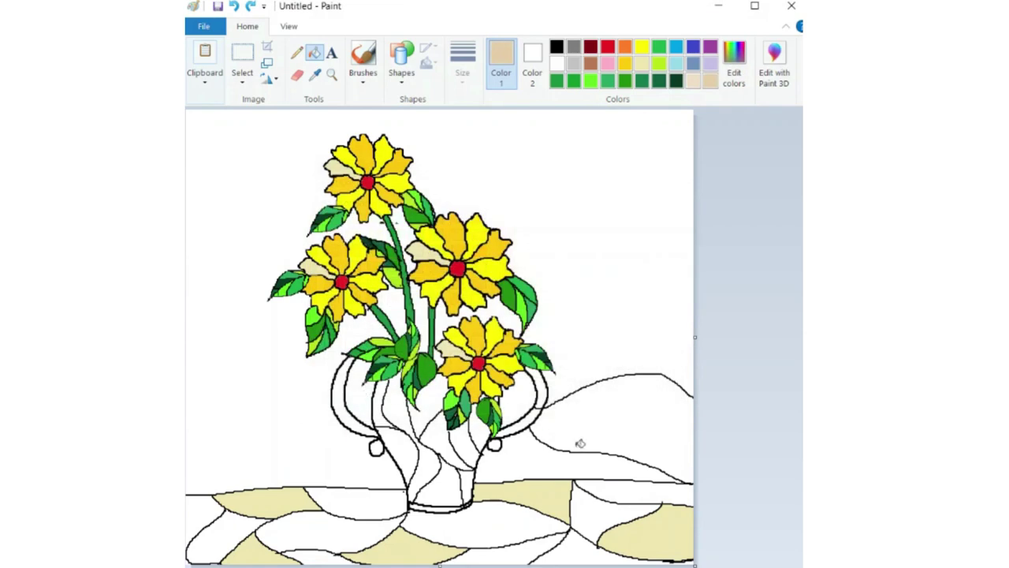
Fill six white tabletop sections with the darker beige, including the one directly in front of the vase and the far-left one.
left_click(614, 484)
left_click(514, 527)
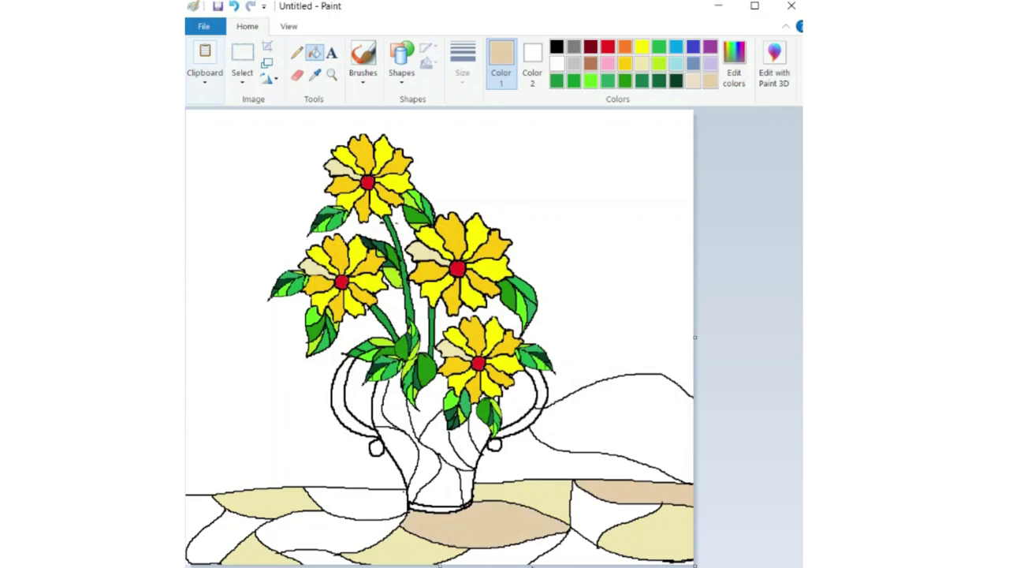
left_click(574, 547)
left_click(358, 500)
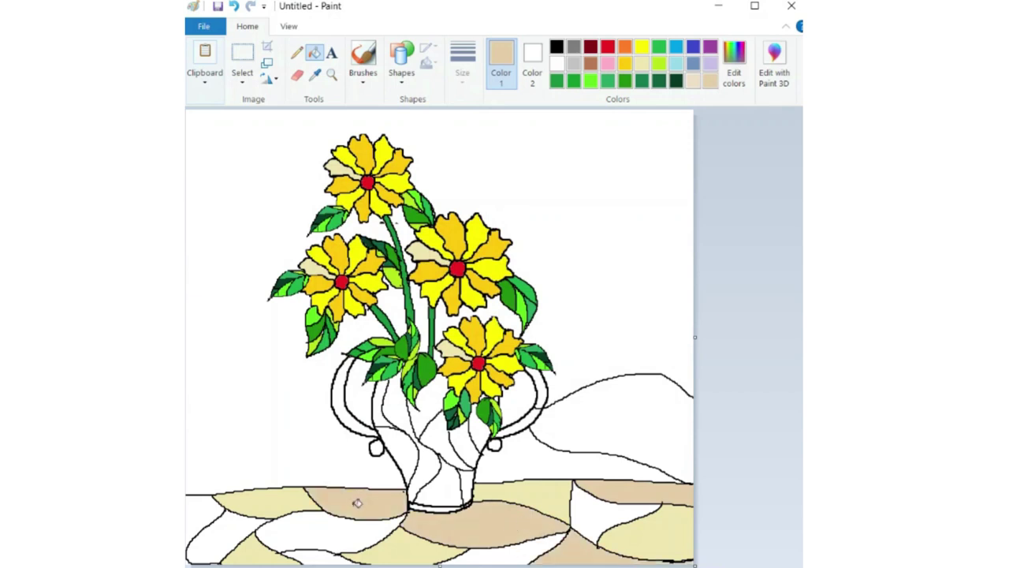
left_click(329, 554)
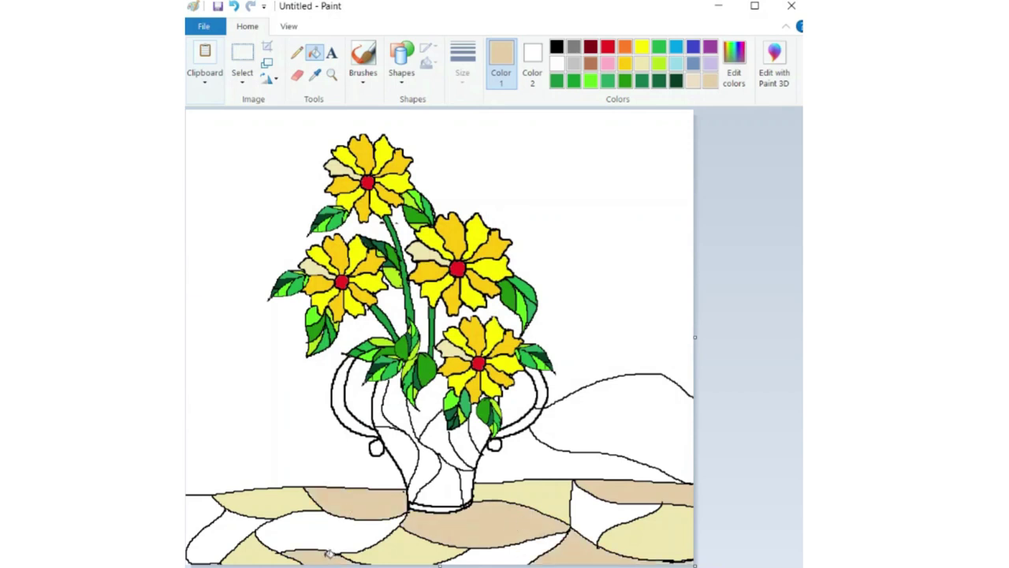
left_click(206, 517)
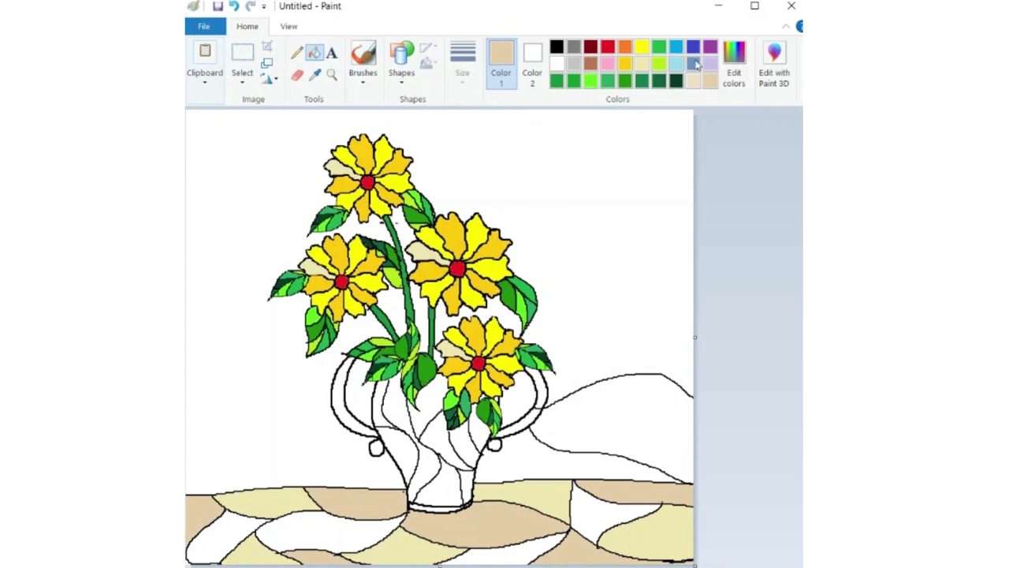
Mix a medium brown with RGB 184, 148, 107 and add it to the custom colours.
left_click(739, 55)
left_click_drag(661, 265, 660, 267)
left_click(514, 290)
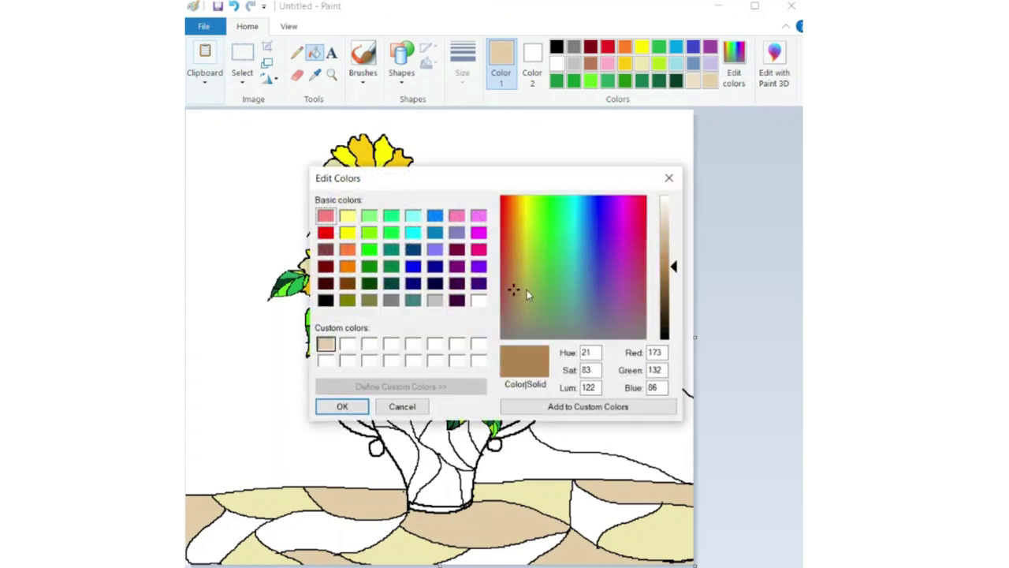
left_click(666, 239)
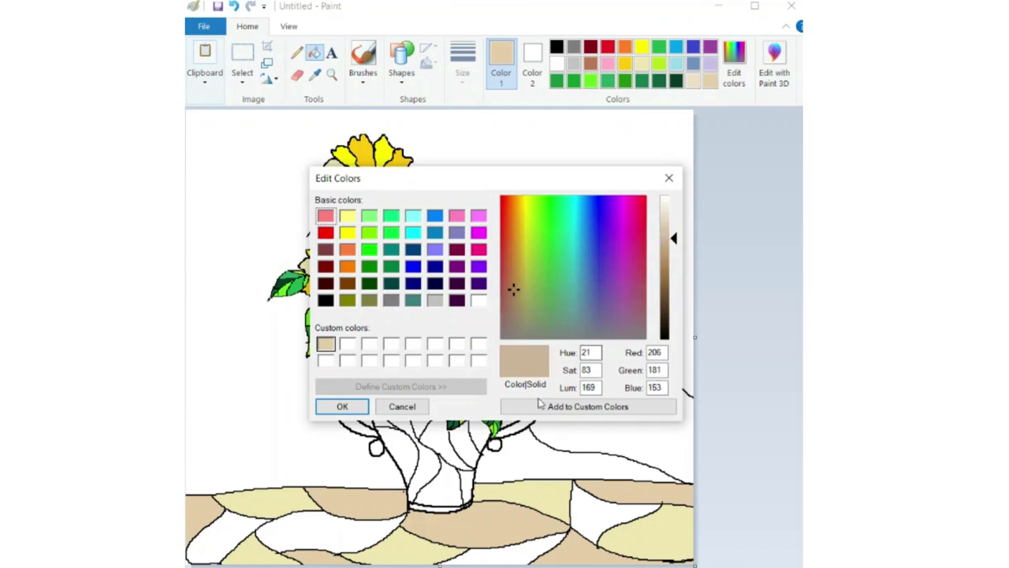
left_click_drag(667, 251, 667, 217)
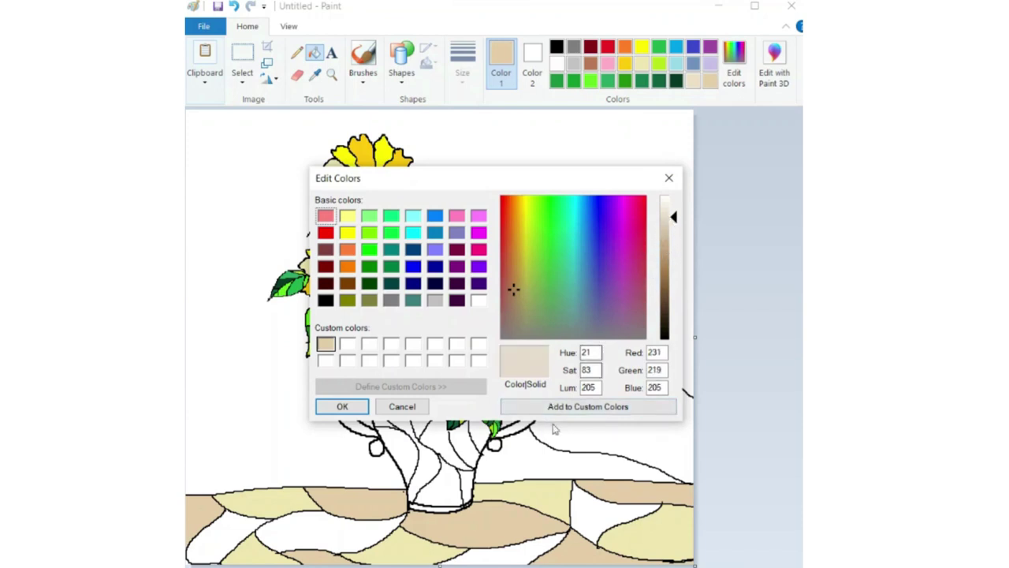
left_click(667, 258)
left_click(565, 409)
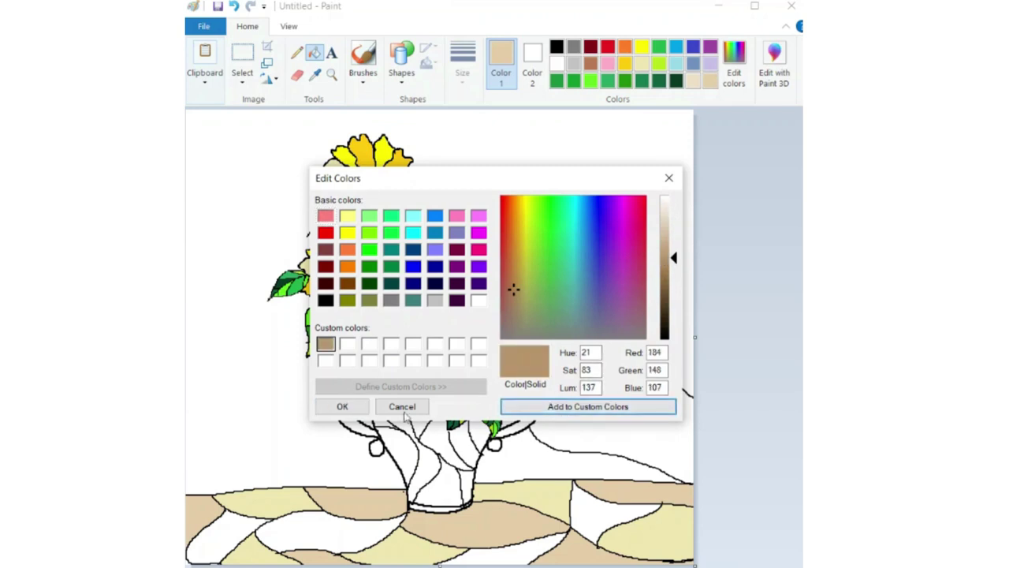
left_click(342, 407)
Fill the four remaining white tabletop sections with the medium brown.
left_click(601, 495)
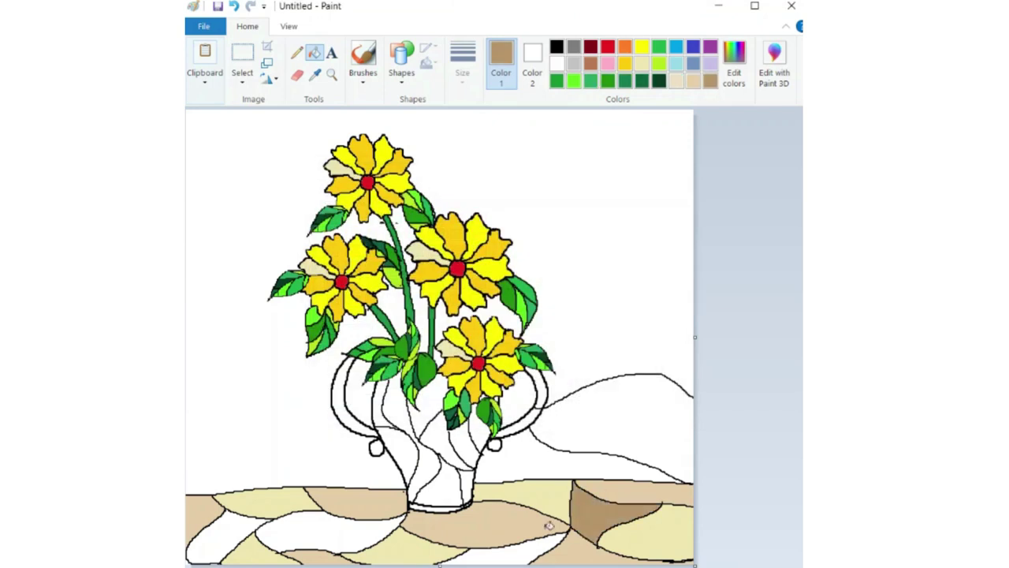
left_click(493, 551)
left_click(352, 525)
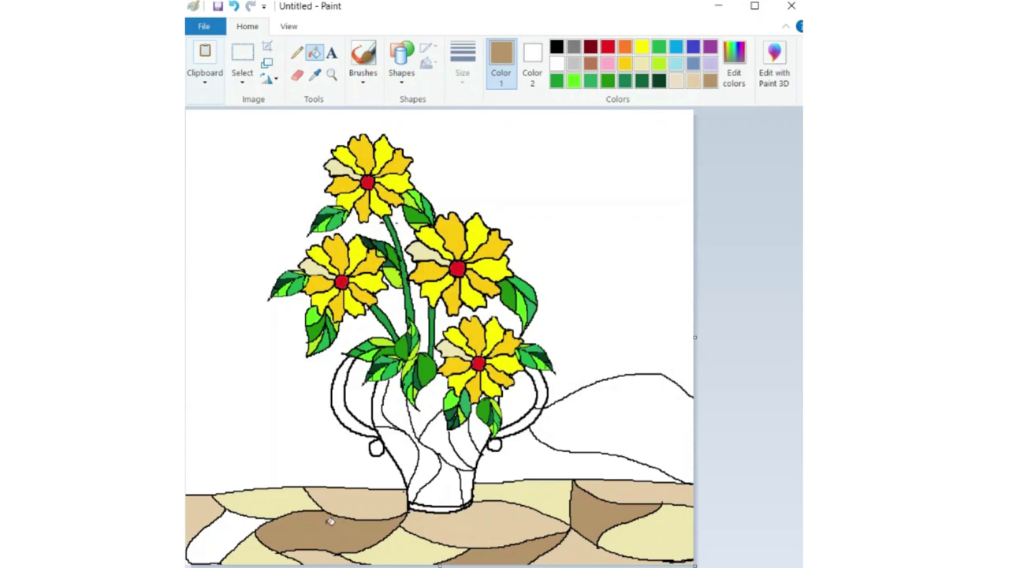
left_click(226, 534)
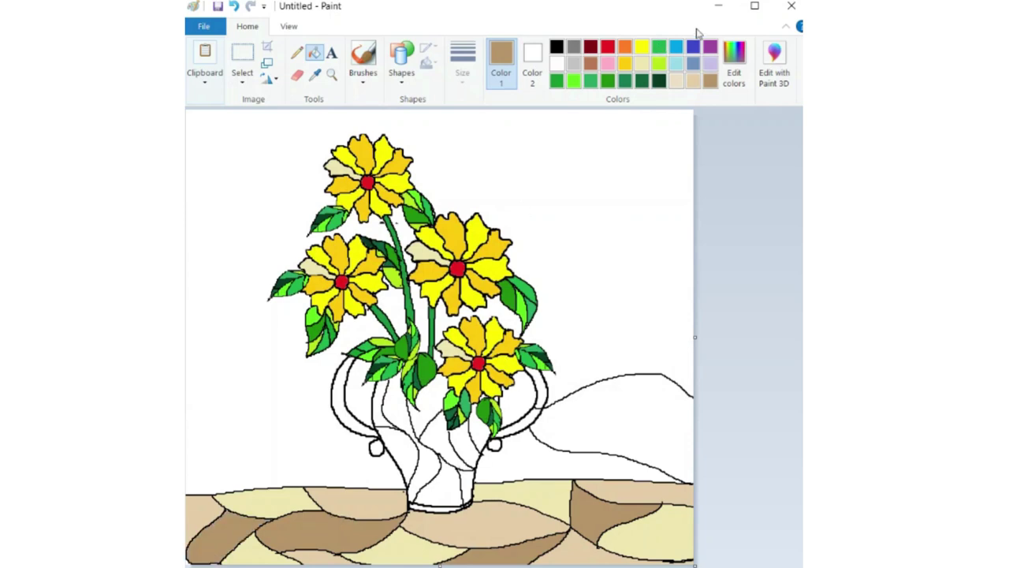
Add a reddish brown (RGB 128, 64, 64) and a lighter shade of it (RGB 176, 98, 98) to the custom colours.
left_click(735, 63)
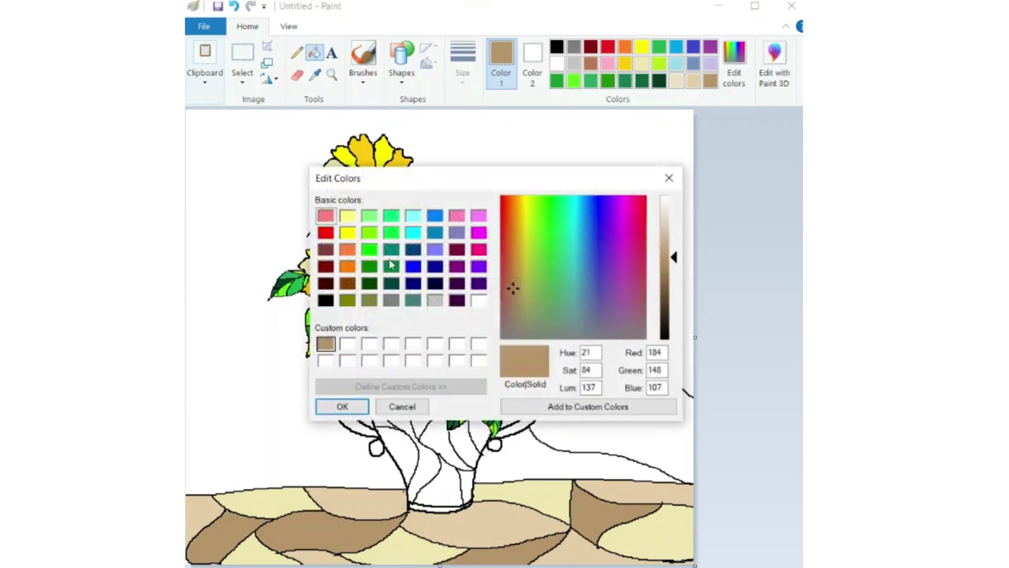
left_click(329, 253)
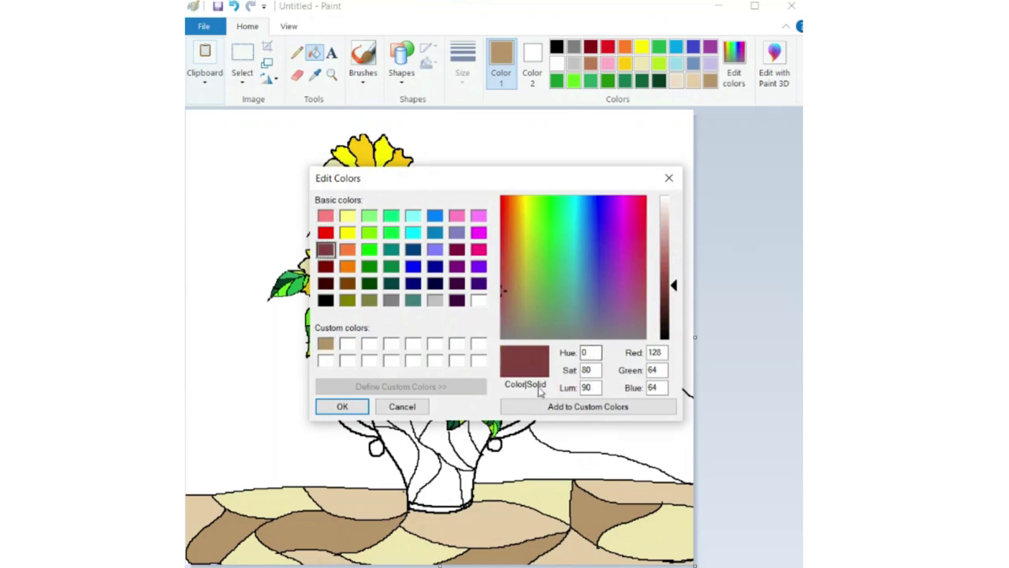
left_click(524, 407)
left_click(359, 413)
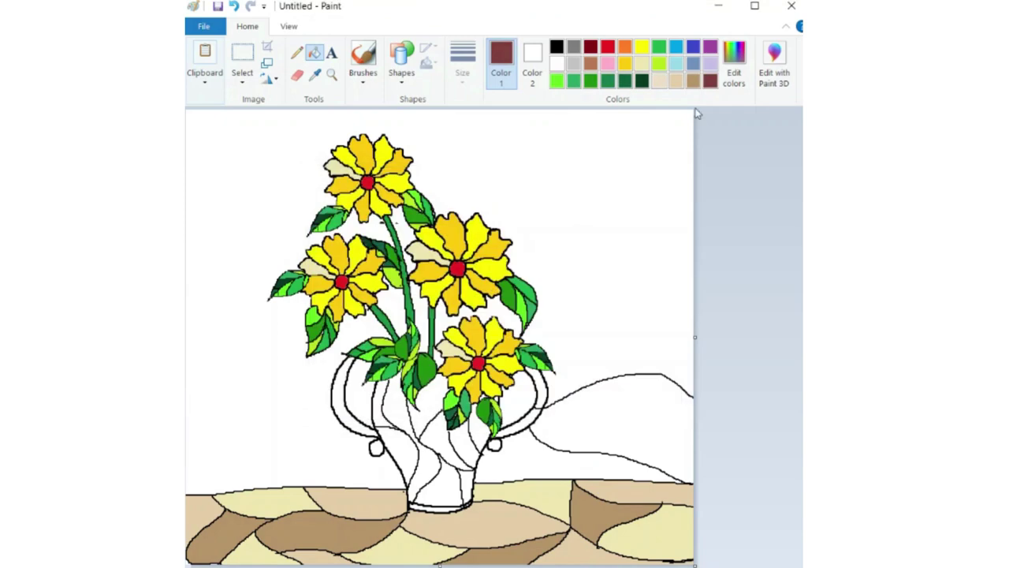
left_click(721, 85)
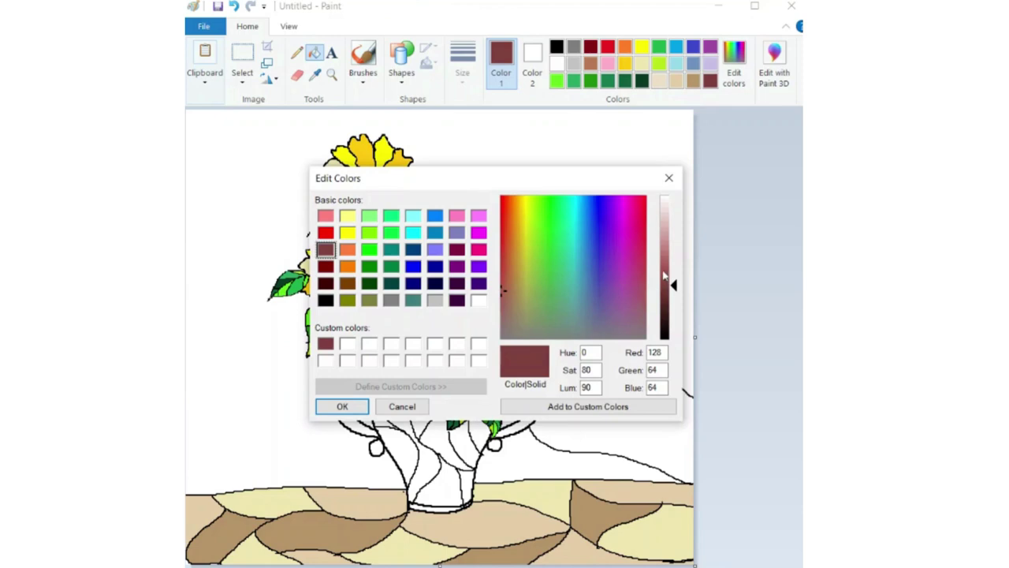
left_click_drag(664, 276, 666, 261)
left_click(514, 407)
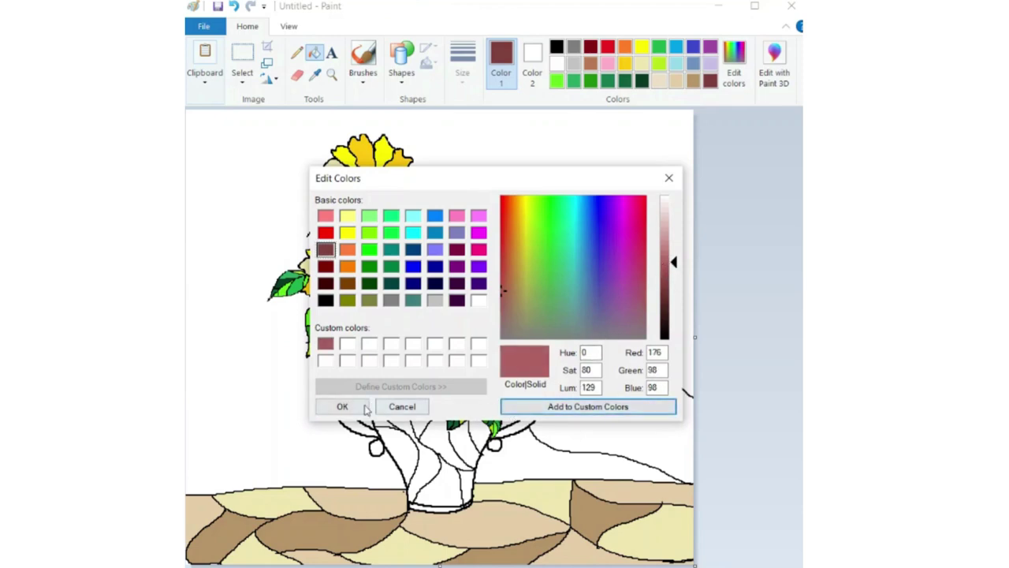
left_click(342, 406)
Mix a dusty pink (RGB 206, 159, 159) and a very dark brown (RGB 47, 23, 23) as custom colours.
left_click(734, 63)
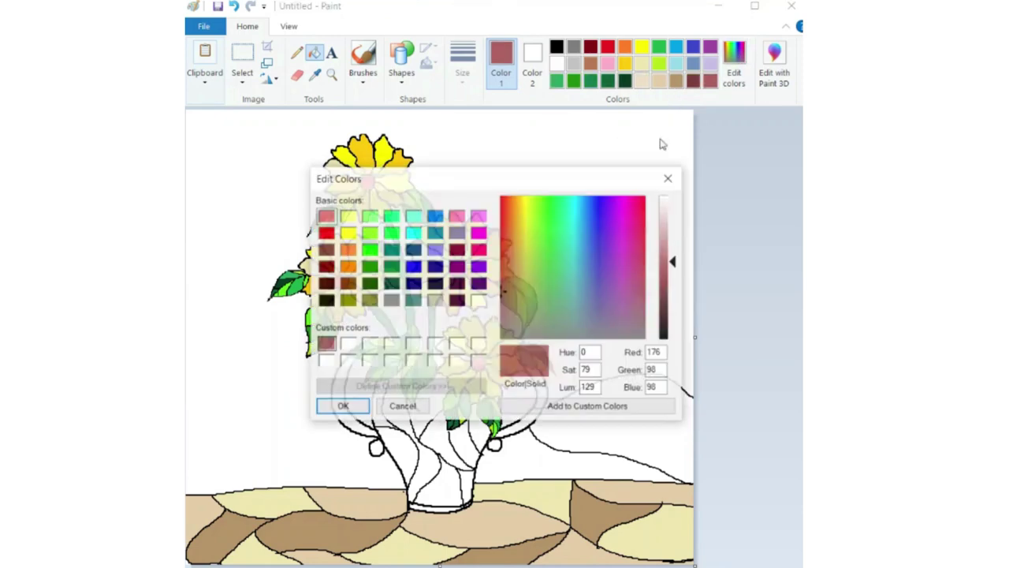
left_click(669, 237)
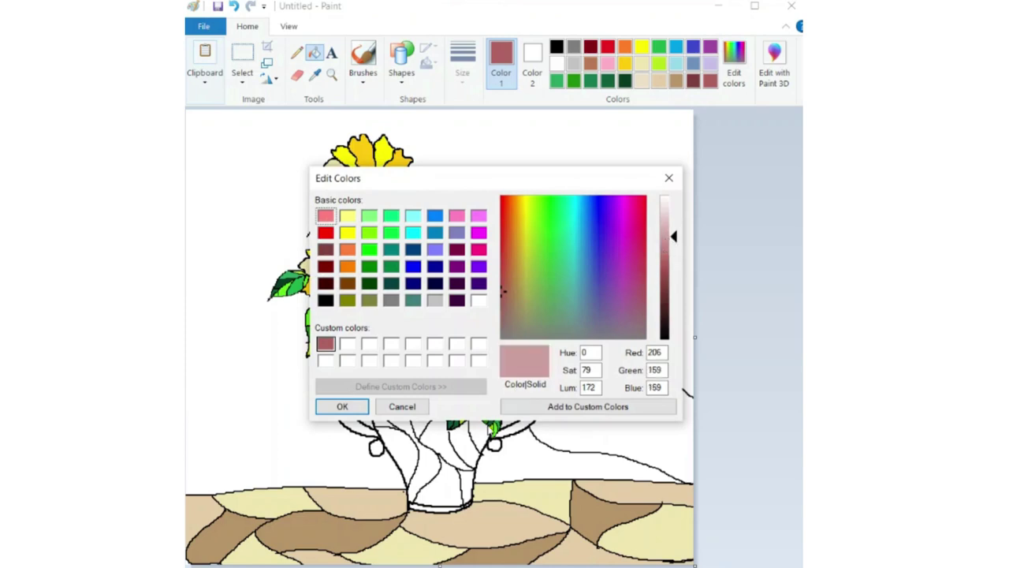
left_click(513, 407)
left_click(342, 406)
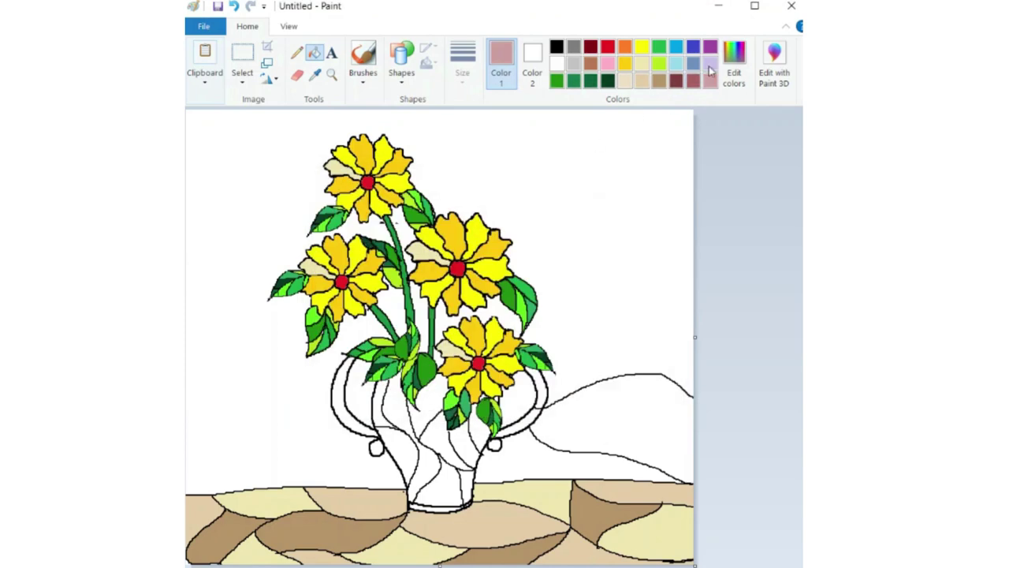
left_click(733, 63)
left_click(670, 322)
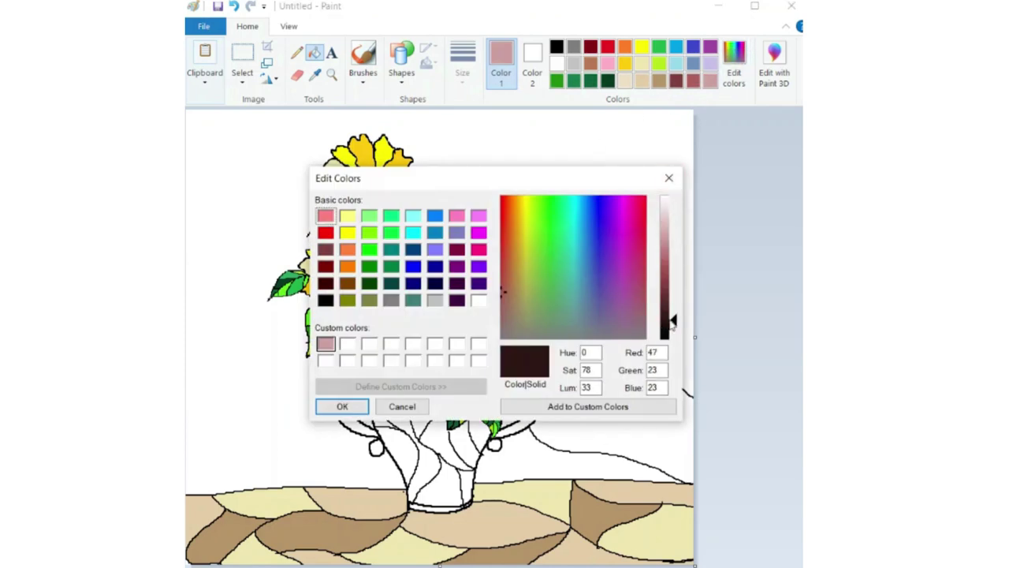
left_click(563, 408)
left_click(344, 405)
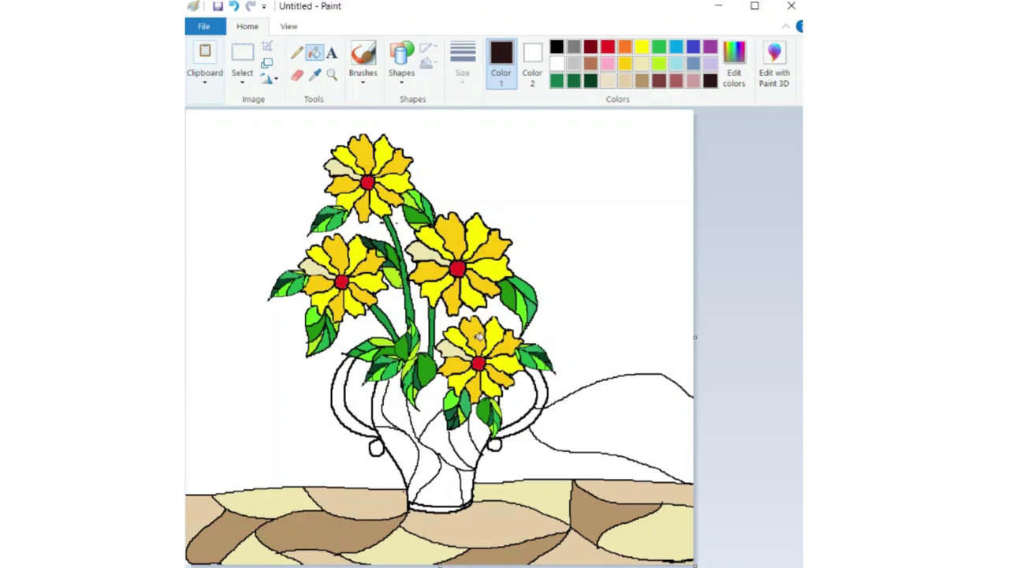
Fill the vase's upper middle section, the lower section above the base and both handles with the very dark brown.
left_click(428, 410)
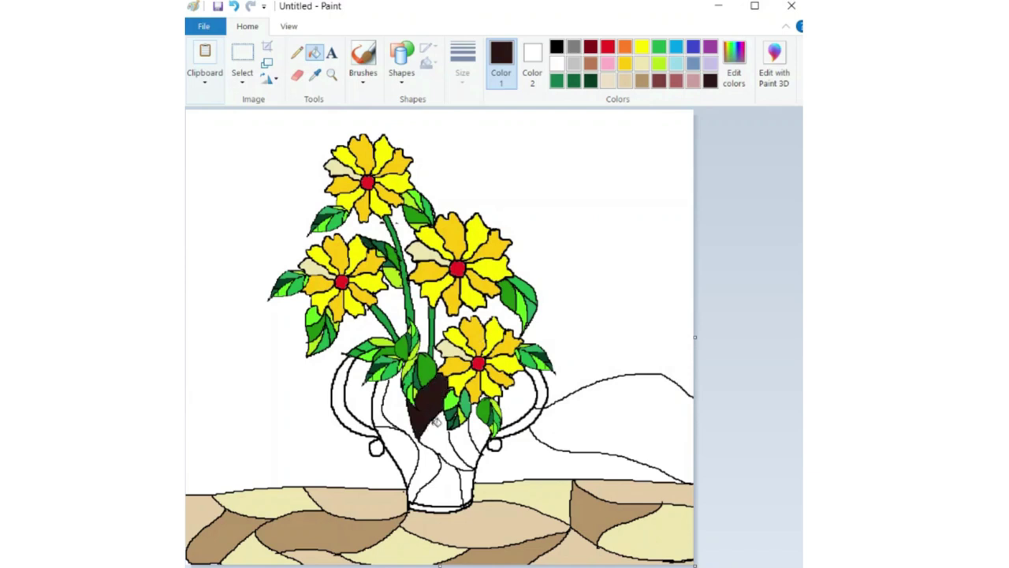
left_click(448, 478)
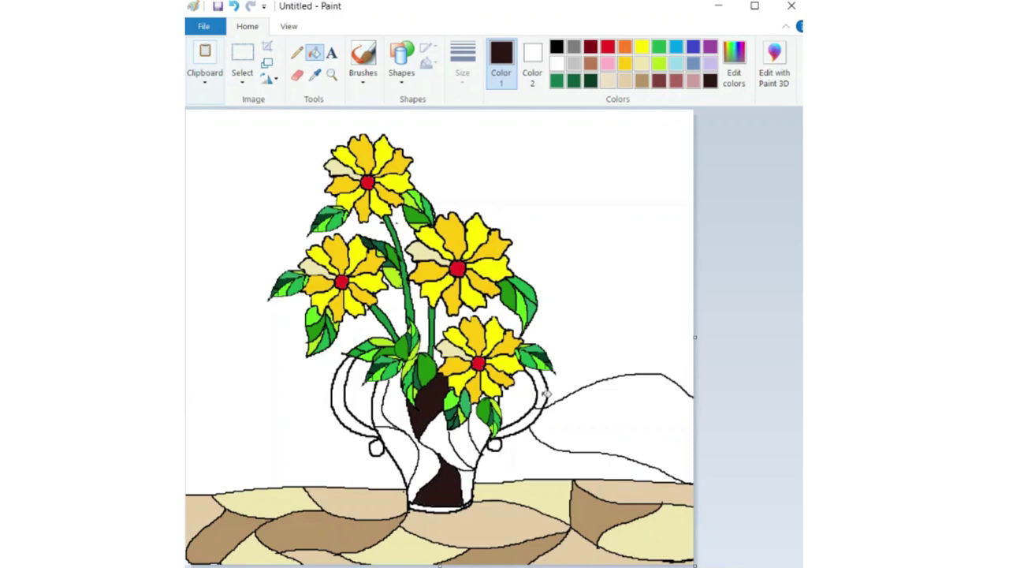
left_click(544, 392)
left_click(339, 392)
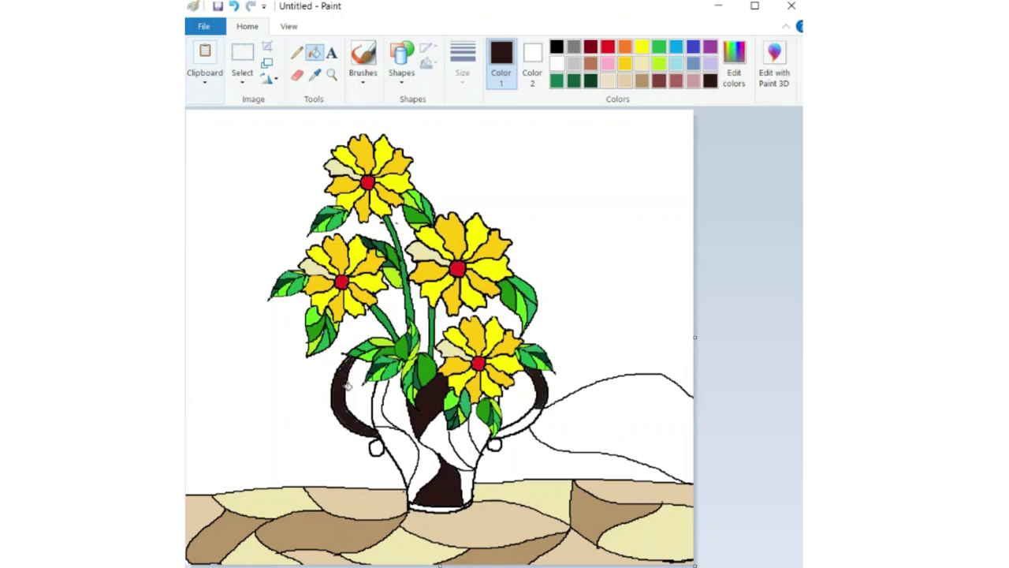
Fill the vase's long curving band from the upper left to the base and its upper right section with the lighter reddish brown.
left_click(676, 82)
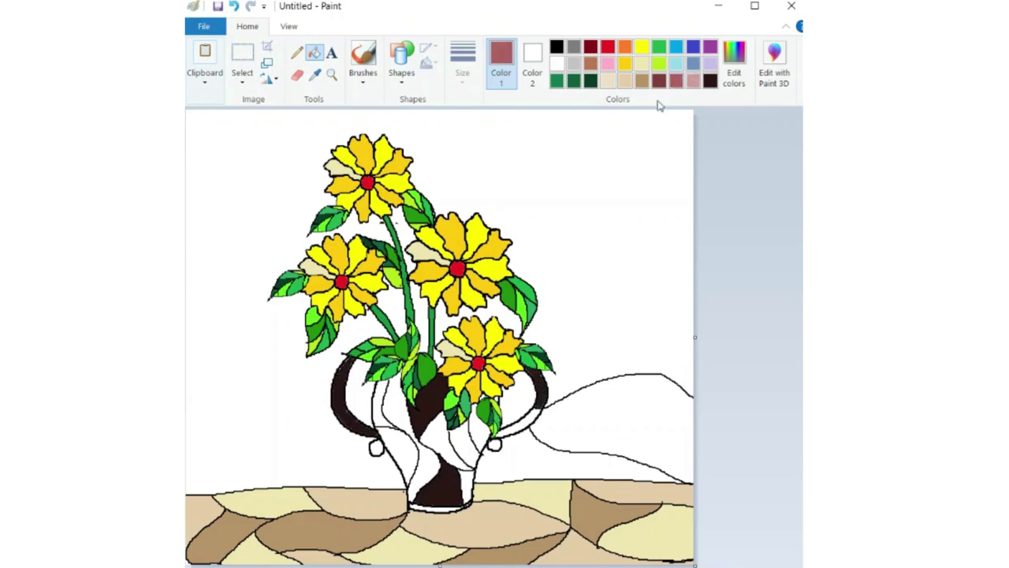
left_click(437, 442)
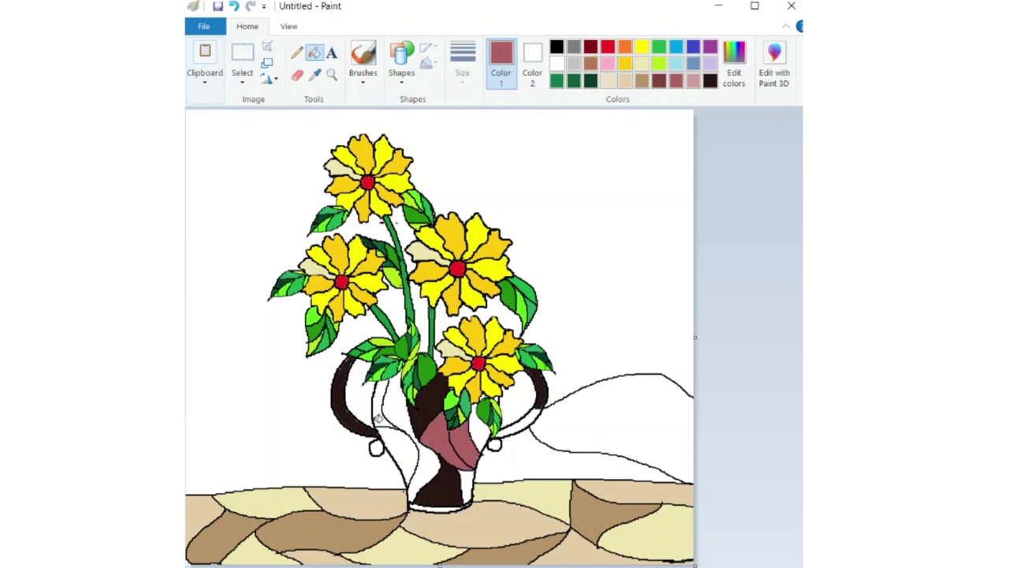
key("ctrl+z")
left_click(394, 402)
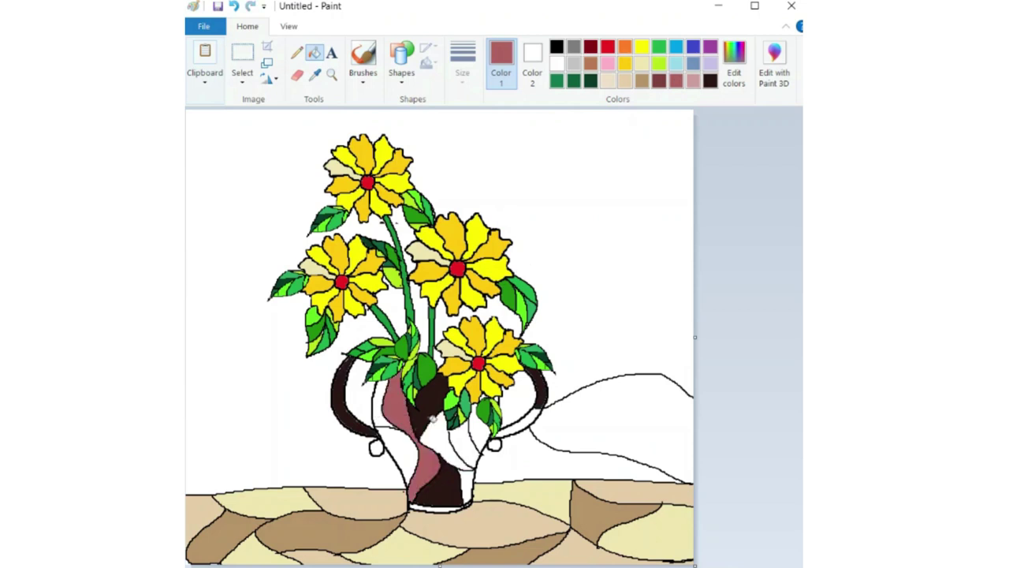
left_click(481, 430)
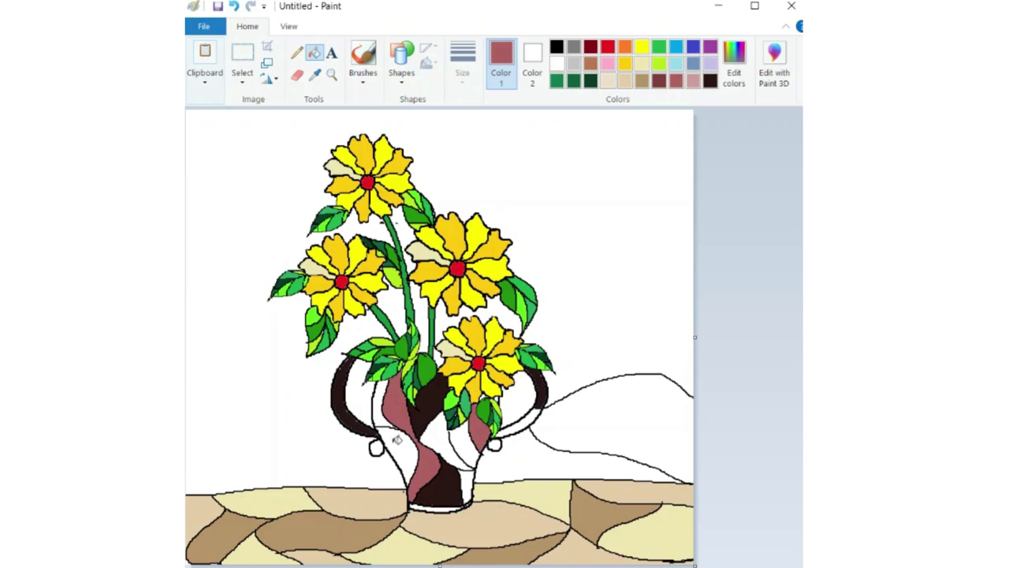
Fill the vase's lower left section and the small lower right section with the dusty pink.
left_click(694, 81)
left_click(404, 456)
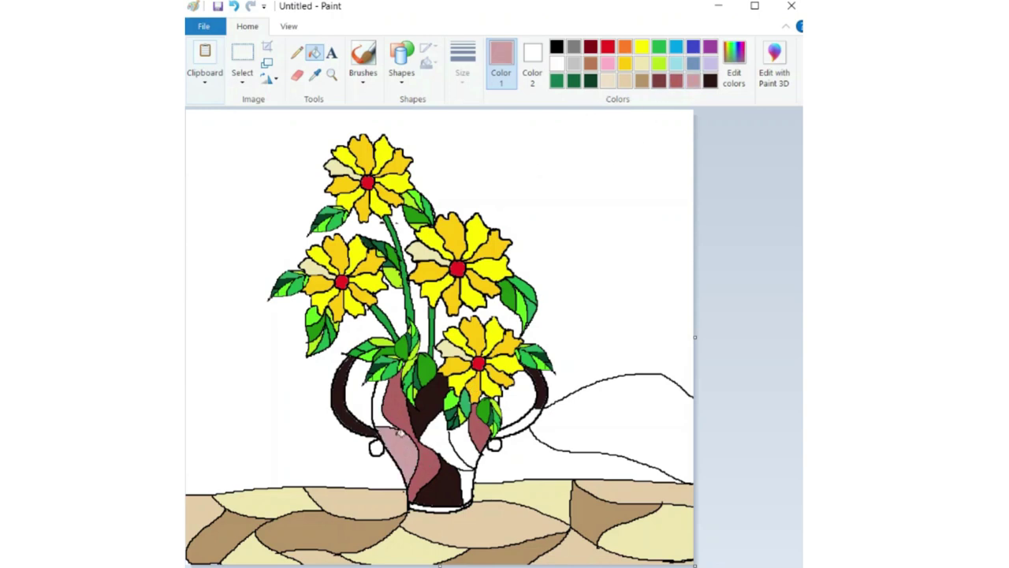
left_click(466, 480)
Fill the vase's middle right section, upper left edge section and base strip with the darker reddish brown.
left_click(302, 58)
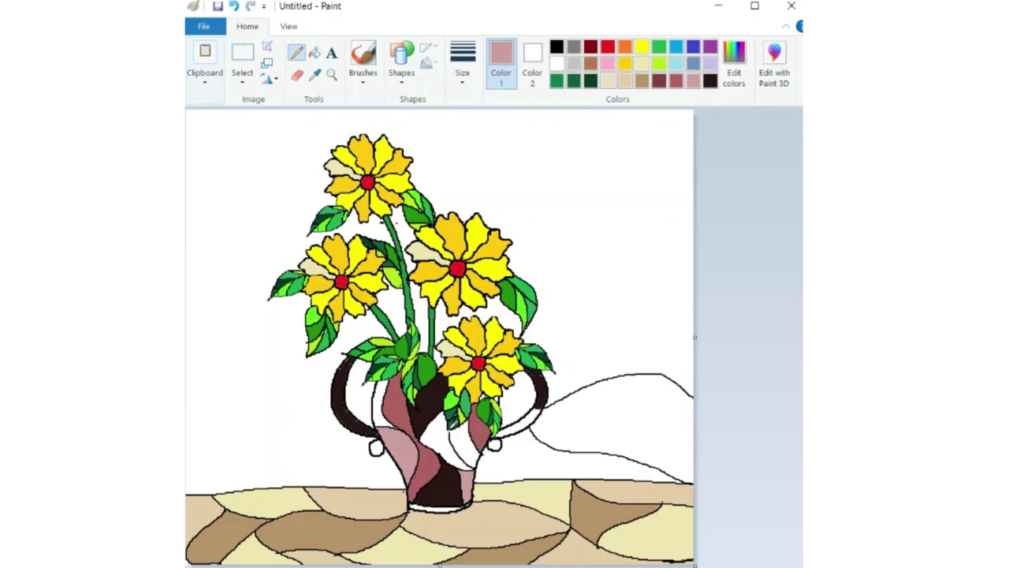
left_click(645, 81)
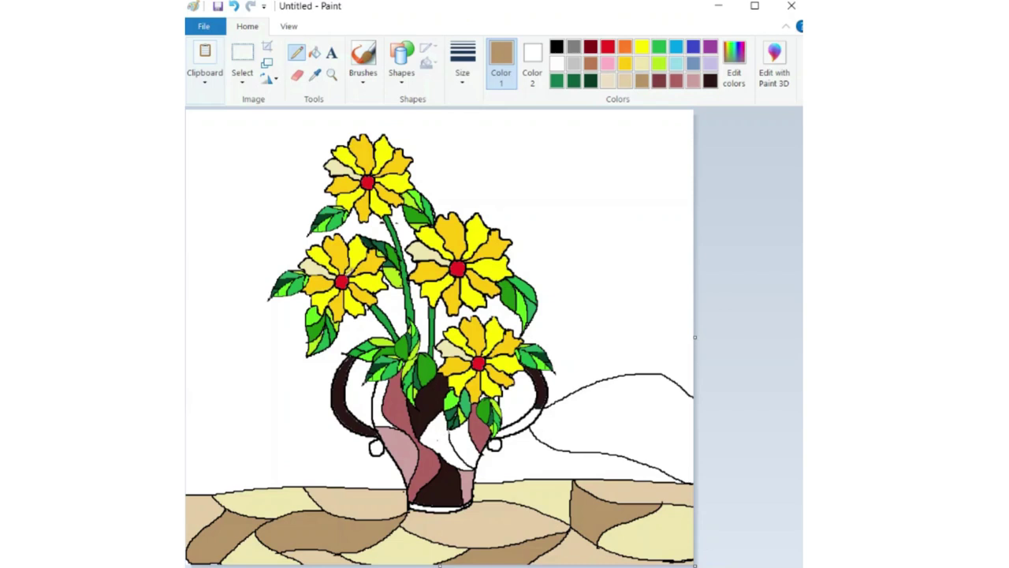
left_click(315, 53)
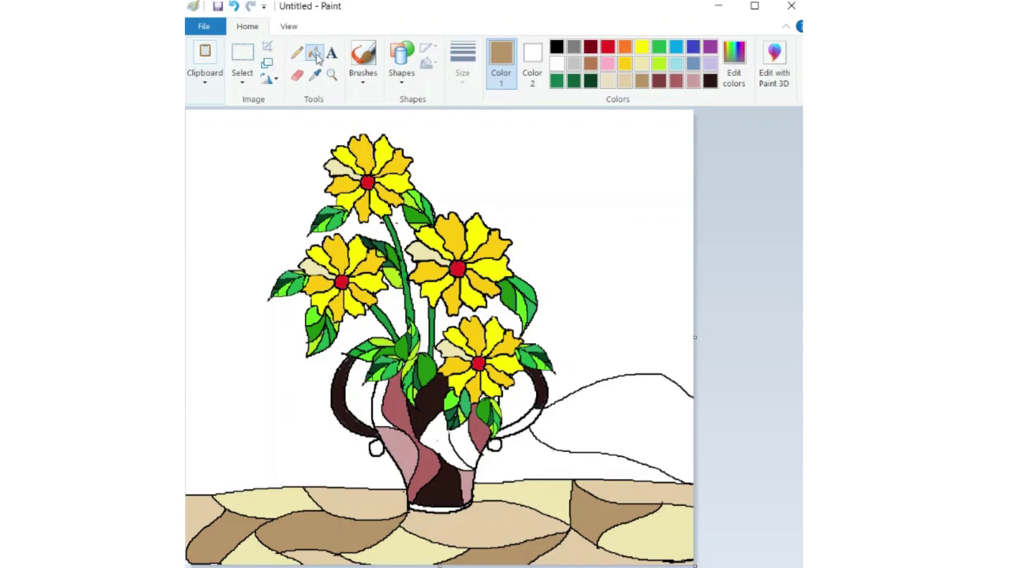
left_click(659, 81)
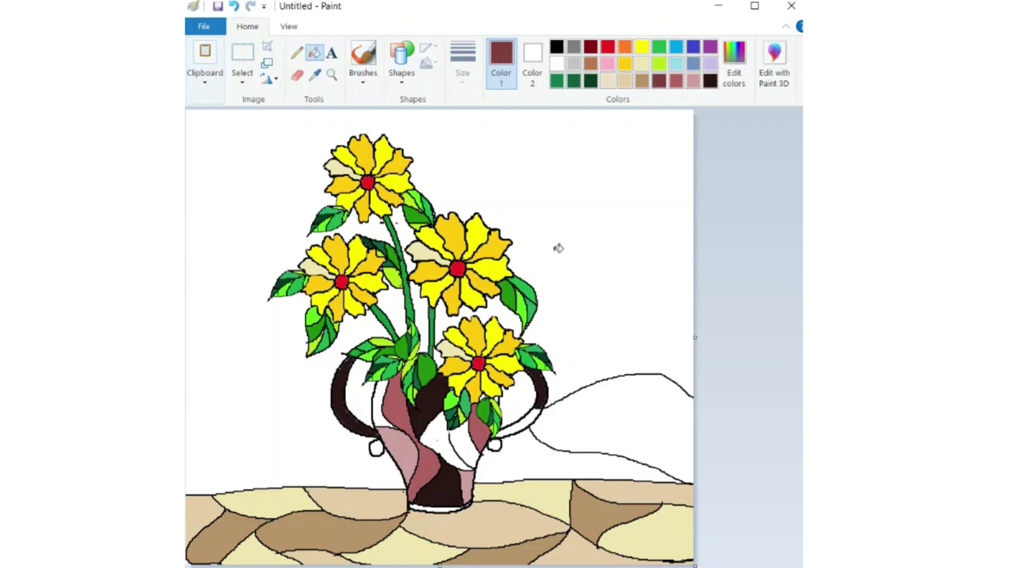
left_click(461, 461)
left_click(380, 405)
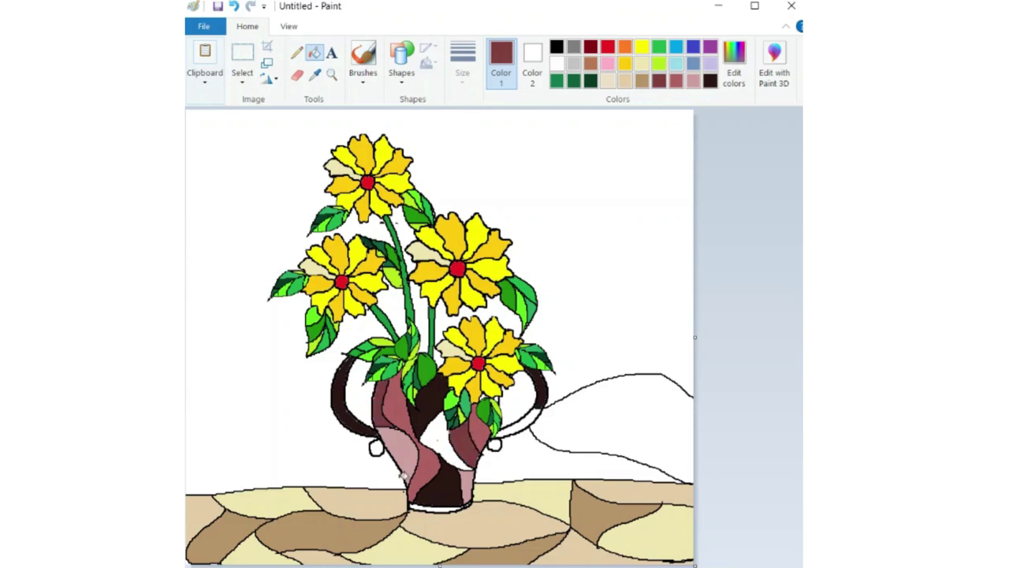
left_click(431, 507)
Fill the central vase section and the right handle's lower part with dusty pink, and both handle knobs with the darker reddish brown.
left_click(694, 81)
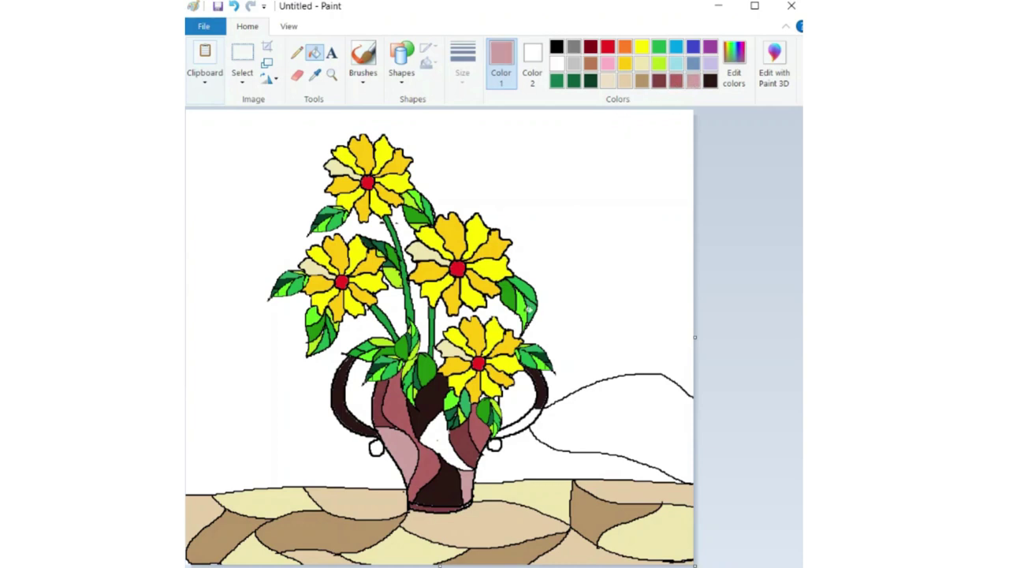
left_click(443, 433)
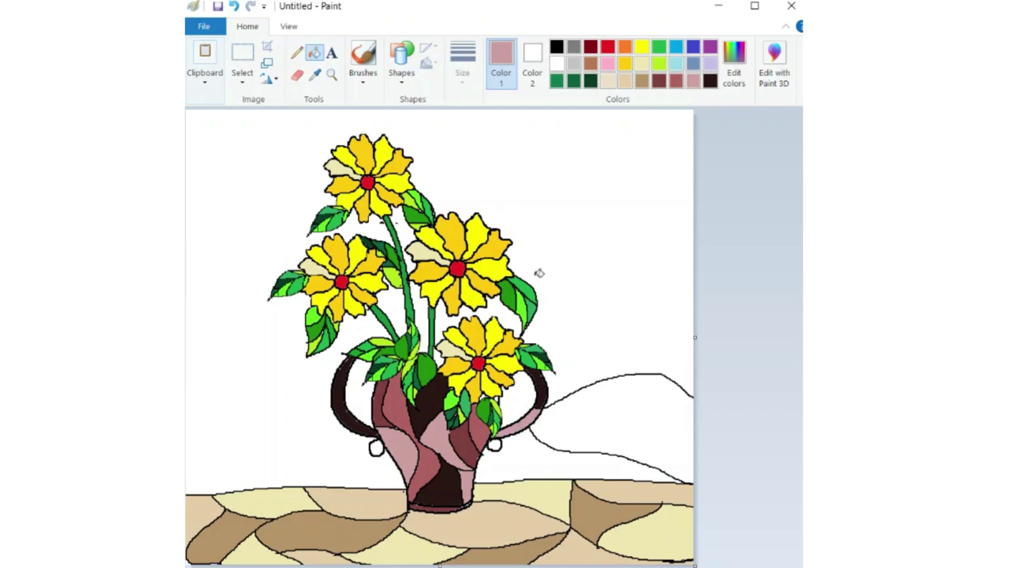
left_click(660, 82)
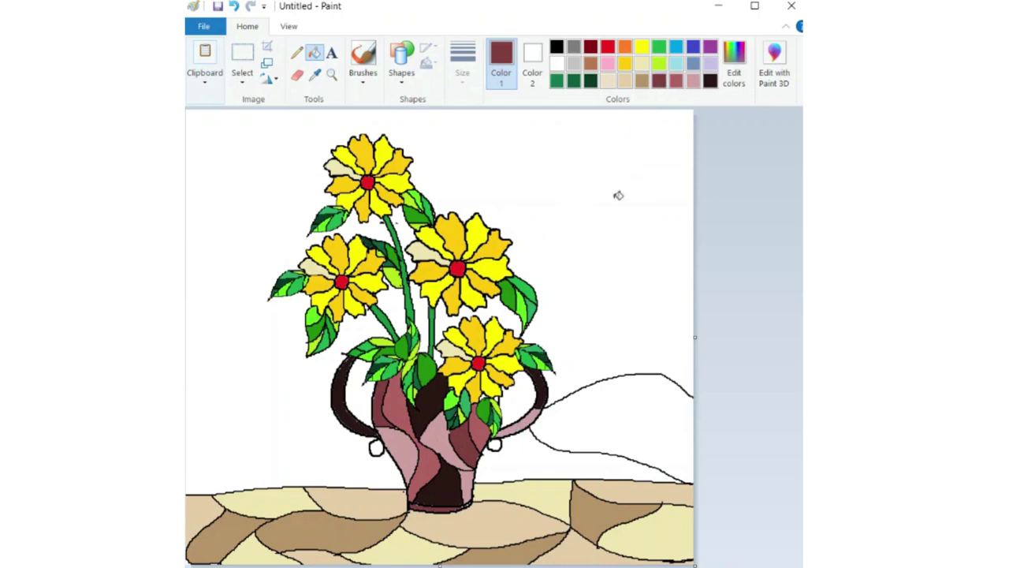
left_click(494, 445)
left_click(376, 447)
Draw black curved Pencil lines dividing the upper right background, running from the top flowers to the canvas edges.
left_click(297, 53)
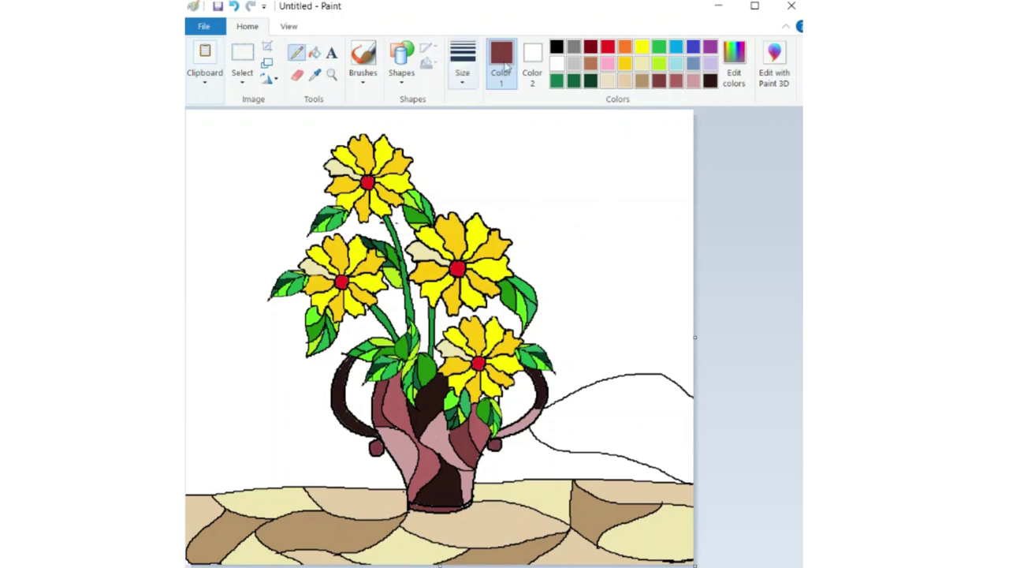
left_click(556, 49)
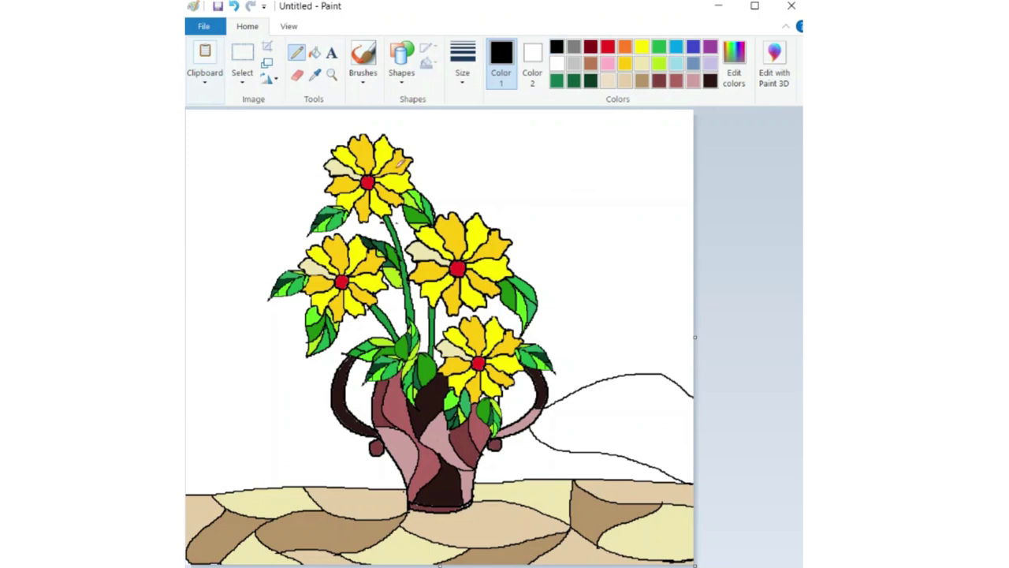
left_click_drag(414, 155, 478, 110)
mouse_move(432, 198)
left_mouse_down()
mouse_move(495, 130)
mouse_move(498, 108)
mouse_move(482, 140)
mouse_move(524, 144)
mouse_move(595, 108)
mouse_move(603, 141)
mouse_move(671, 170)
mouse_move(699, 200)
left_mouse_up()
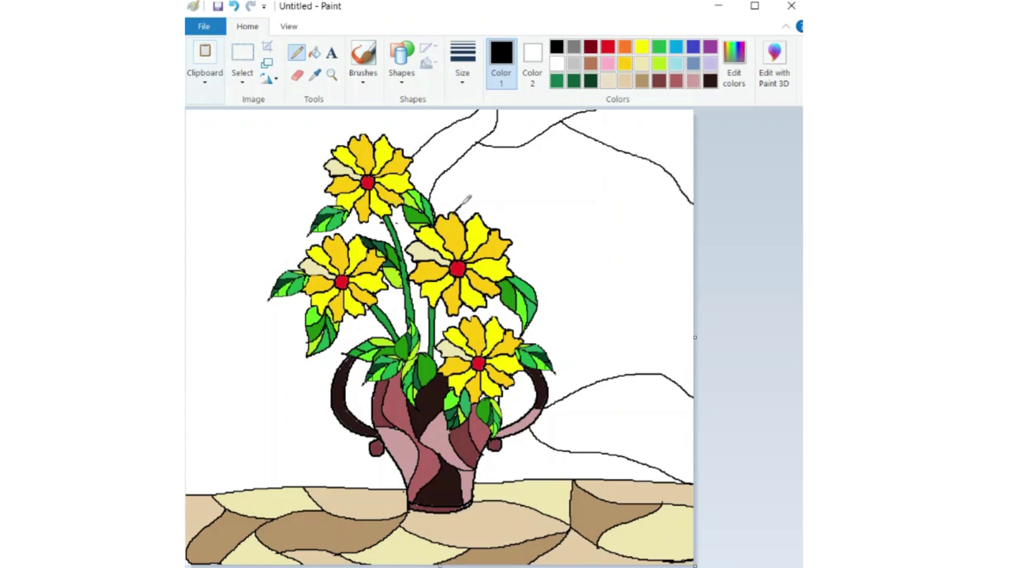
left_click_drag(463, 203, 516, 140)
mouse_move(486, 223)
left_mouse_down()
mouse_move(525, 208)
mouse_move(592, 206)
left_mouse_up()
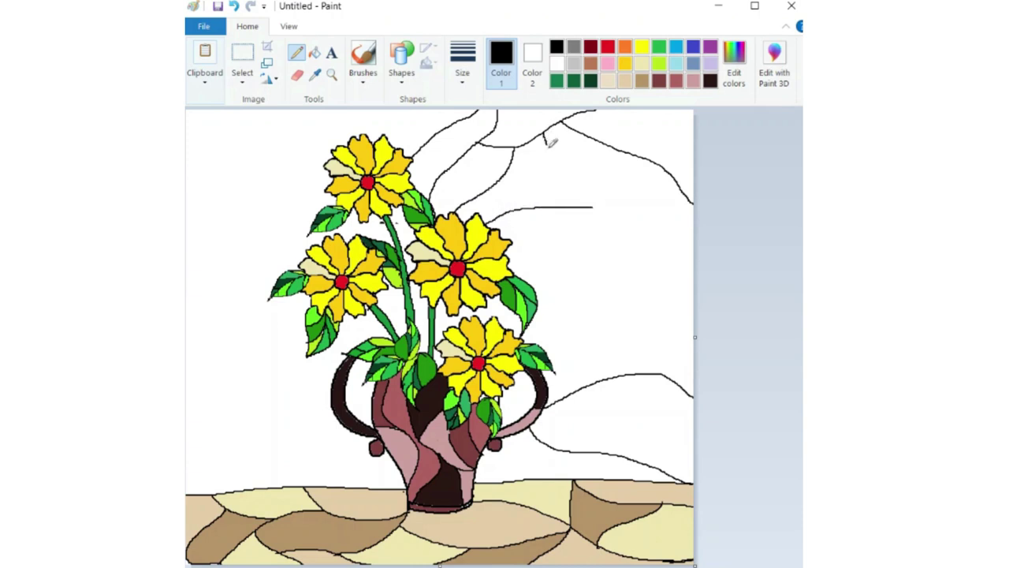
mouse_move(546, 138)
left_mouse_down()
mouse_move(611, 211)
mouse_move(630, 245)
mouse_move(629, 268)
left_mouse_up()
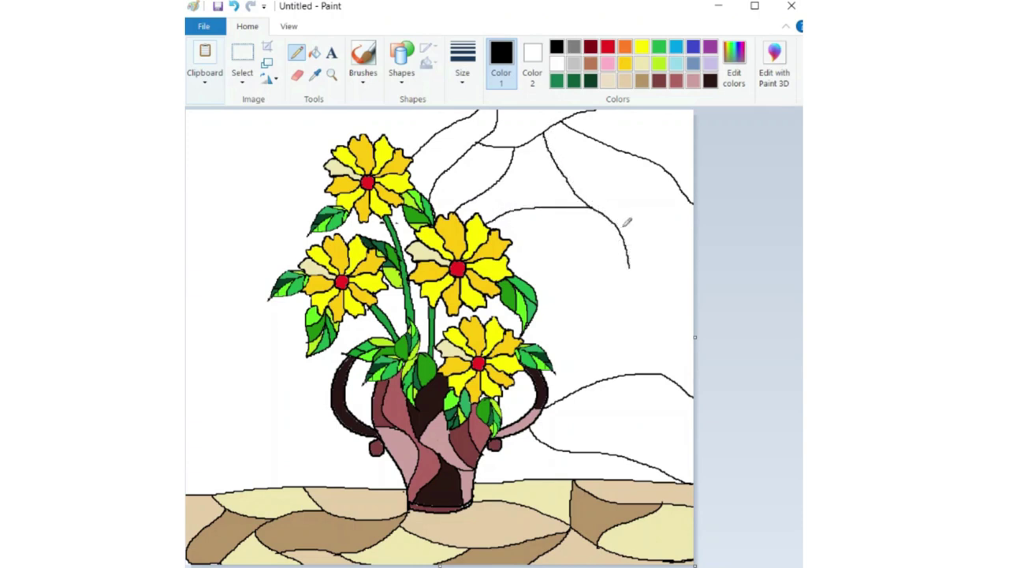
left_click_drag(622, 229, 694, 208)
Draw curved dividing lines across the background right of the middle and lower flowers, reaching the right edge and the existing hill curve.
mouse_move(514, 238)
left_mouse_down()
mouse_move(631, 306)
mouse_move(631, 262)
mouse_move(637, 305)
left_mouse_up()
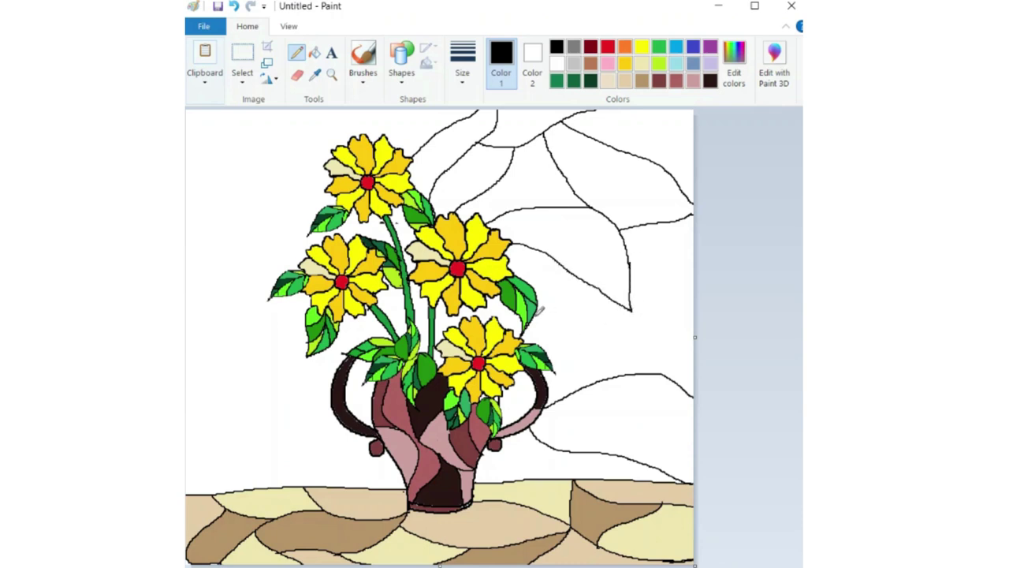
mouse_move(540, 312)
left_mouse_down()
mouse_move(584, 328)
mouse_move(625, 366)
left_mouse_up()
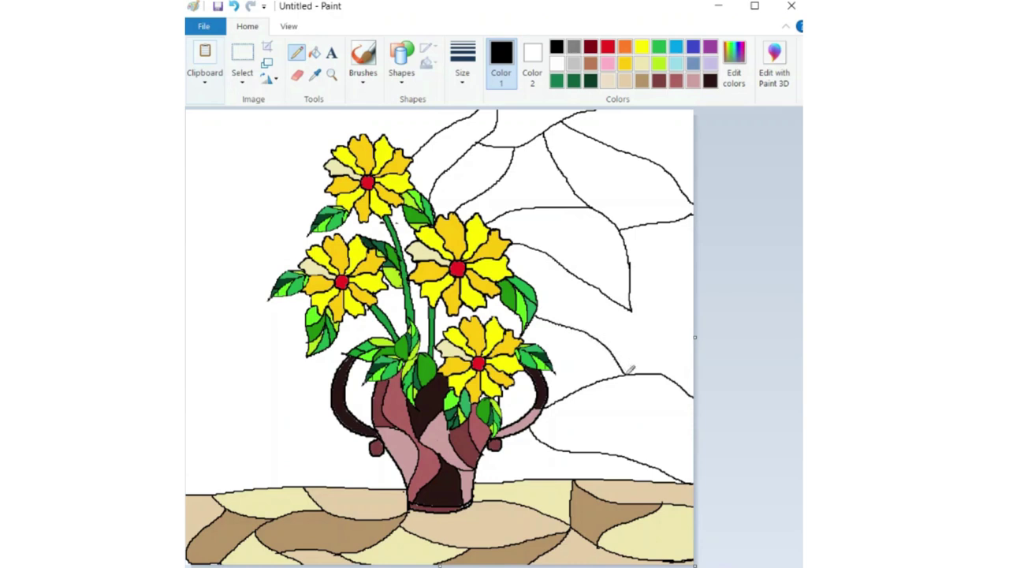
left_click_drag(633, 309, 706, 357)
Draw curved lines dividing the lower left background between the vase, the tabletop, the leaves and the left canvas edge.
left_click_drag(339, 417, 240, 476)
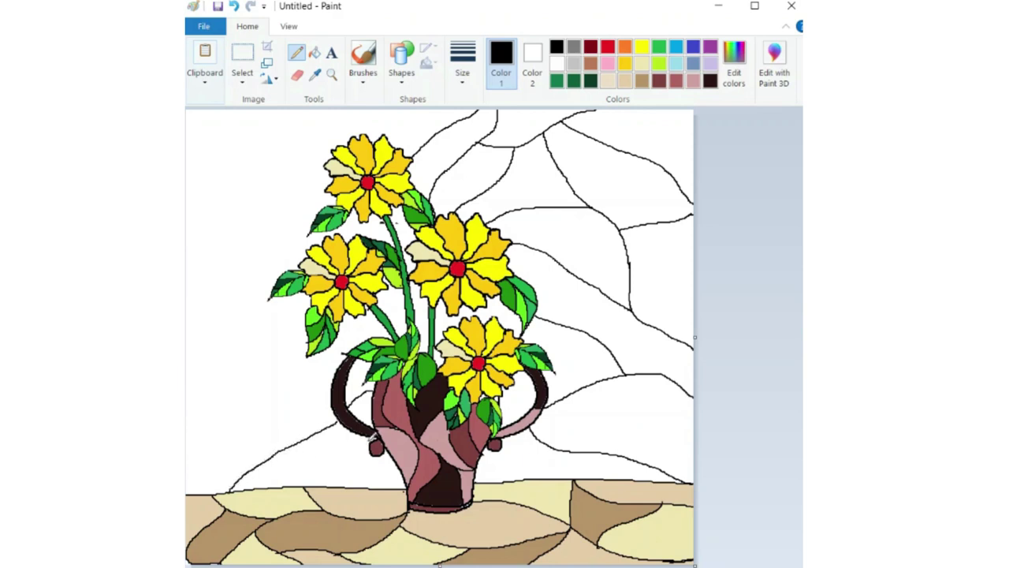
mouse_move(365, 442)
left_mouse_down()
mouse_move(340, 471)
mouse_move(347, 482)
left_mouse_up()
left_click_drag(507, 445, 570, 473)
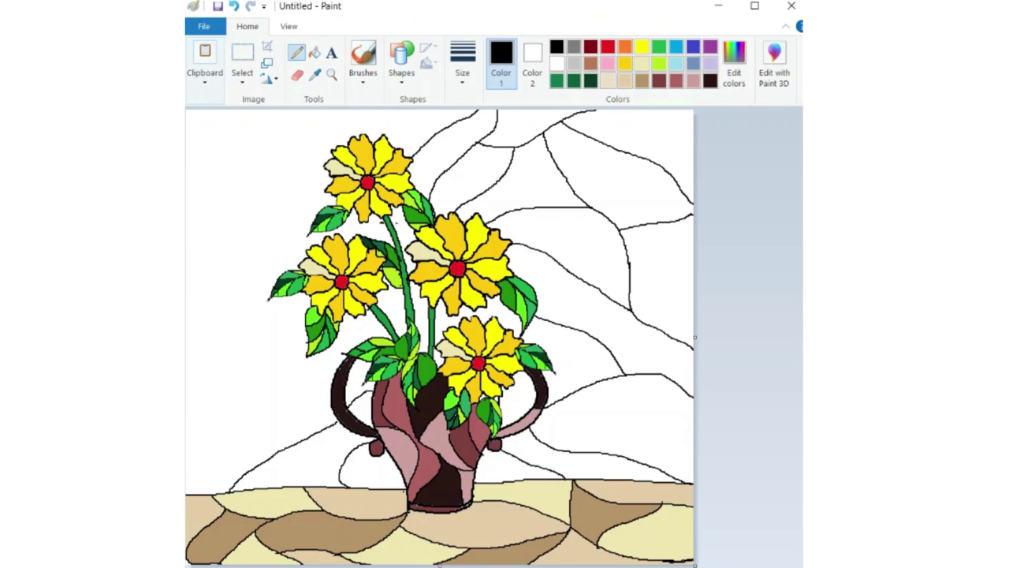
mouse_move(252, 469)
left_mouse_down()
mouse_move(196, 435)
mouse_move(187, 365)
left_mouse_up()
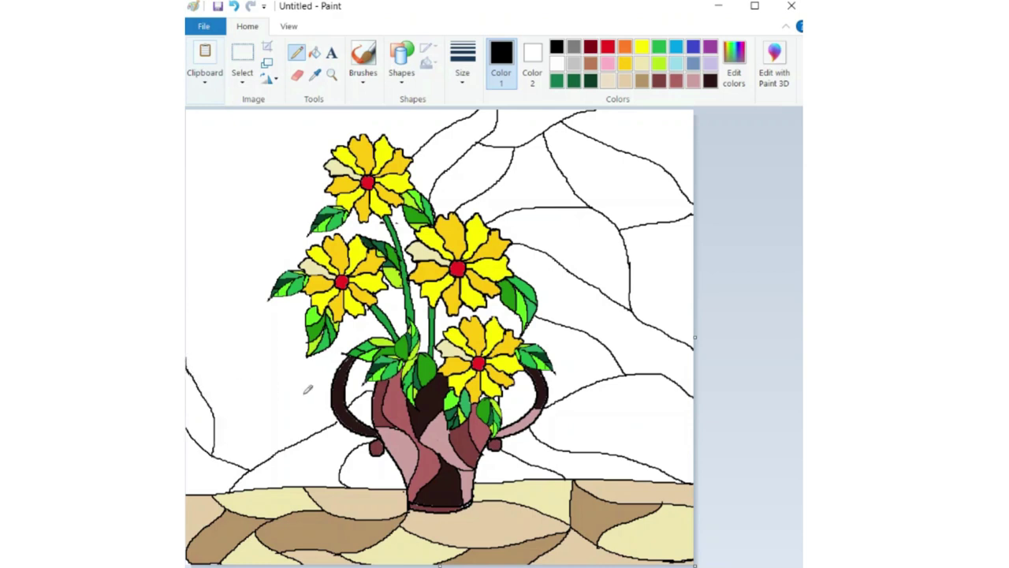
mouse_move(335, 370)
left_mouse_down()
mouse_move(255, 416)
mouse_move(215, 425)
left_mouse_up()
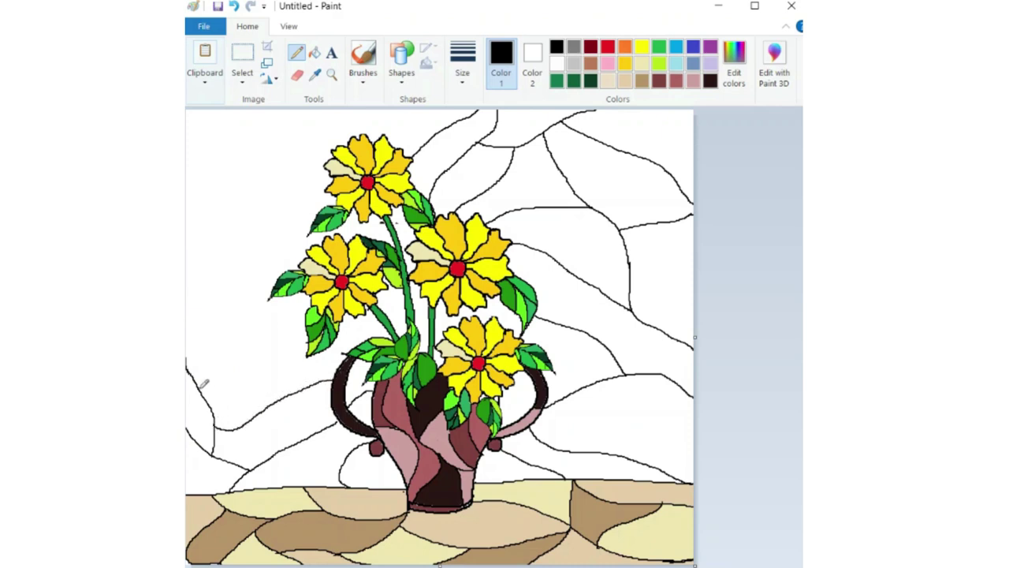
mouse_move(204, 383)
left_mouse_down()
mouse_move(271, 356)
mouse_move(311, 354)
left_mouse_up()
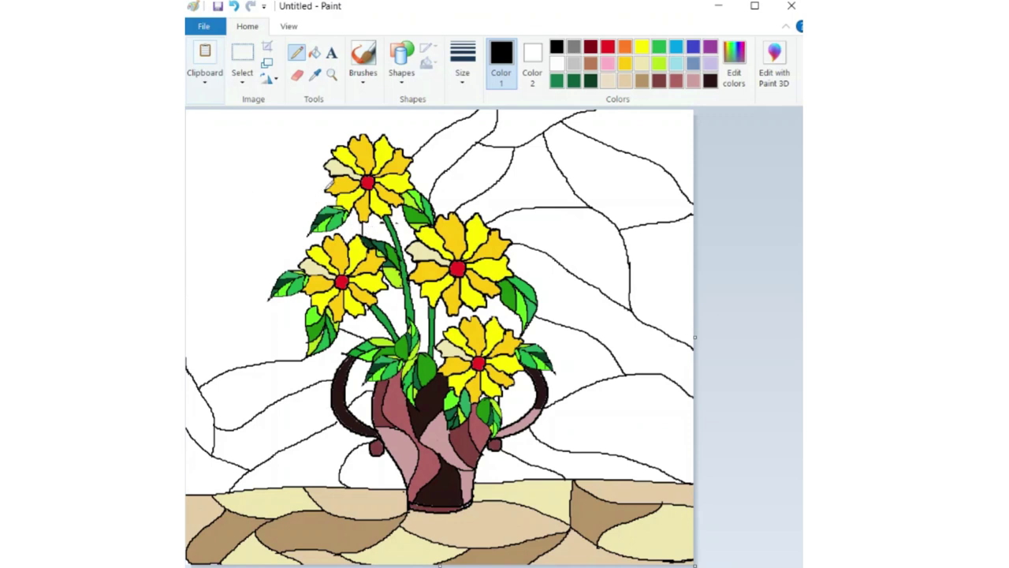
Draw curved lines dividing the upper left background around the top and left flowers, out to the left and top canvas edges.
mouse_move(327, 184)
left_mouse_down()
mouse_move(187, 239)
mouse_move(223, 245)
mouse_move(230, 232)
mouse_move(286, 268)
left_mouse_up()
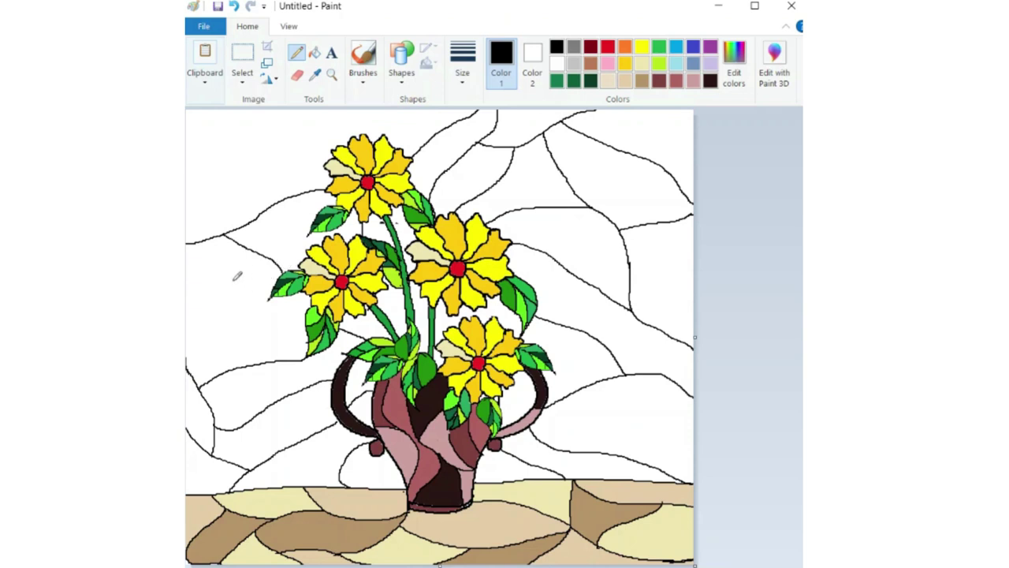
mouse_move(188, 311)
left_mouse_down()
mouse_move(276, 289)
mouse_move(272, 322)
mouse_move(236, 355)
left_mouse_up()
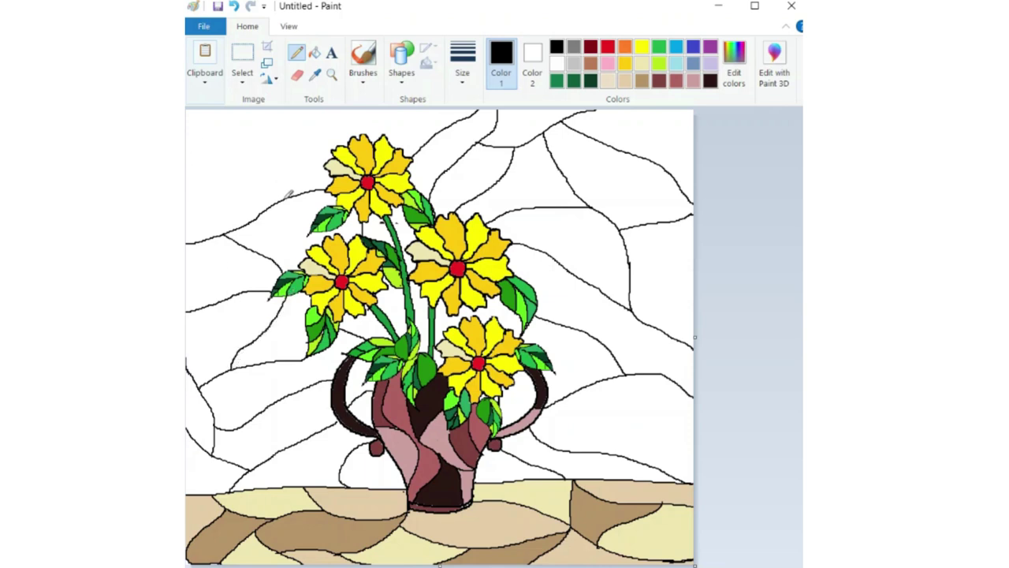
left_click_drag(278, 184, 189, 123)
left_click_drag(252, 166, 270, 106)
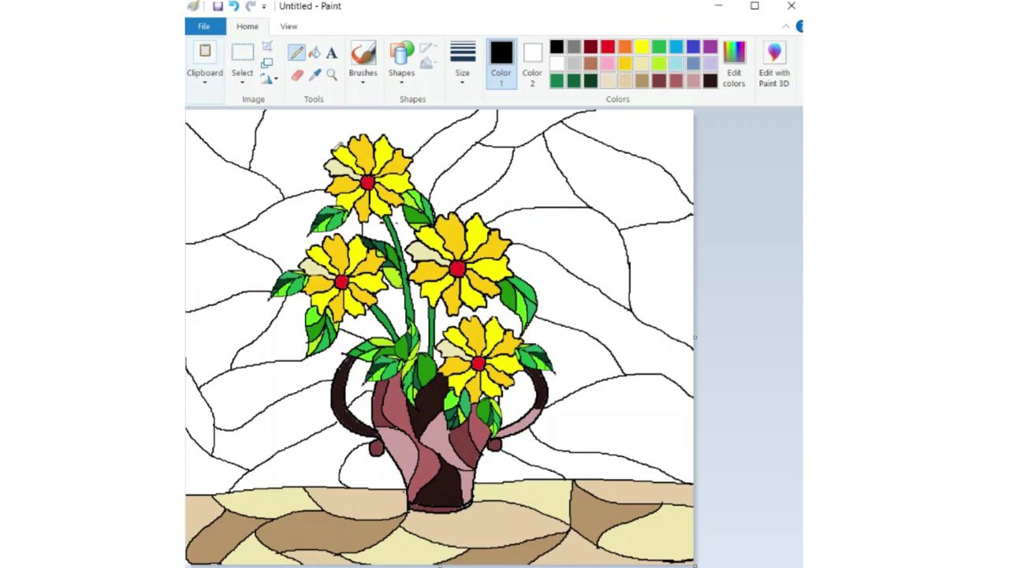
mouse_move(331, 145)
left_mouse_down()
mouse_move(297, 117)
mouse_move(298, 103)
left_mouse_up()
left_click_drag(364, 135, 383, 111)
Mix a light lavender with RGB 165, 156, 243 and add it to the custom colours.
left_click(735, 57)
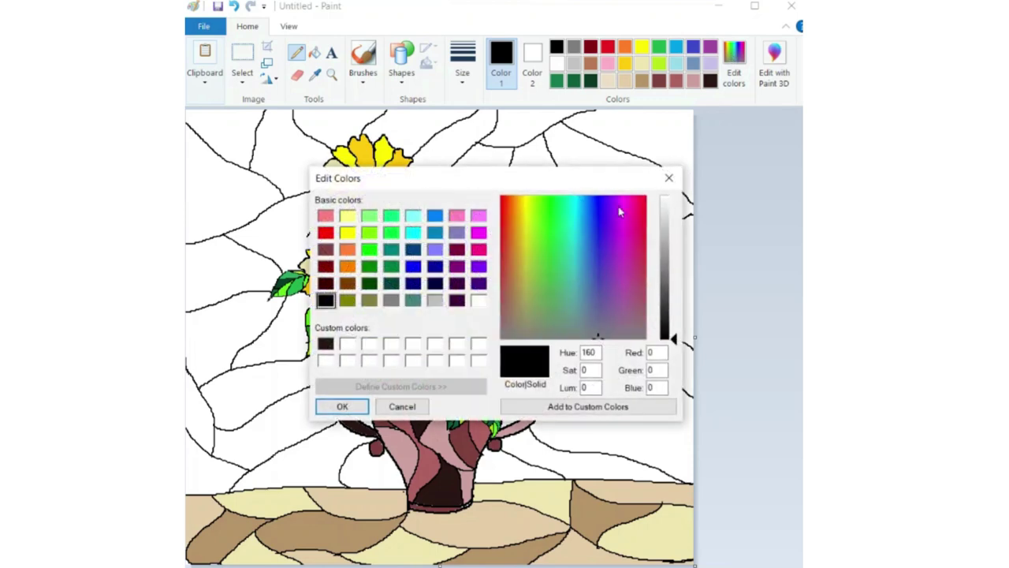
left_click(600, 227)
left_click(664, 227)
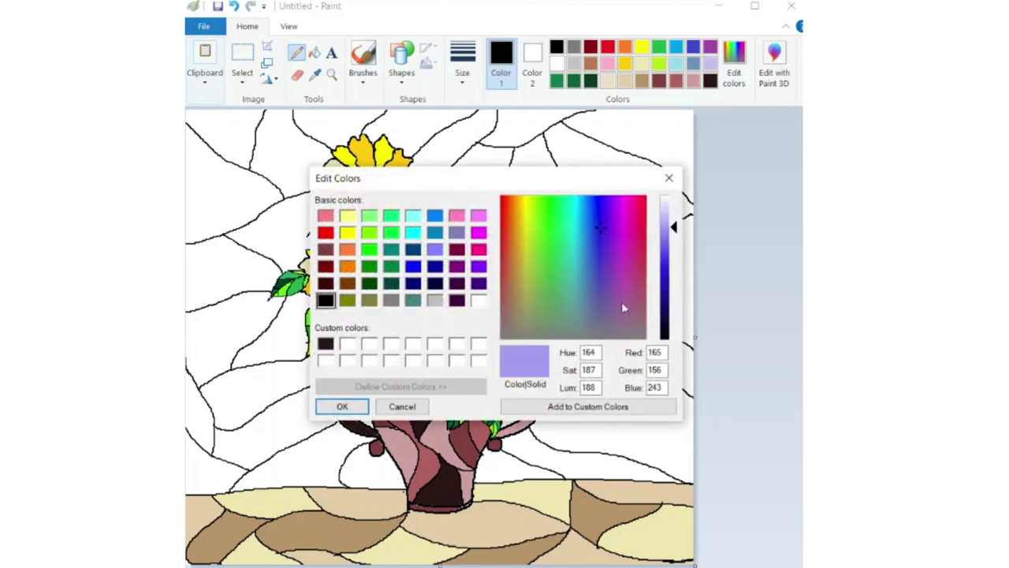
left_click(534, 408)
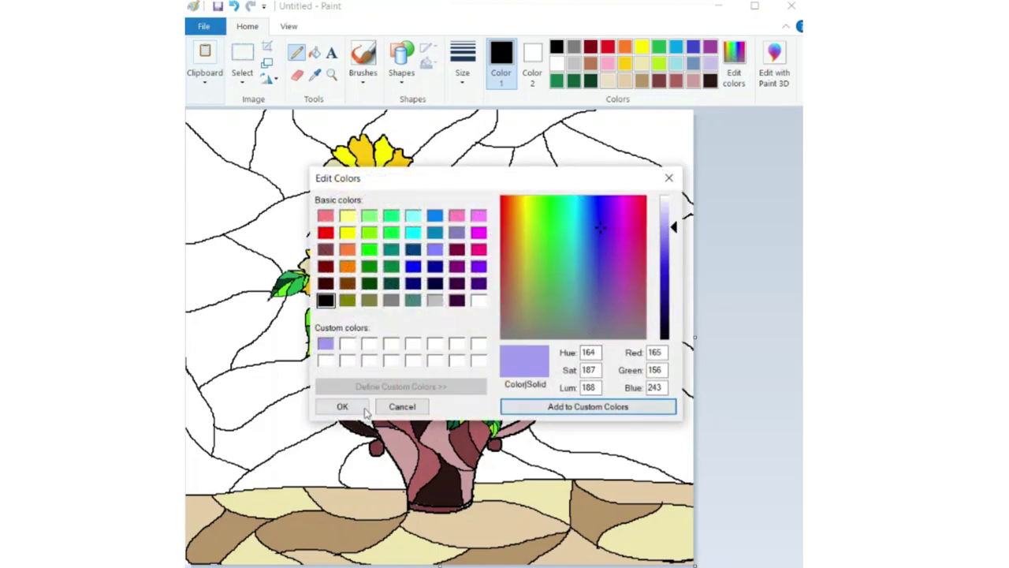
left_click(365, 410)
Mix a medium periwinkle blue with RGB 107, 121, 245 as a new palette colour.
left_click(735, 59)
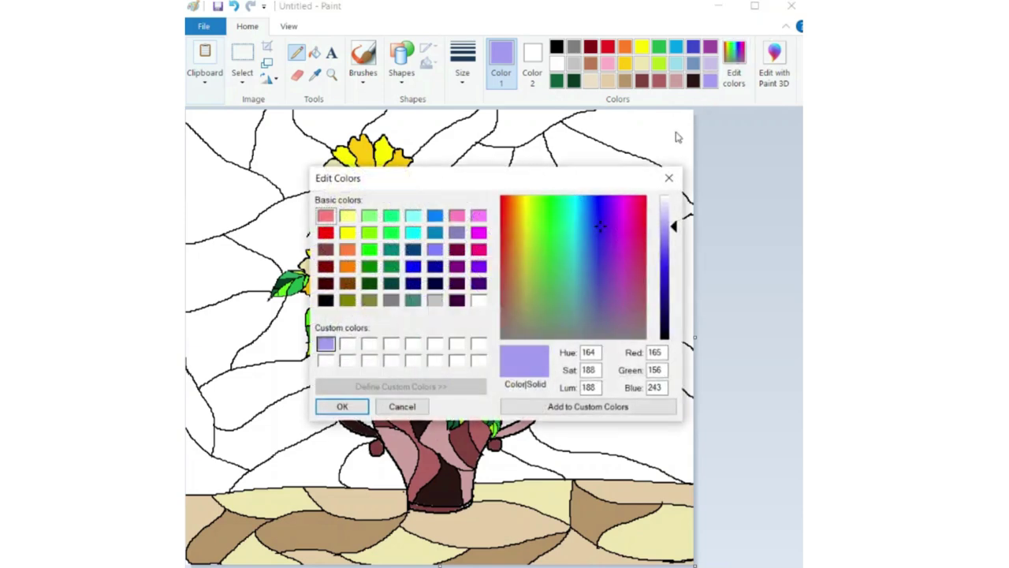
left_click(597, 212)
left_click(664, 240)
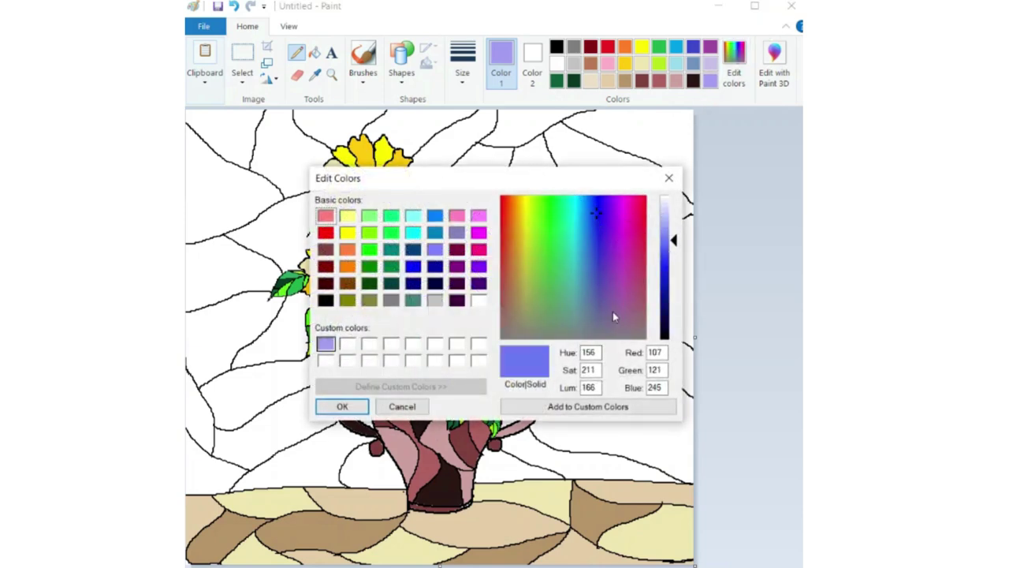
left_click(343, 406)
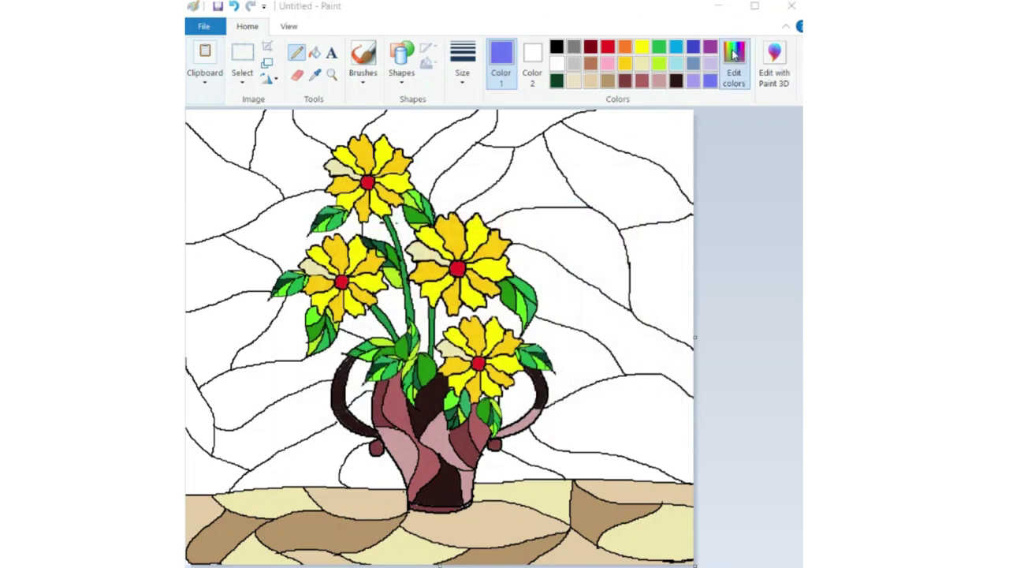
Mix a light sky blue with RGB 124, 189, 228 and add it to the palette.
left_click(734, 64)
left_click(583, 244)
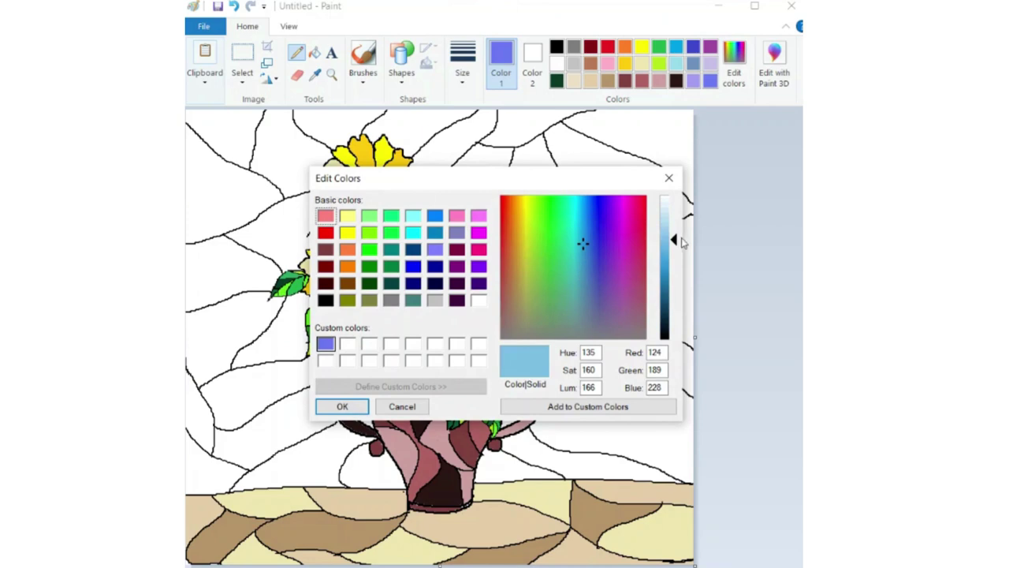
left_click(544, 407)
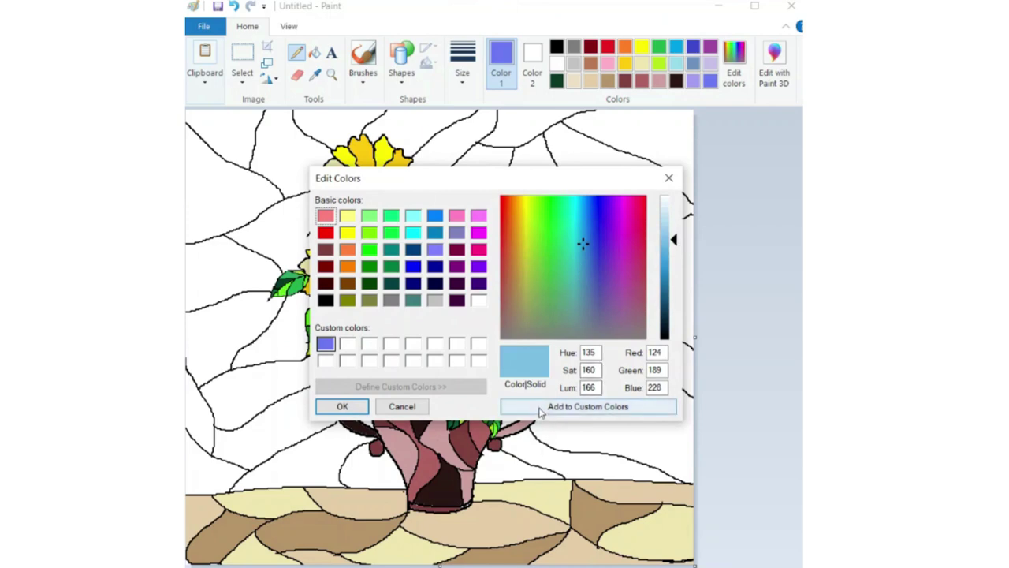
left_click(343, 407)
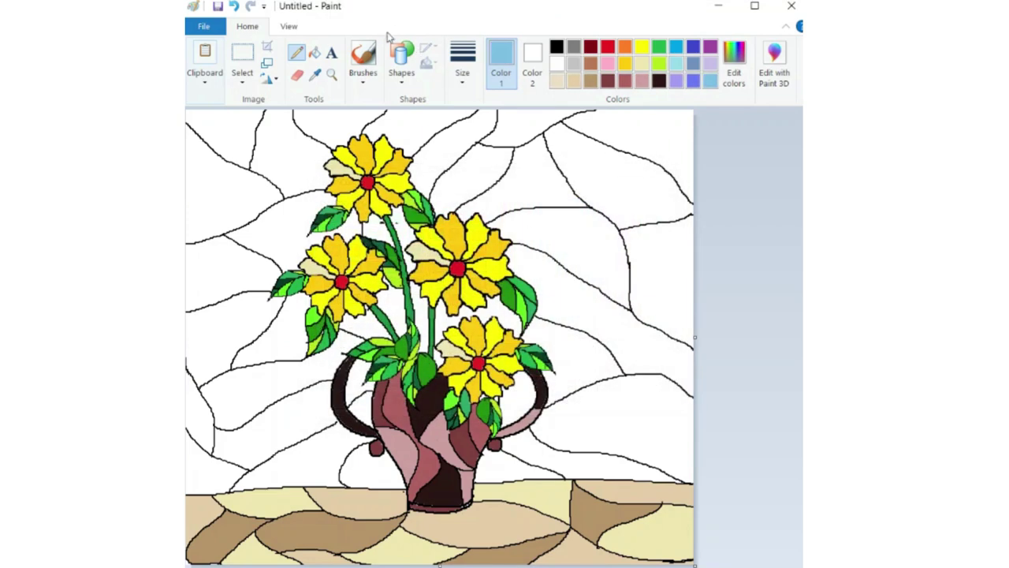
Fill background sections at the upper right, right of the middle flower and left of the left flower with sky blue, undoing the lower-left fill.
left_click(314, 52)
left_click(526, 132)
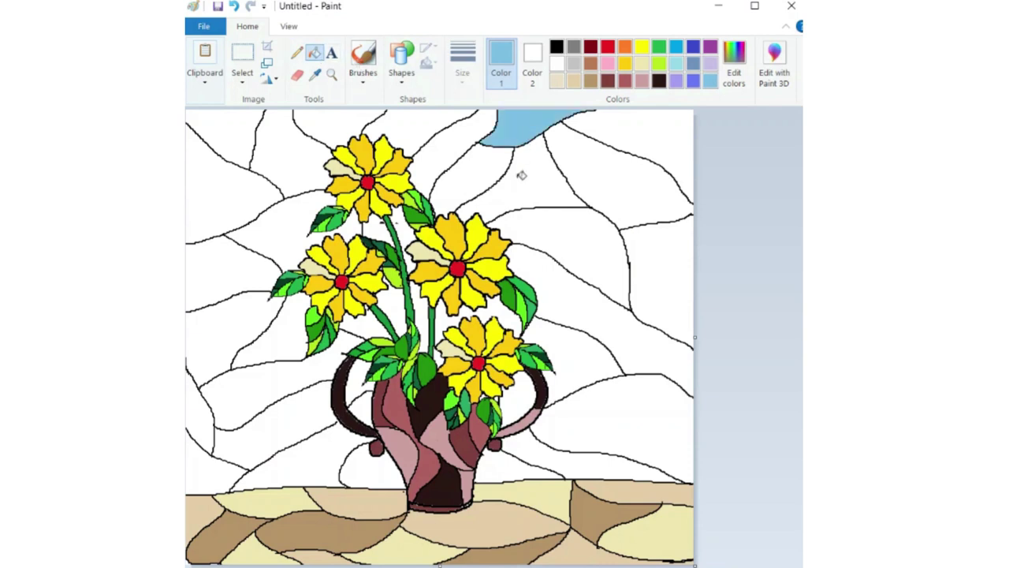
left_click(544, 223)
left_click(293, 241)
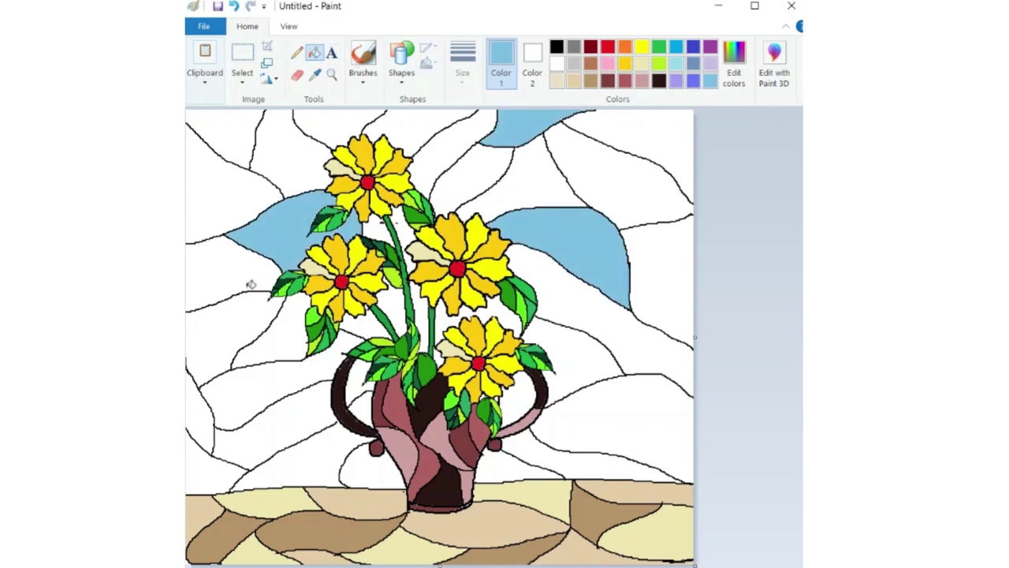
left_click(253, 346)
left_click(292, 411)
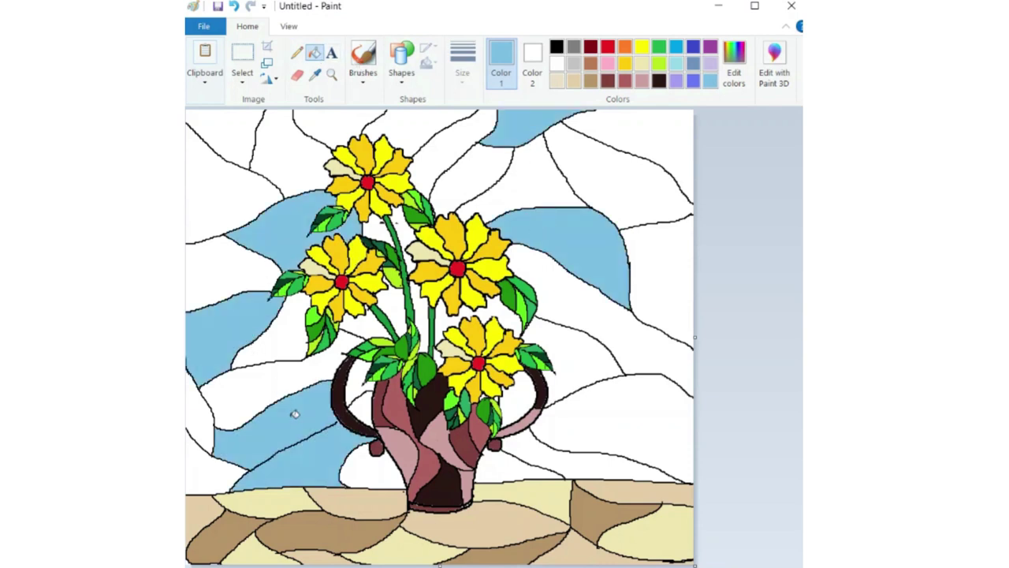
key("ctrl+z")
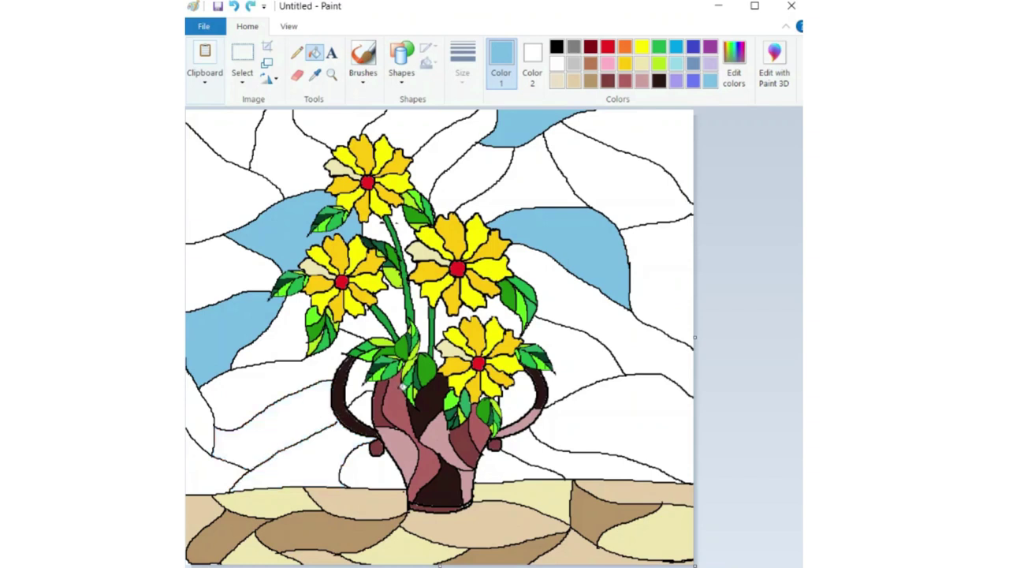
Fill the background sections above the right tabletop, right of the lowest flower and above the top flower with sky blue.
left_click(528, 450)
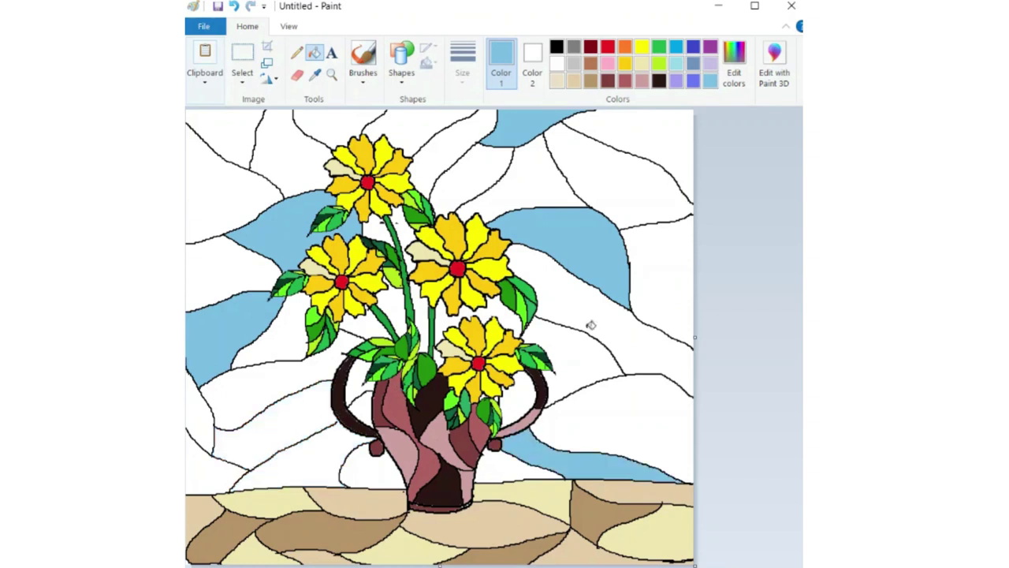
left_click(574, 350)
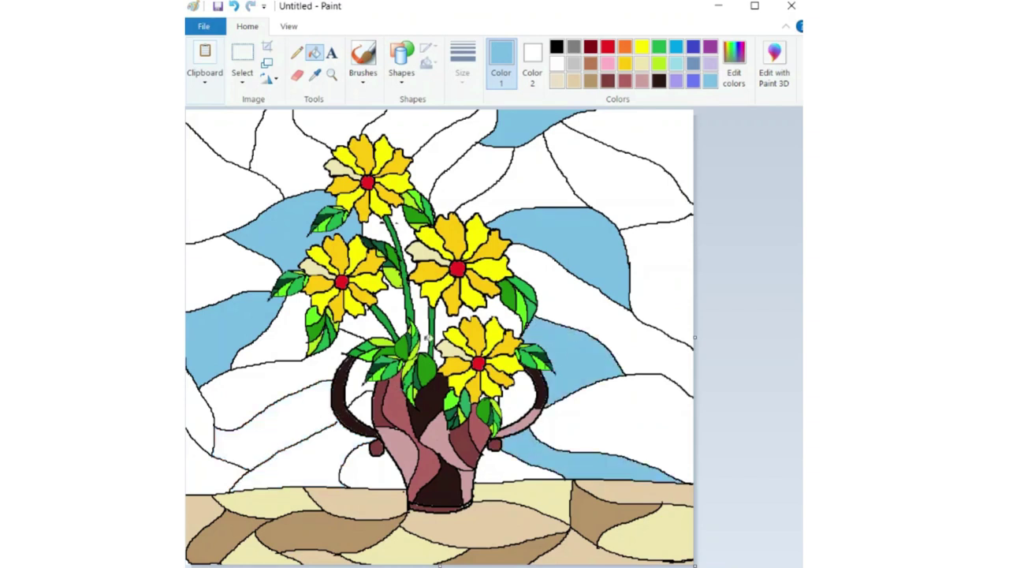
left_click(355, 120)
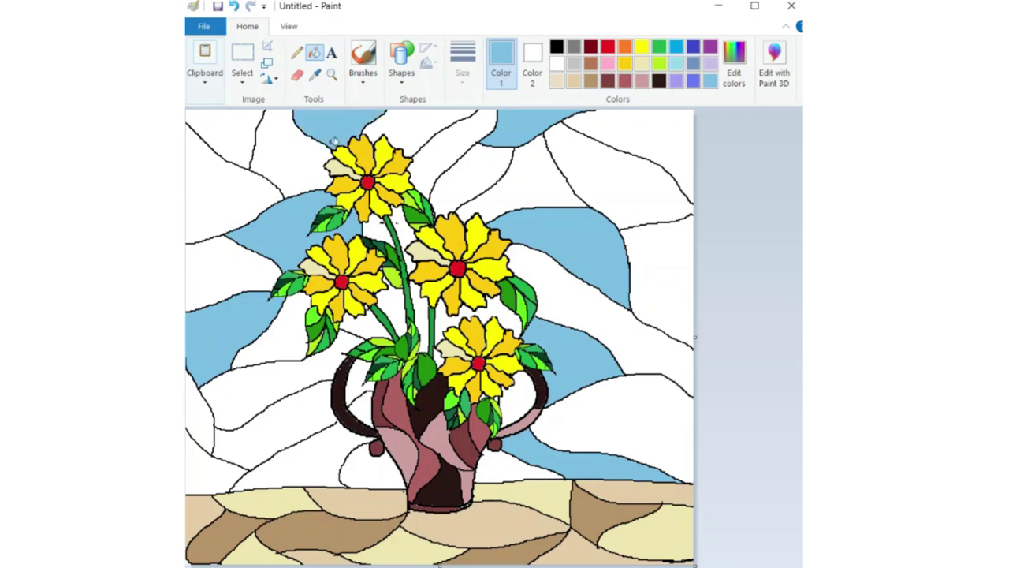
Fill two background sections right of the top flower, two around the left flower and one left of the top flower with lavender.
left_click(676, 82)
left_click(516, 182)
left_click(445, 152)
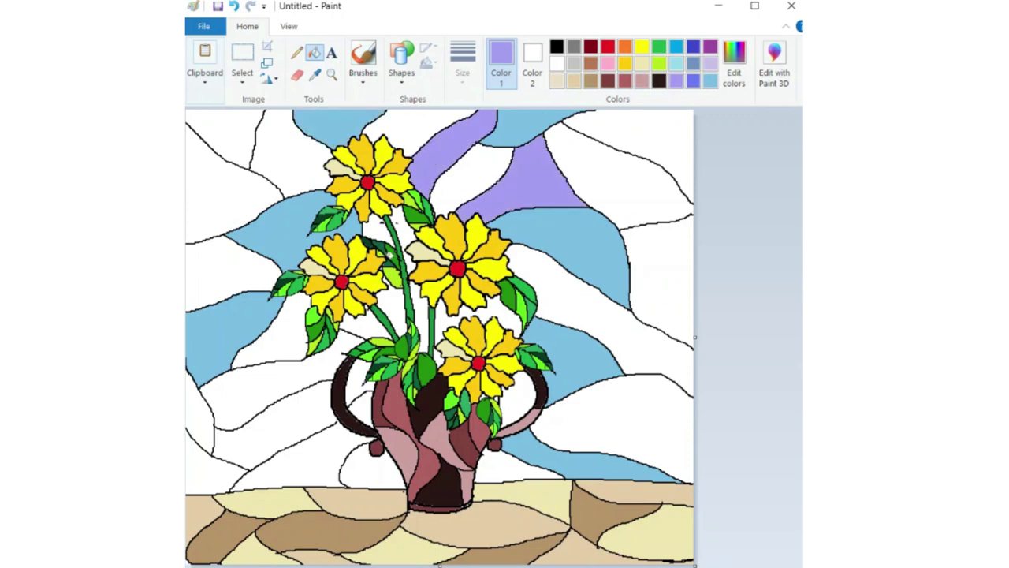
left_click(294, 339)
left_click(222, 258)
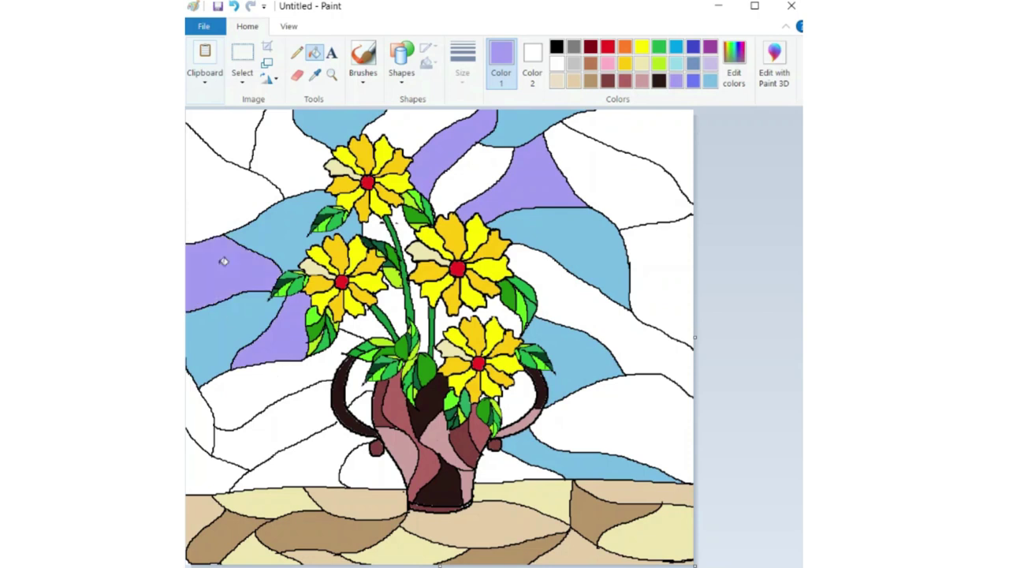
left_click(303, 152)
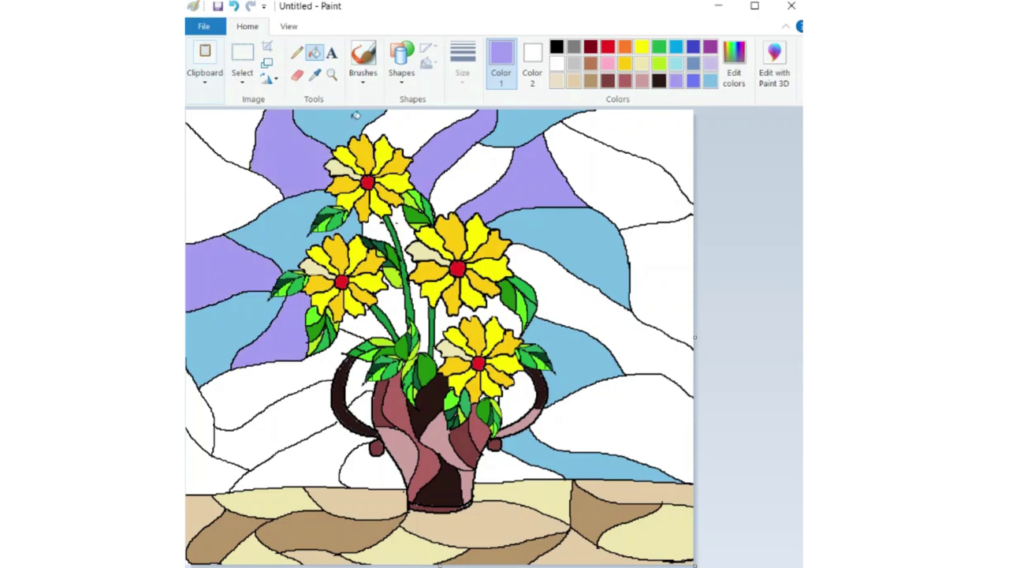
Fill the hill right of the vase, the section beside the vase's lower left and the left-edge sliver with lavender, undoing the lower-left fill.
left_click(631, 391)
left_click(298, 447)
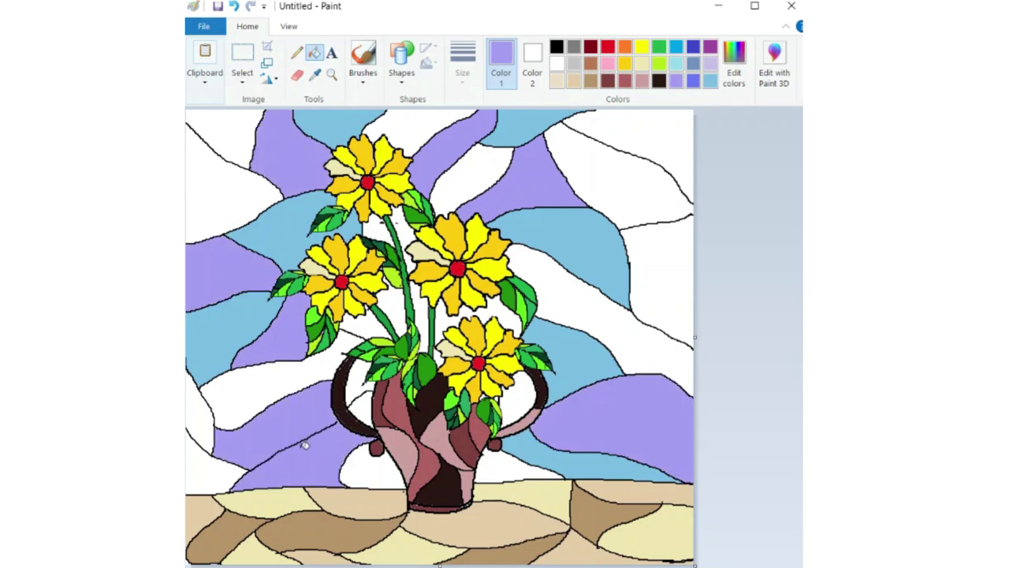
key("ctrl+z")
left_click(372, 473)
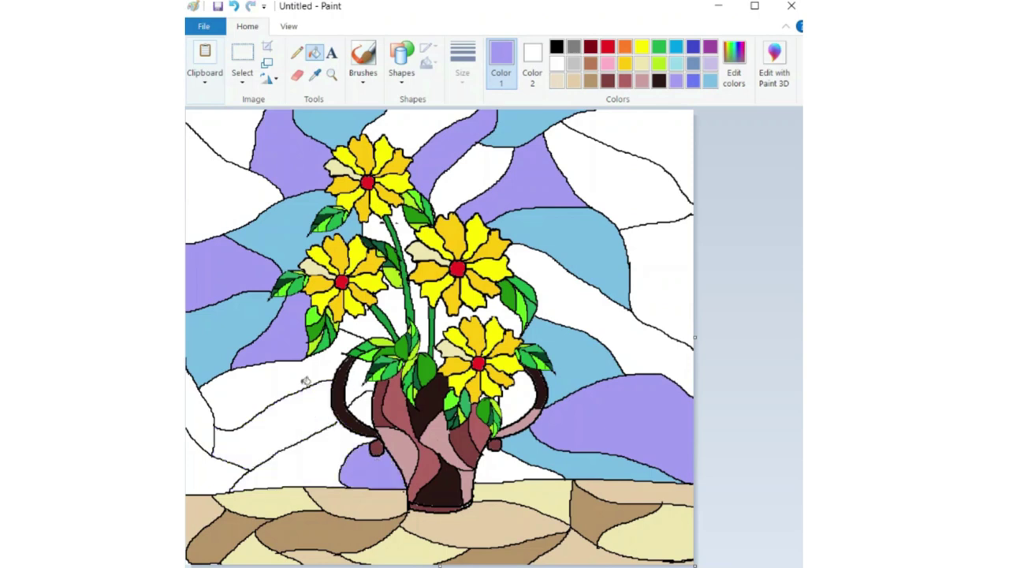
left_click(207, 419)
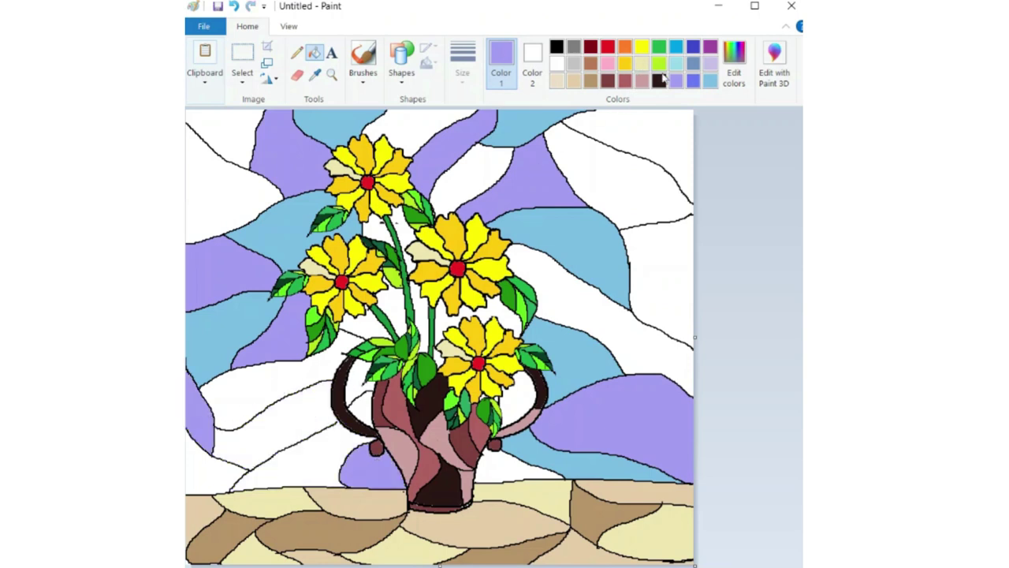
Fill the large upper-right section, the small leaf-shaped one and the diagonal right band with periwinkle blue, undoing the top-right corner fill.
left_click(693, 81)
left_click(645, 166)
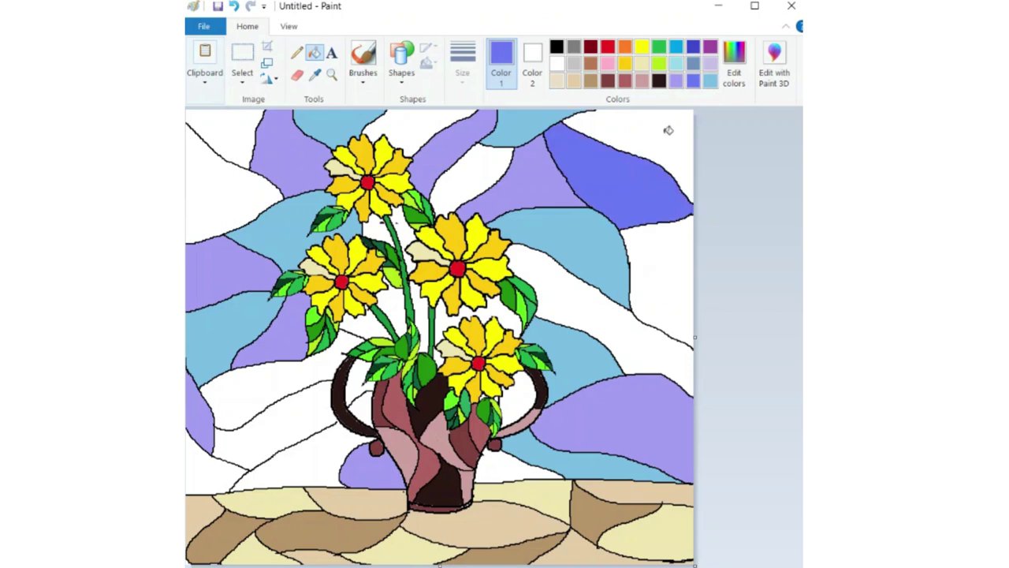
left_click(668, 130)
key("ctrl+z")
left_click(474, 171)
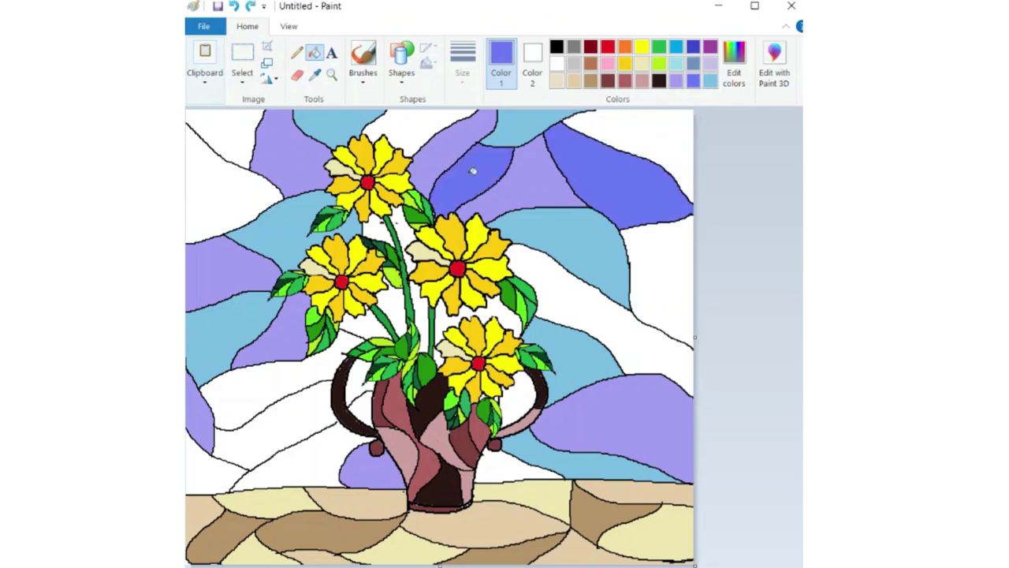
left_click(543, 273)
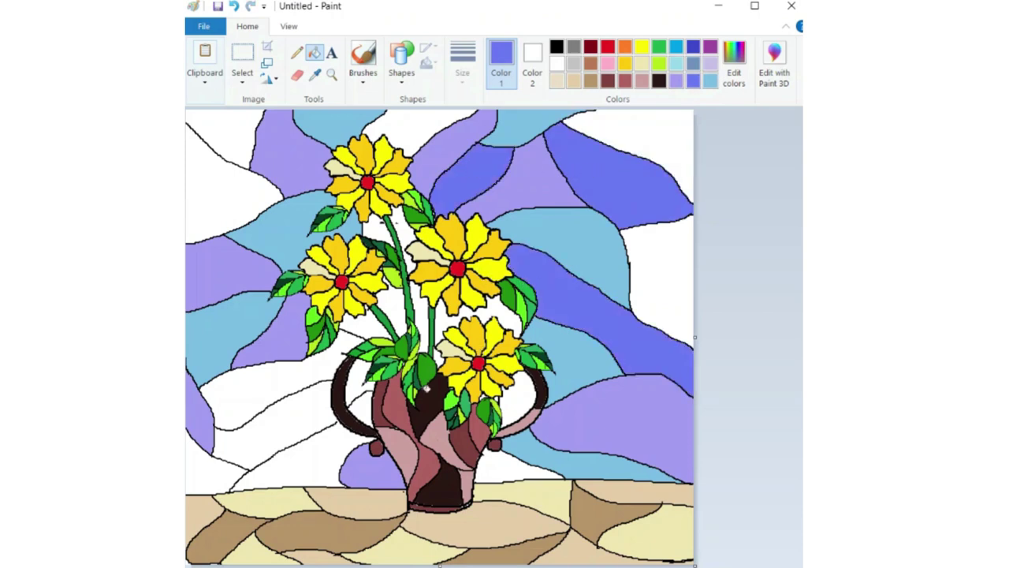
Fill sections inside the handles, beside the vase base, in the lower-left corner, near the stems and along the top edge with periwinkle blue.
left_click(284, 428)
key("ctrl+z")
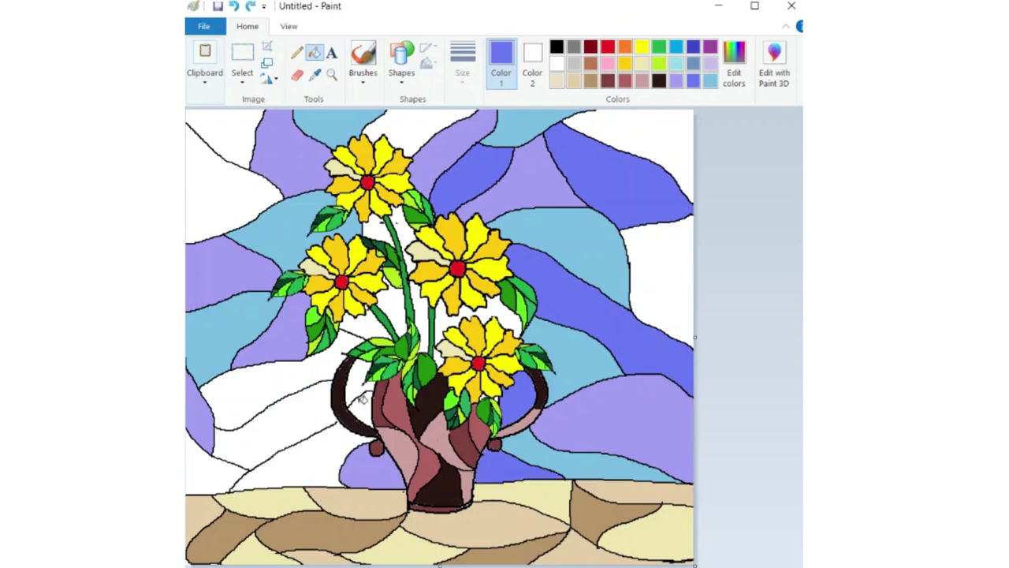
left_click(203, 481)
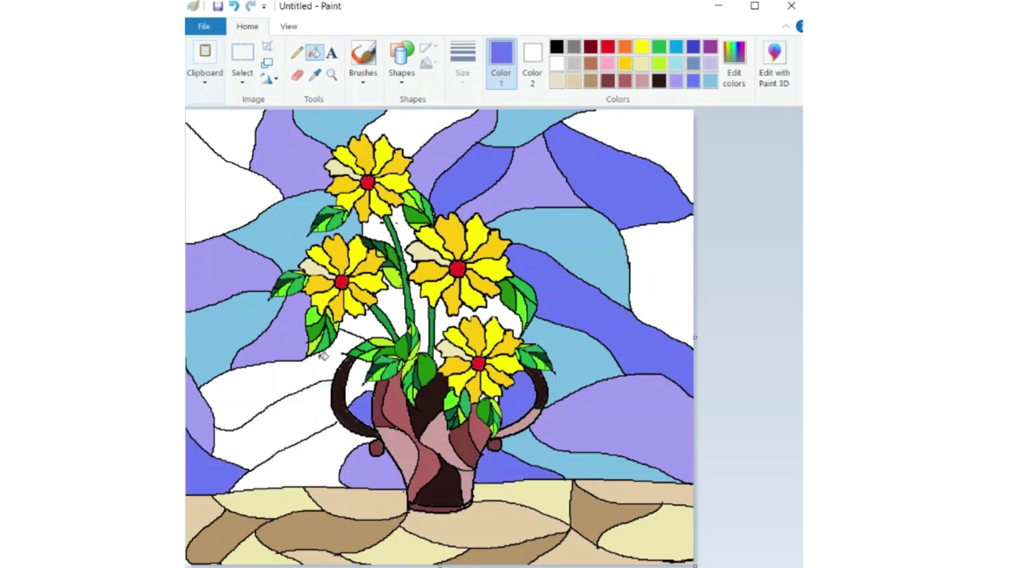
left_click(380, 318)
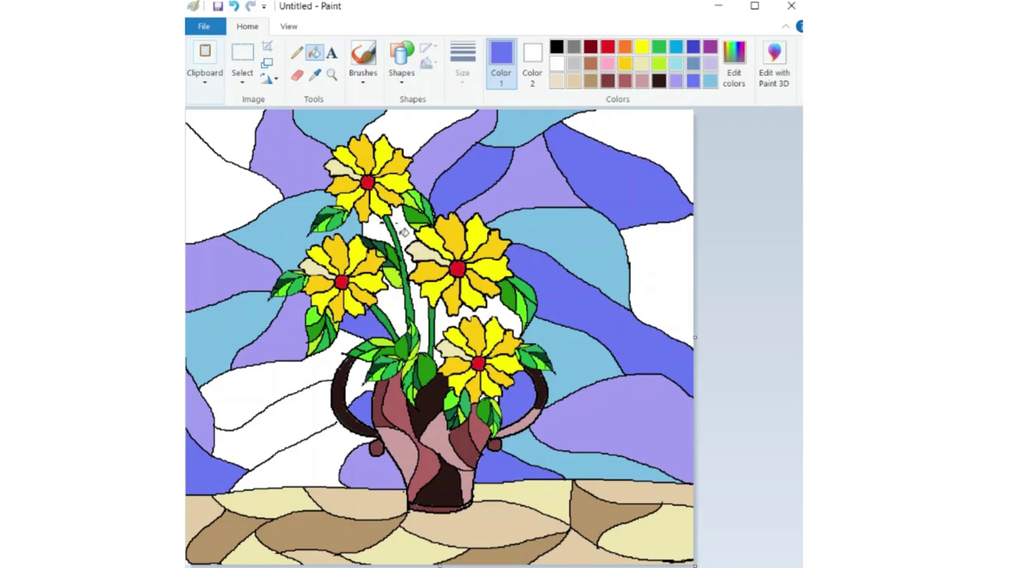
left_click(231, 143)
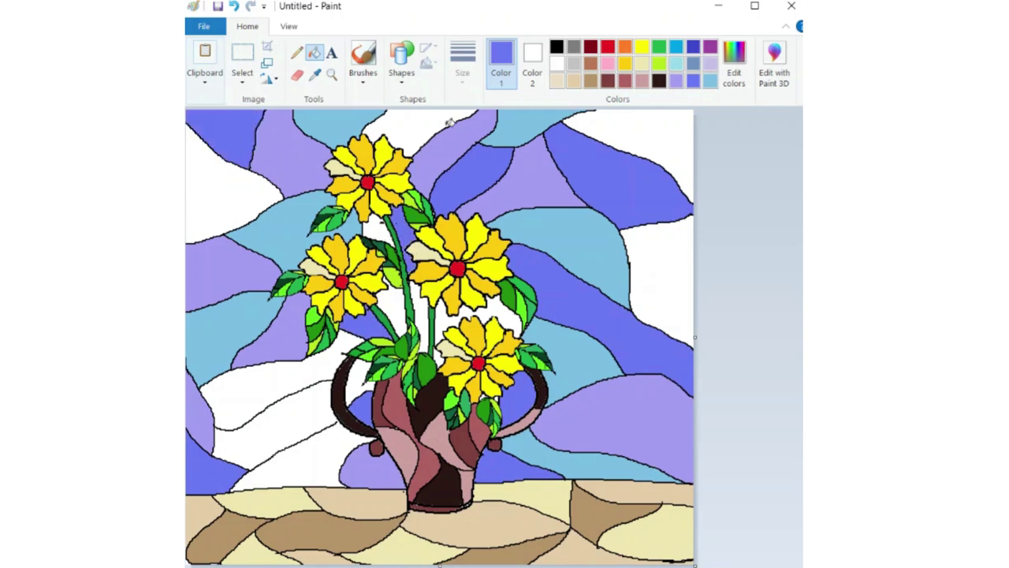
left_click(419, 130)
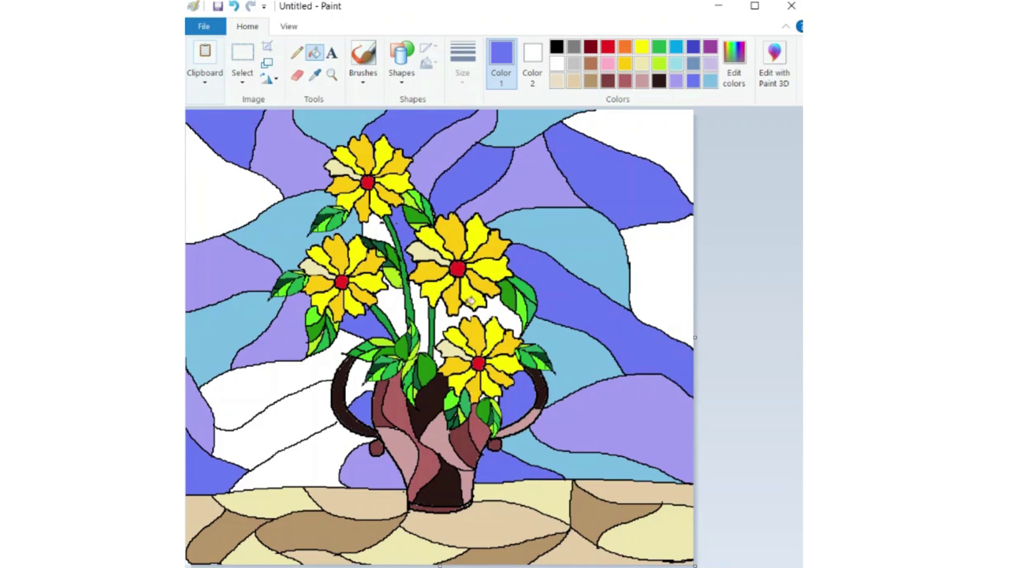
Fill the right-edge section, the gap between the left stems and the gap between the middle and lowest flowers with lavender.
left_click(676, 83)
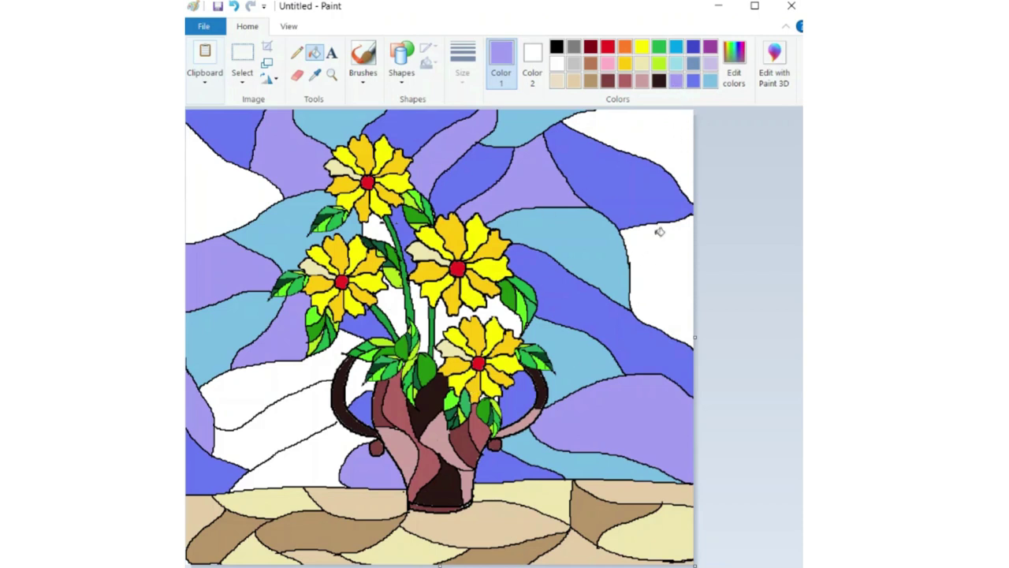
left_click(660, 237)
left_click(397, 300)
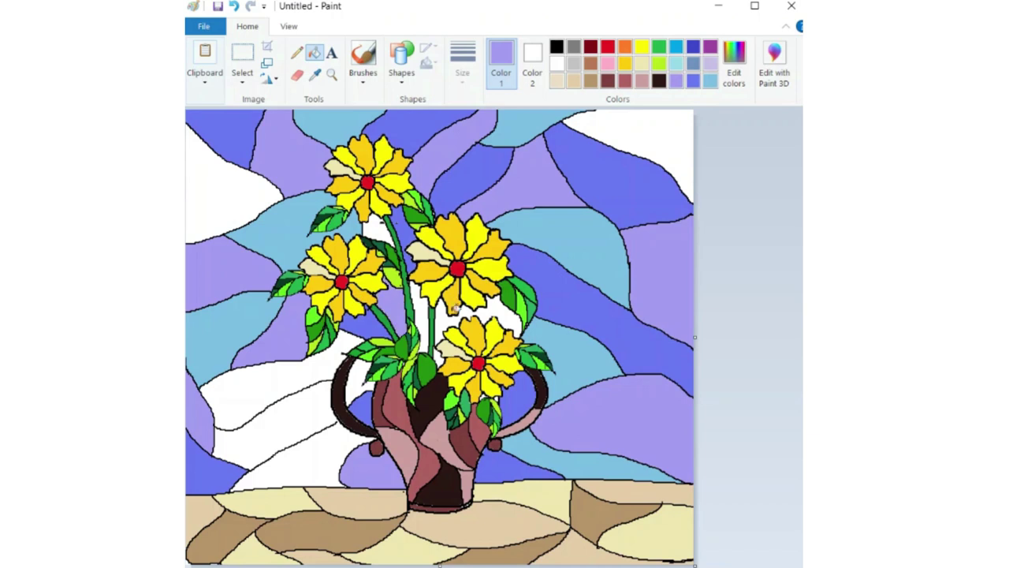
left_click(503, 310)
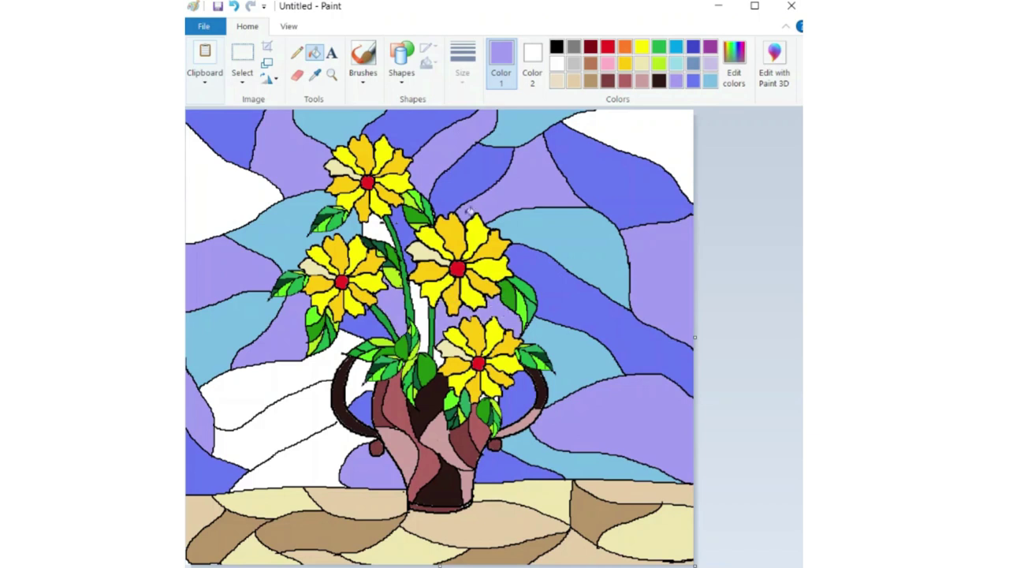
Fill the top-right corner, upper-left section, gap below the top flower and left handle's inside with indigo, undoing the lower-left fill.
left_click(693, 47)
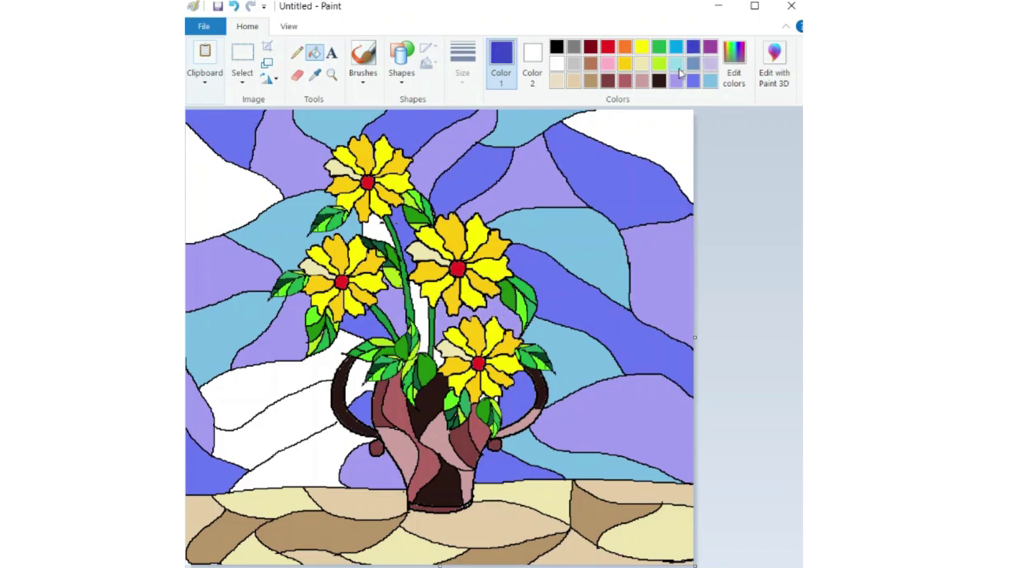
left_click(650, 129)
left_click(240, 193)
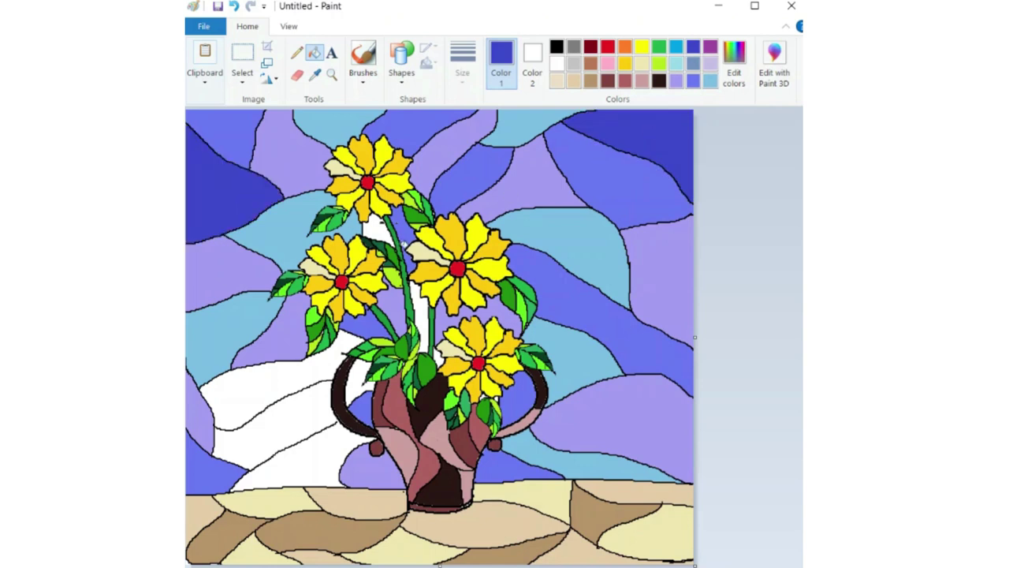
left_click(379, 235)
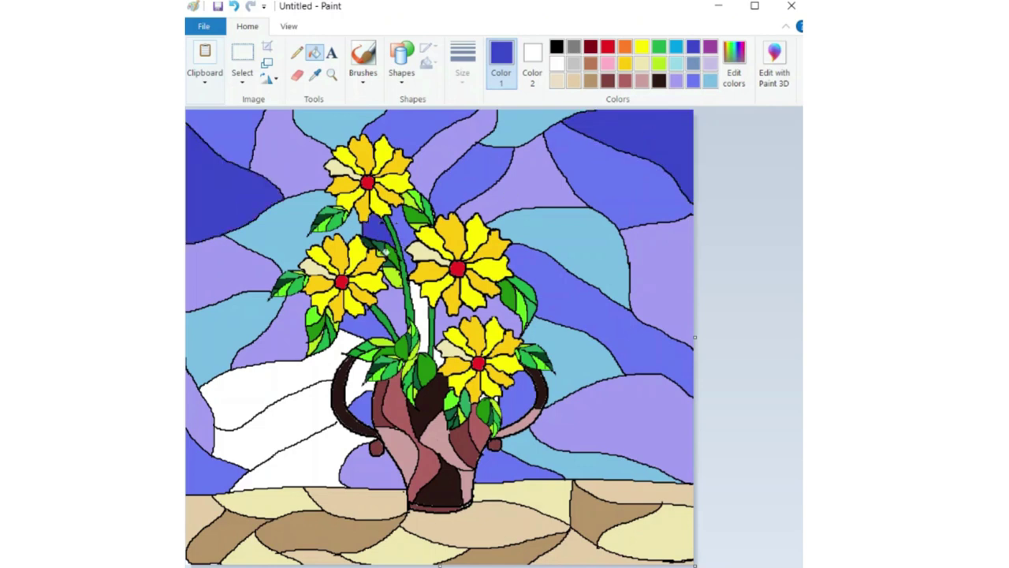
left_click(361, 379)
left_click(315, 455)
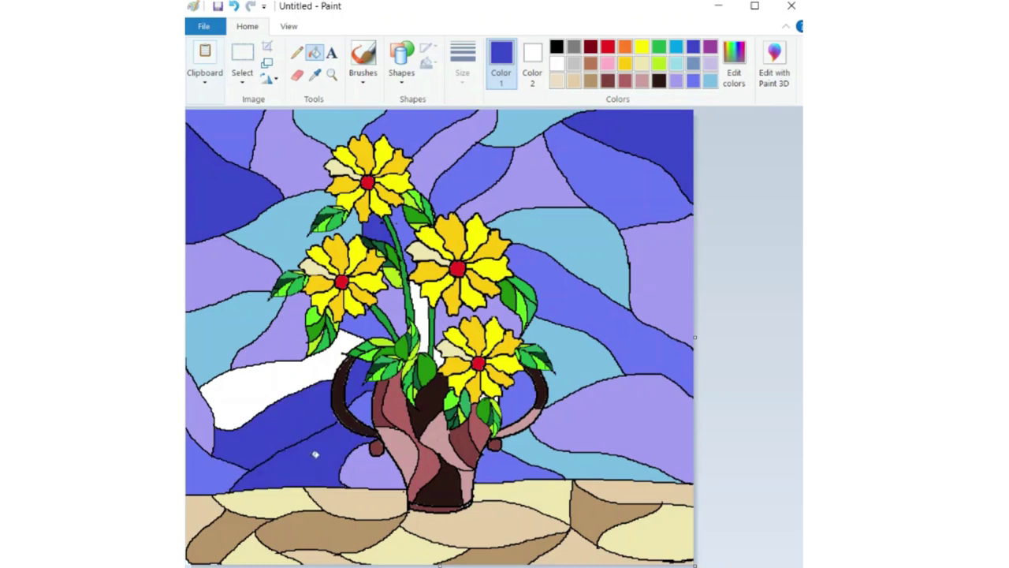
key("ctrl+z")
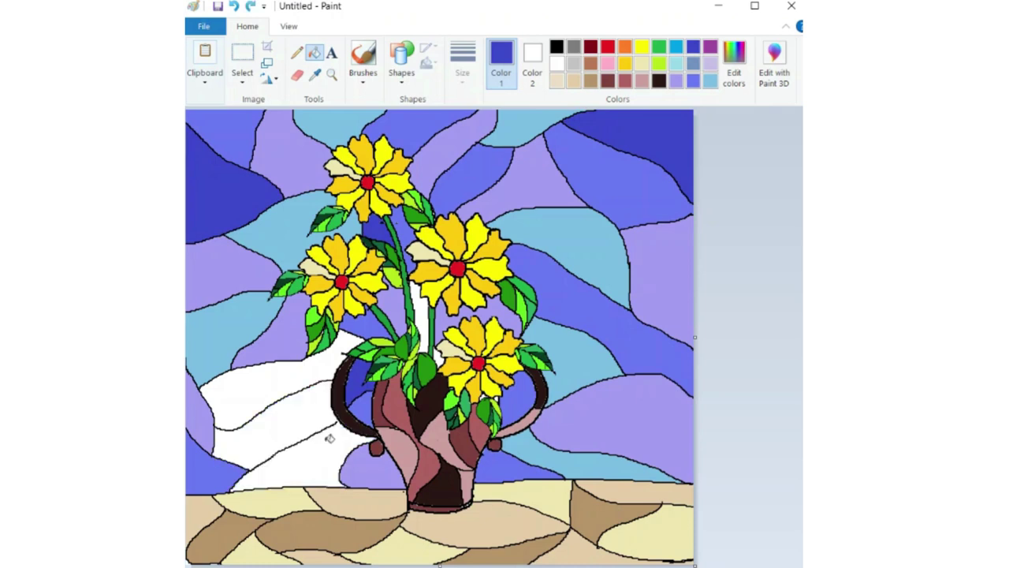
left_click(309, 362)
left_click(420, 304)
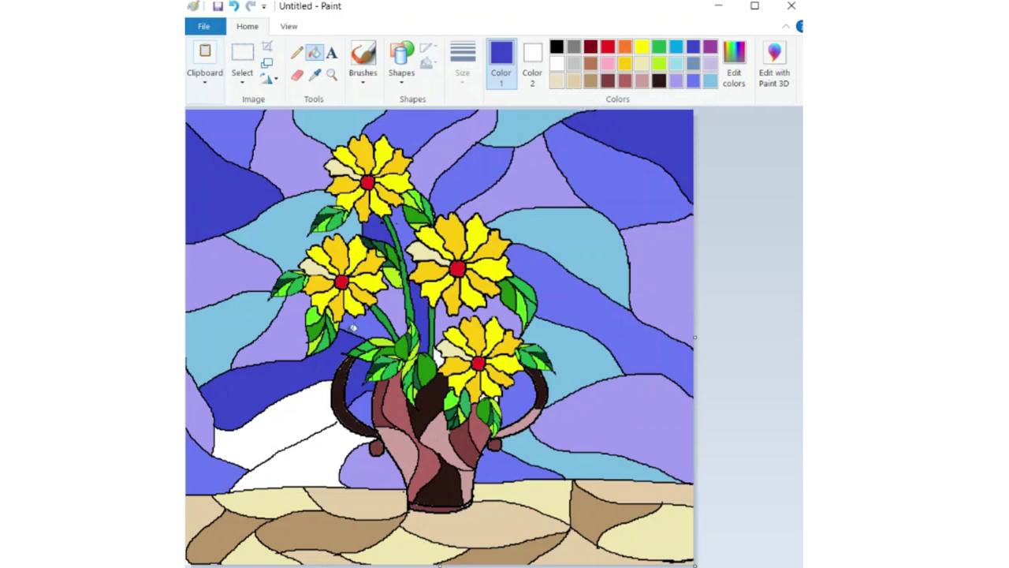
left_click(305, 395)
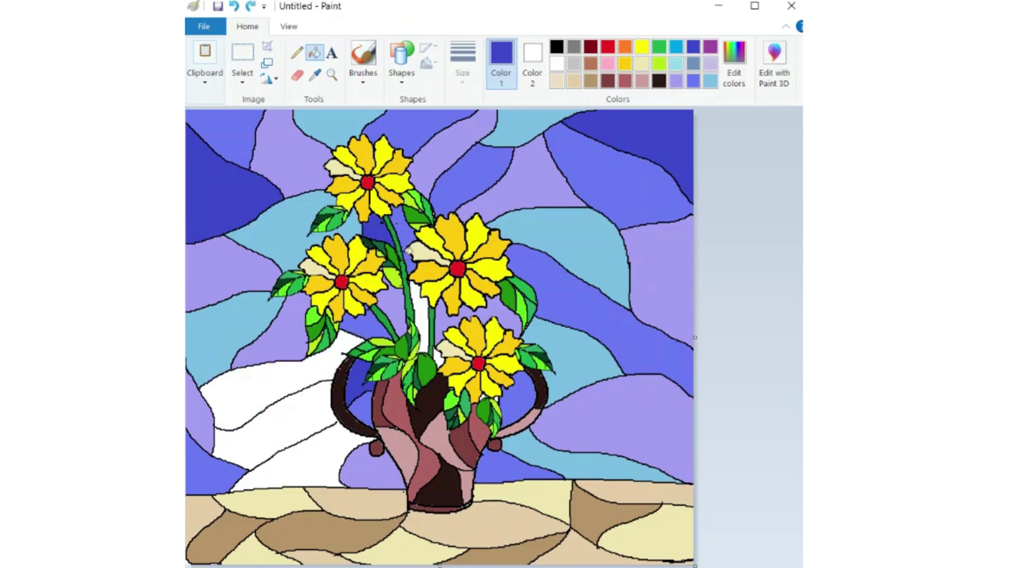
Fill the small gap beside the lowest flower with turquoise, undo the misplaced band fill, and set the Pencil to black.
left_click(677, 49)
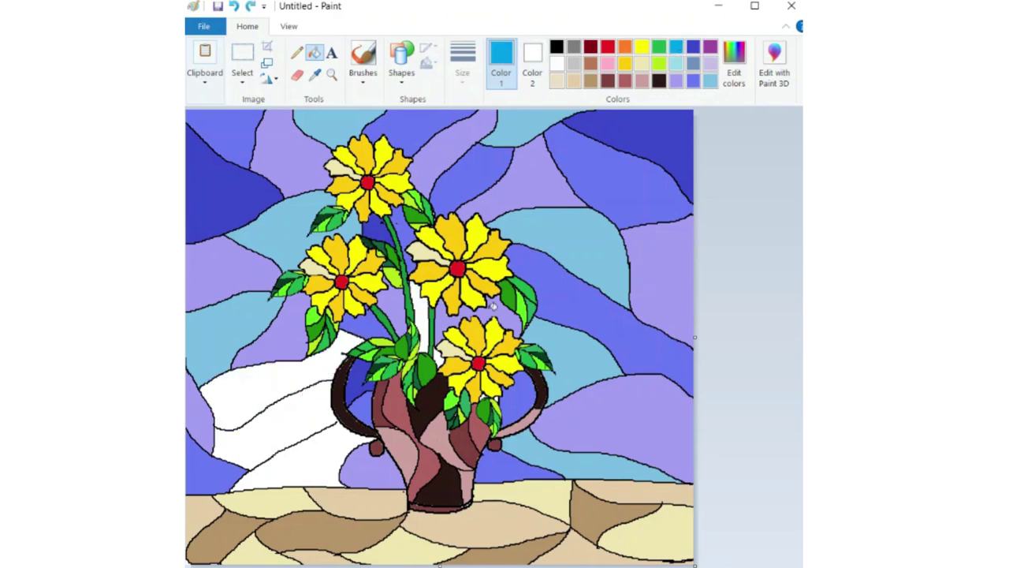
left_click(324, 416)
key("ctrl+z")
left_click(297, 52)
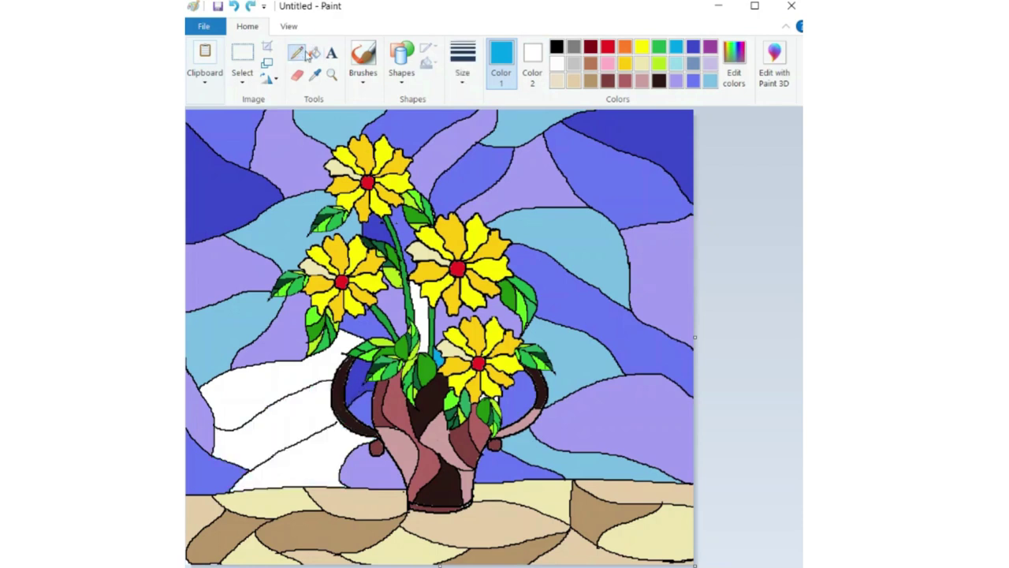
left_click(557, 47)
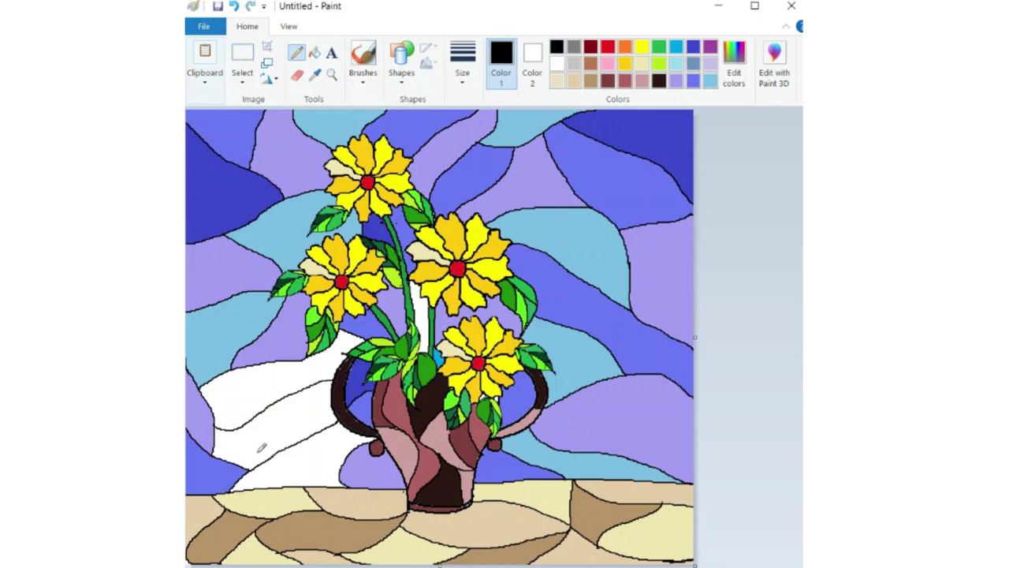
Fill the middle white band left of the vase and the gap between the central stems with turquoise, undoing the black fill.
left_click(315, 52)
left_click(306, 412)
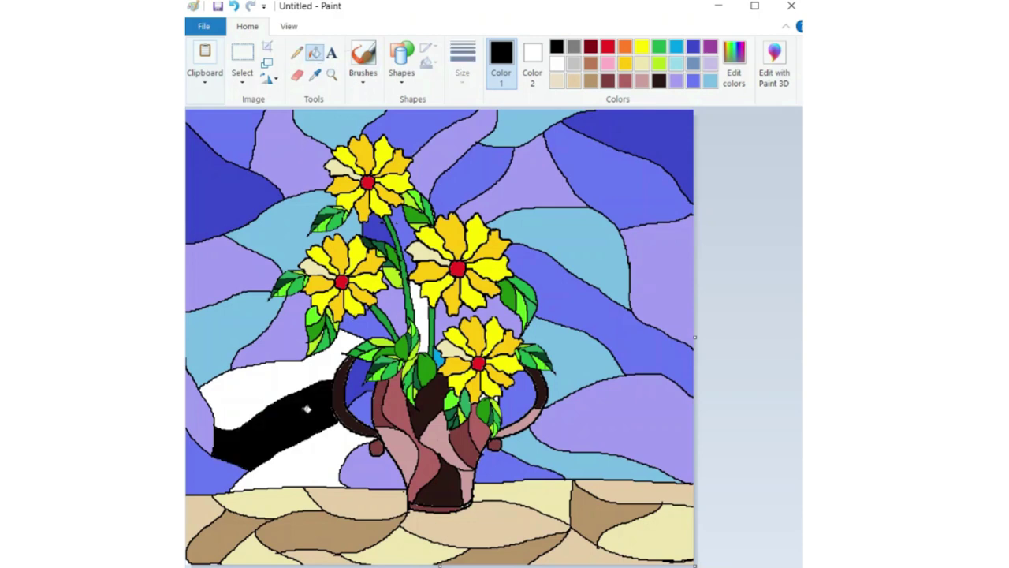
key("ctrl+z")
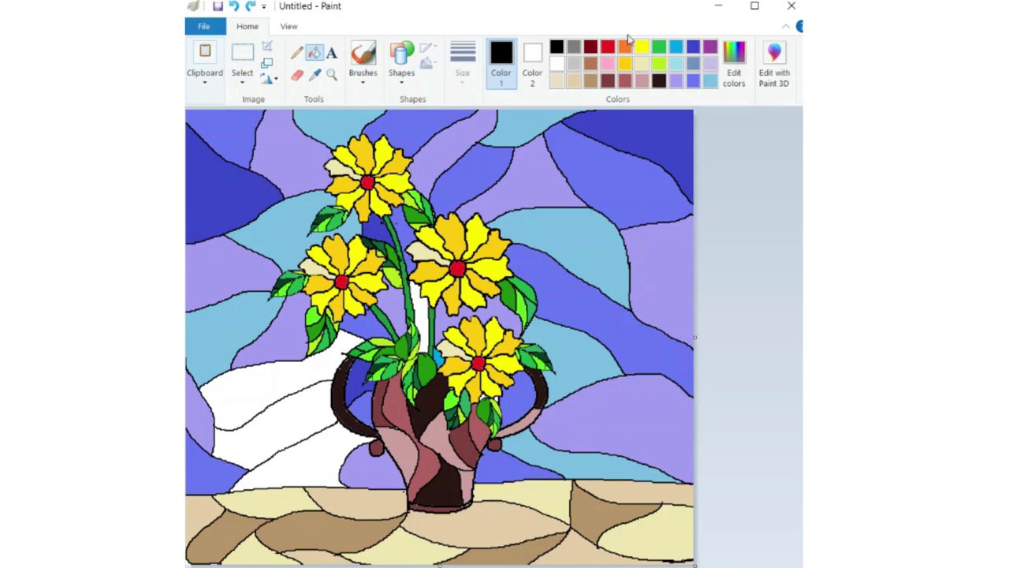
left_click(677, 48)
left_click(268, 435)
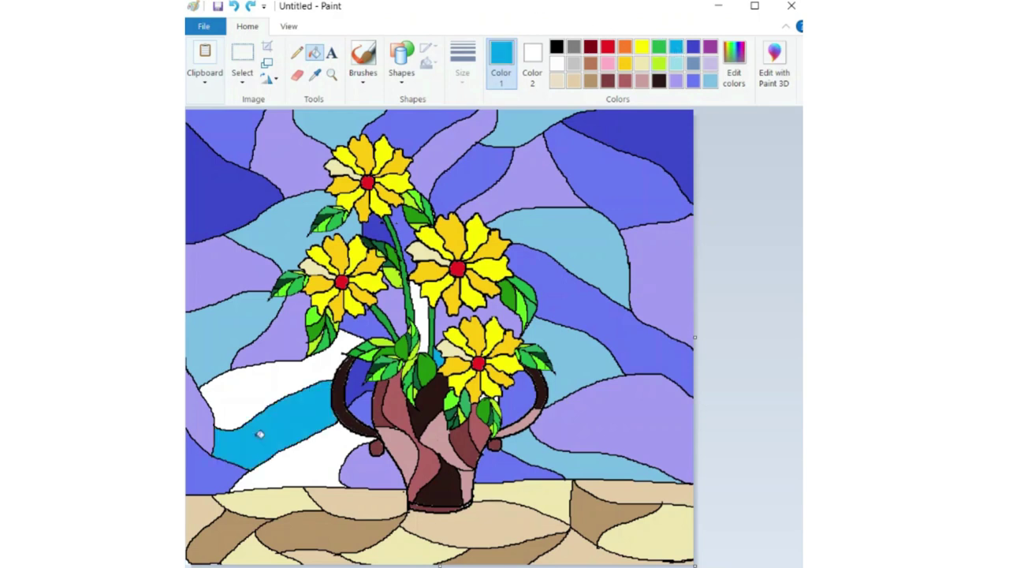
left_click(426, 313)
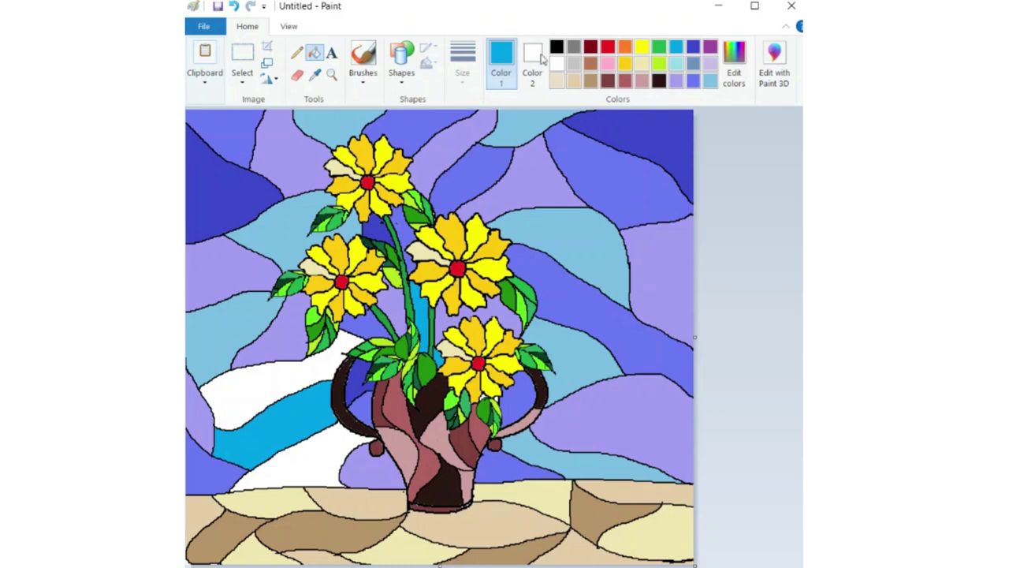
Fill the lowest white section left of the vase with indigo, undoing the indigo fill of the upper band.
left_click(695, 47)
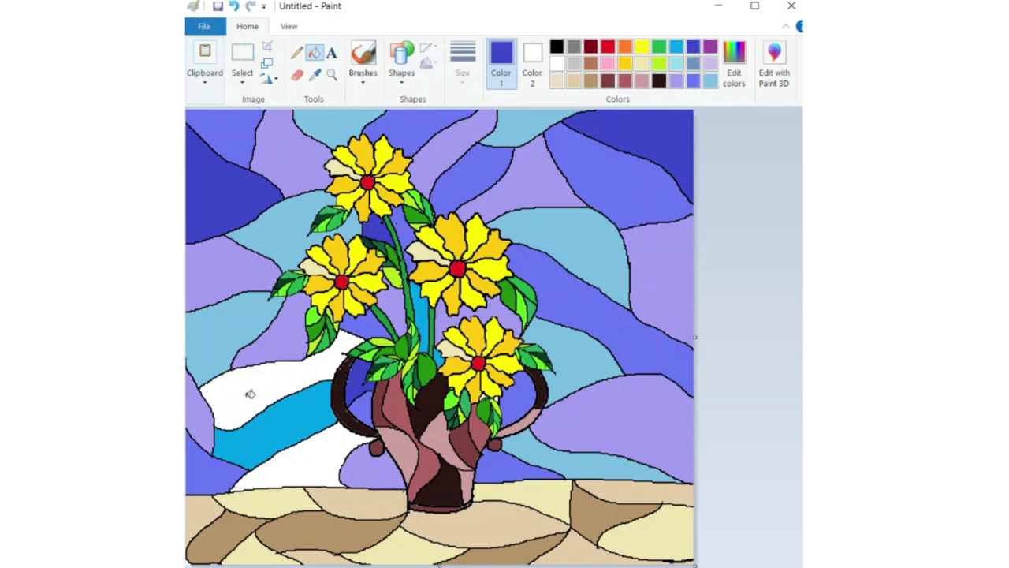
left_click(250, 393)
key("ctrl+z")
left_click(285, 469)
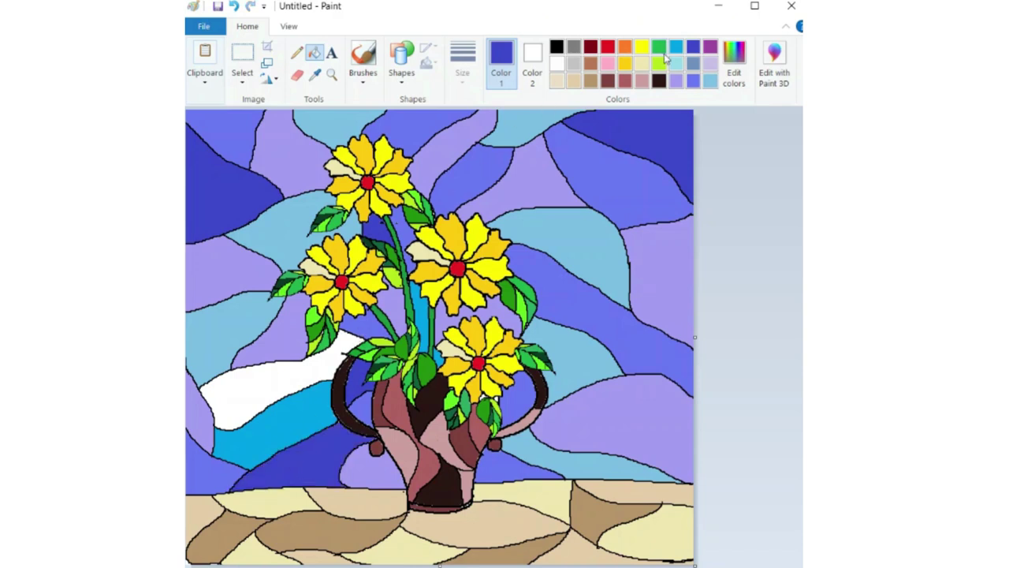
Fill the remaining white band left of the vase with periwinkle blue.
left_click(712, 83)
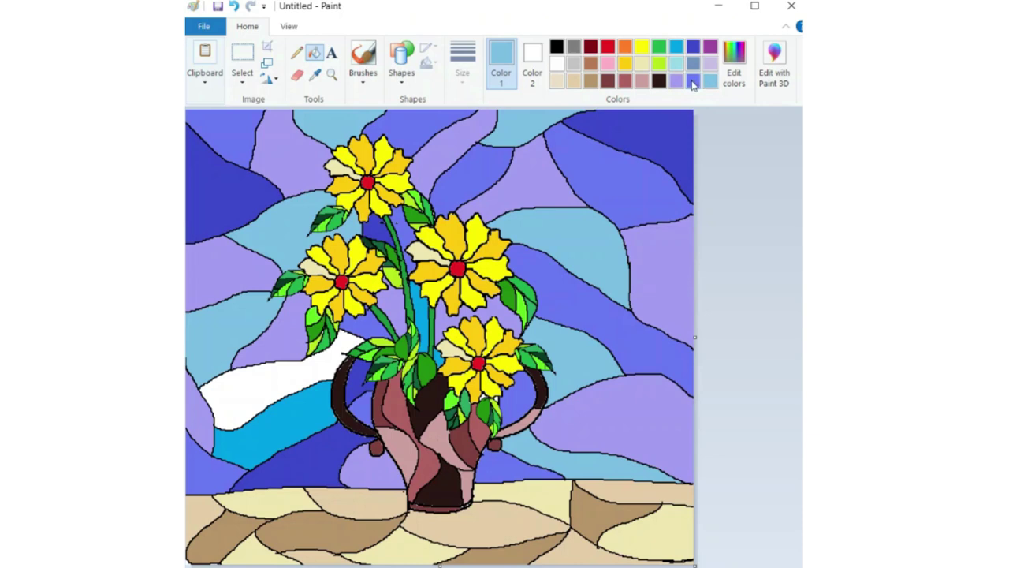
left_click(693, 83)
left_click(282, 379)
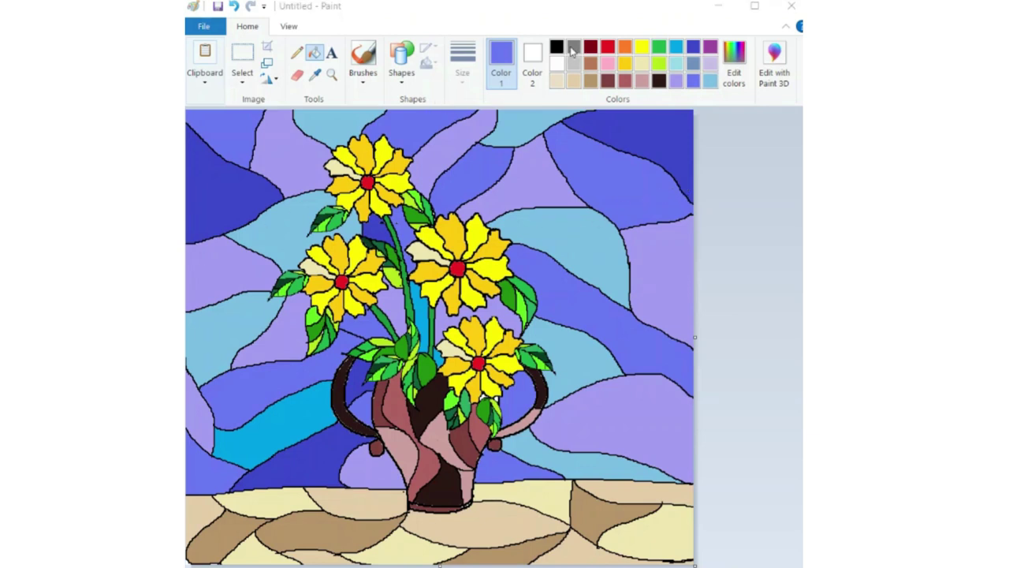
Undo and restore the periwinkle band fill, and mark the top flower's red centre with the black Pencil.
left_click(295, 52)
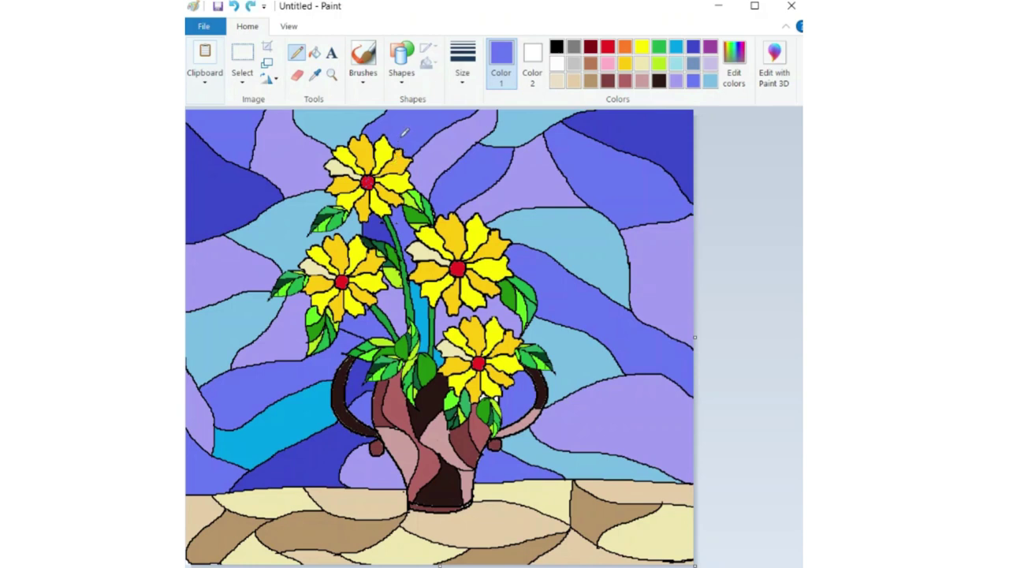
key("ctrl+z")
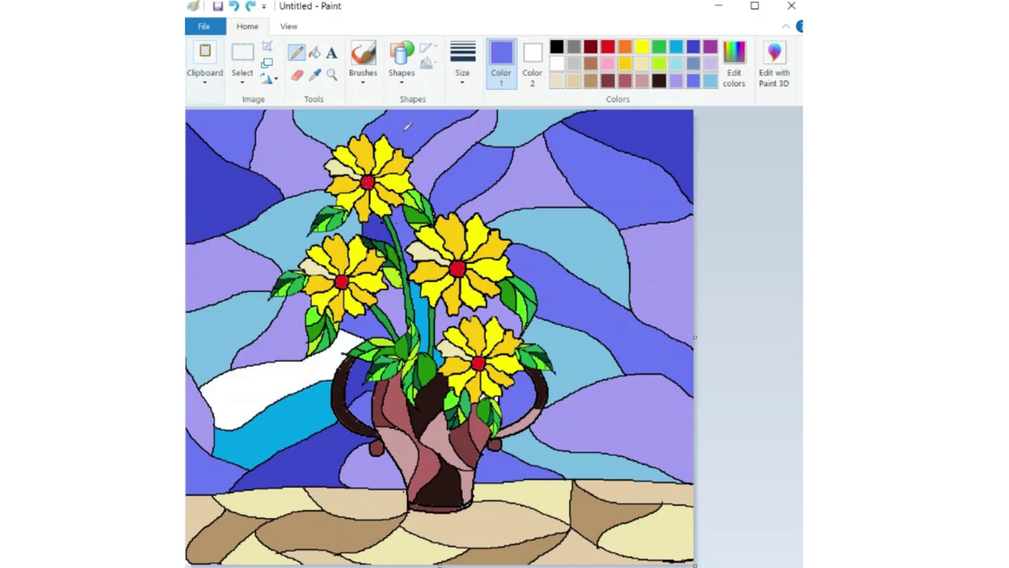
key("ctrl+y")
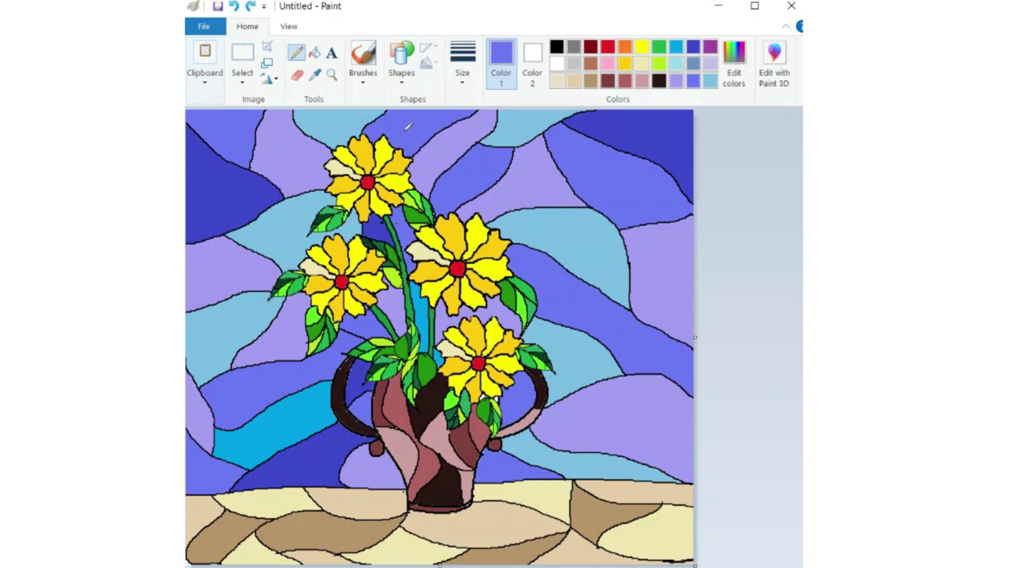
left_click(557, 47)
left_click(367, 182)
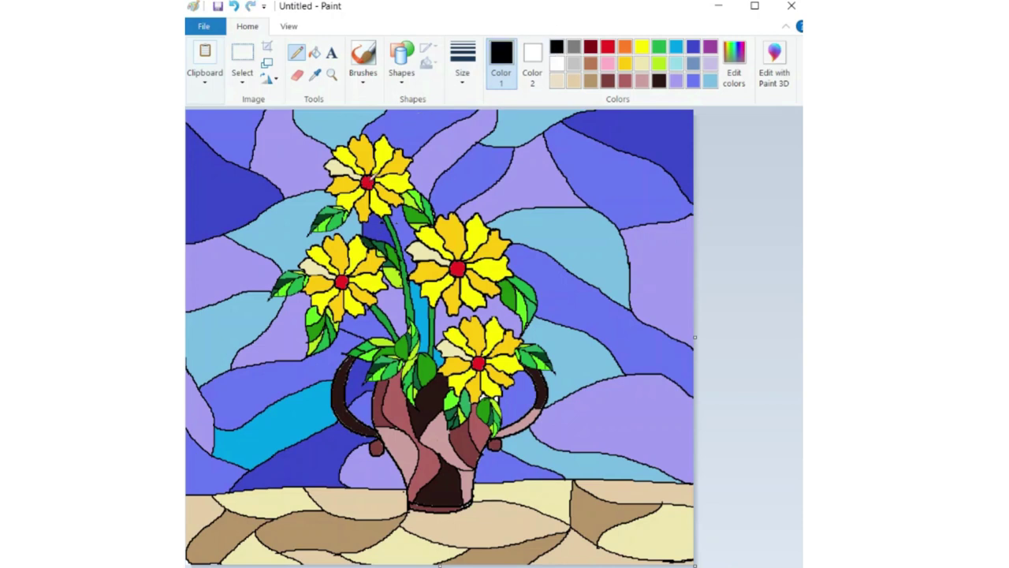